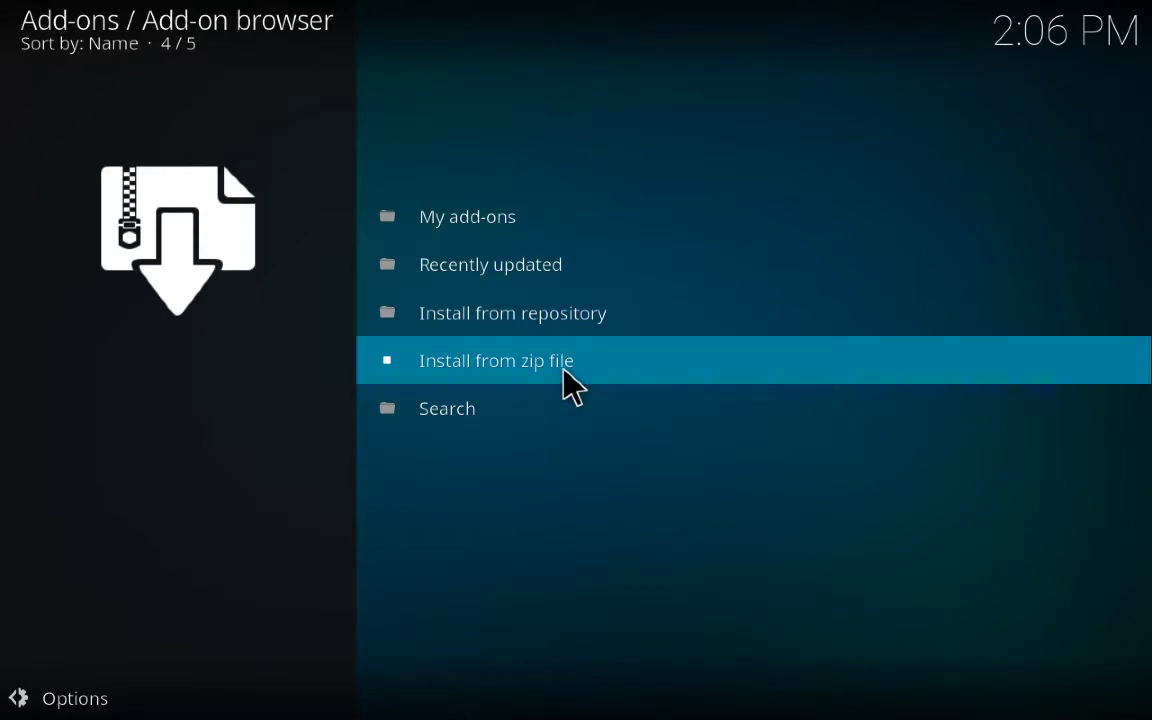
- Install repository.echo-1.04.zip from the .echo source, then reopen the zip file browser
click(563, 369)
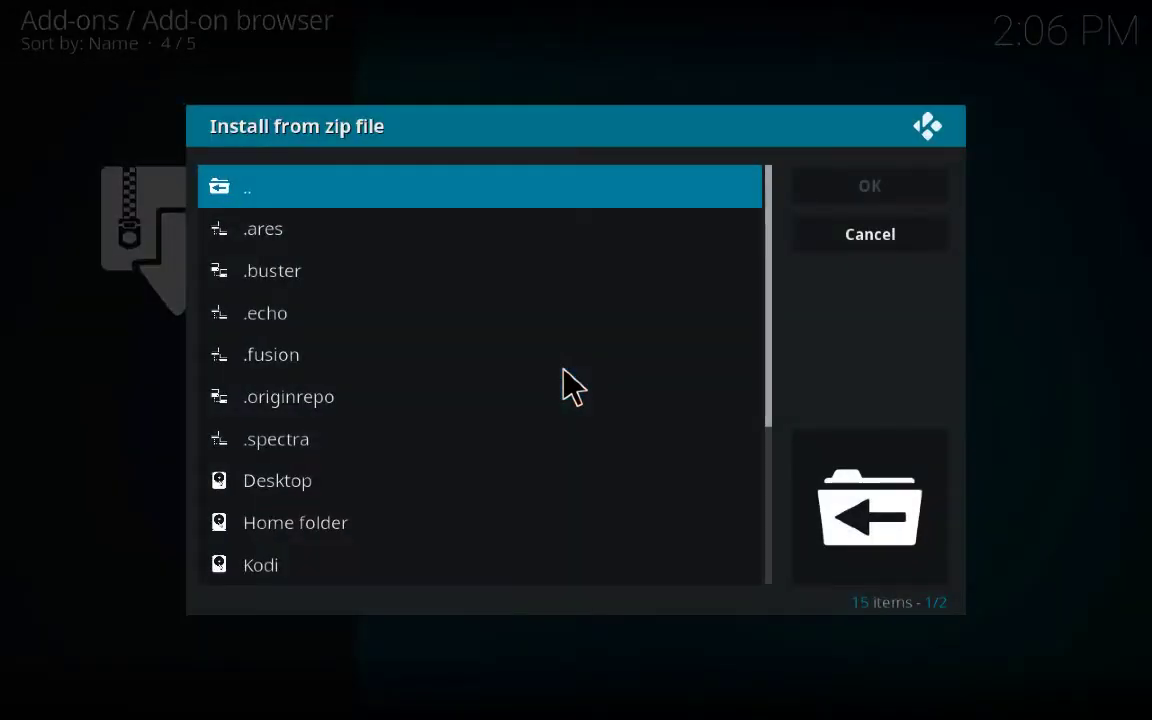
key(Down)
key(Down)
key(Down)
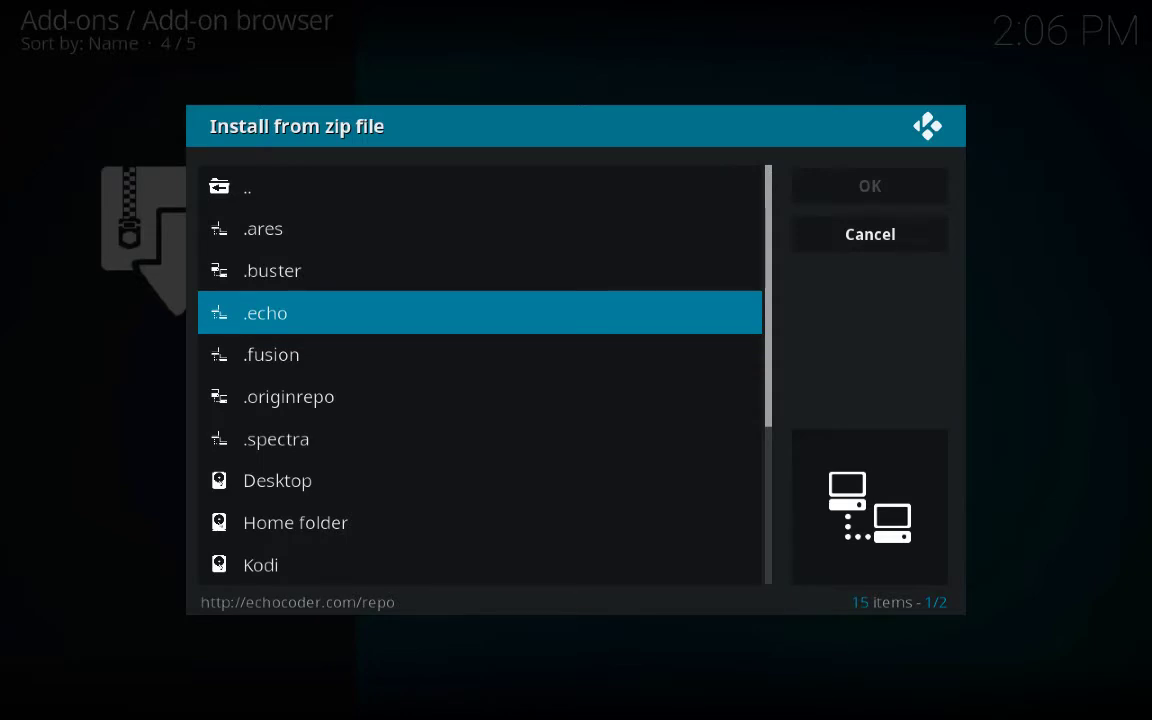
key(Return)
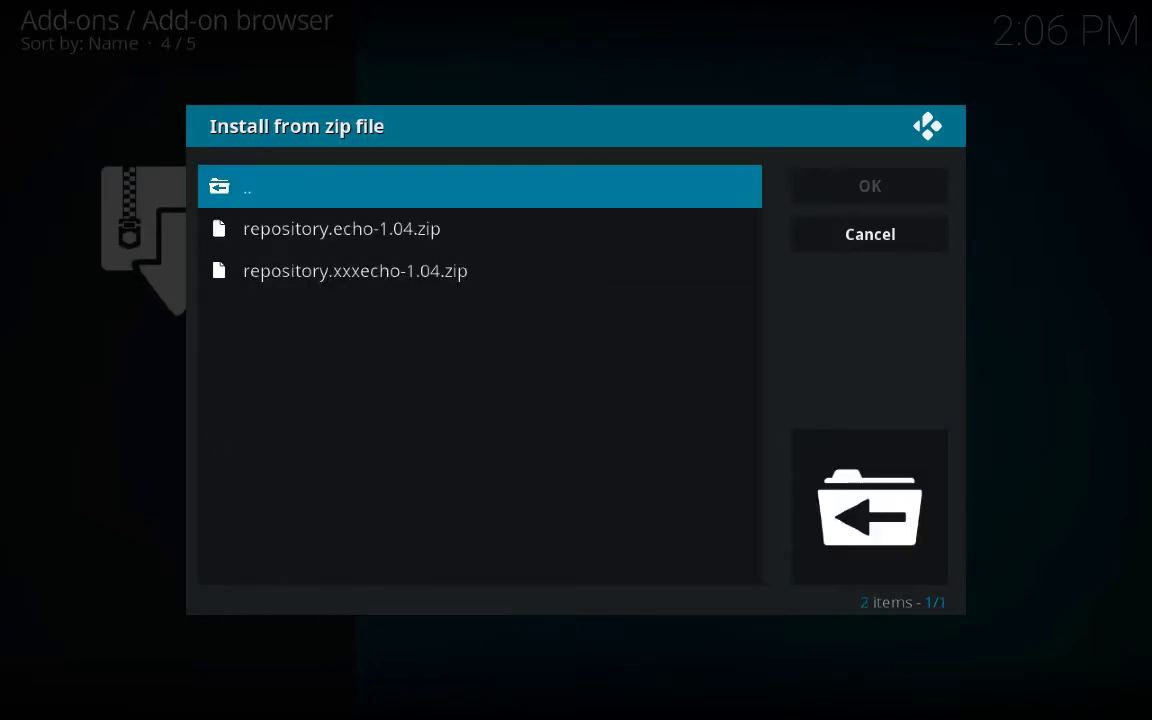
key(Down)
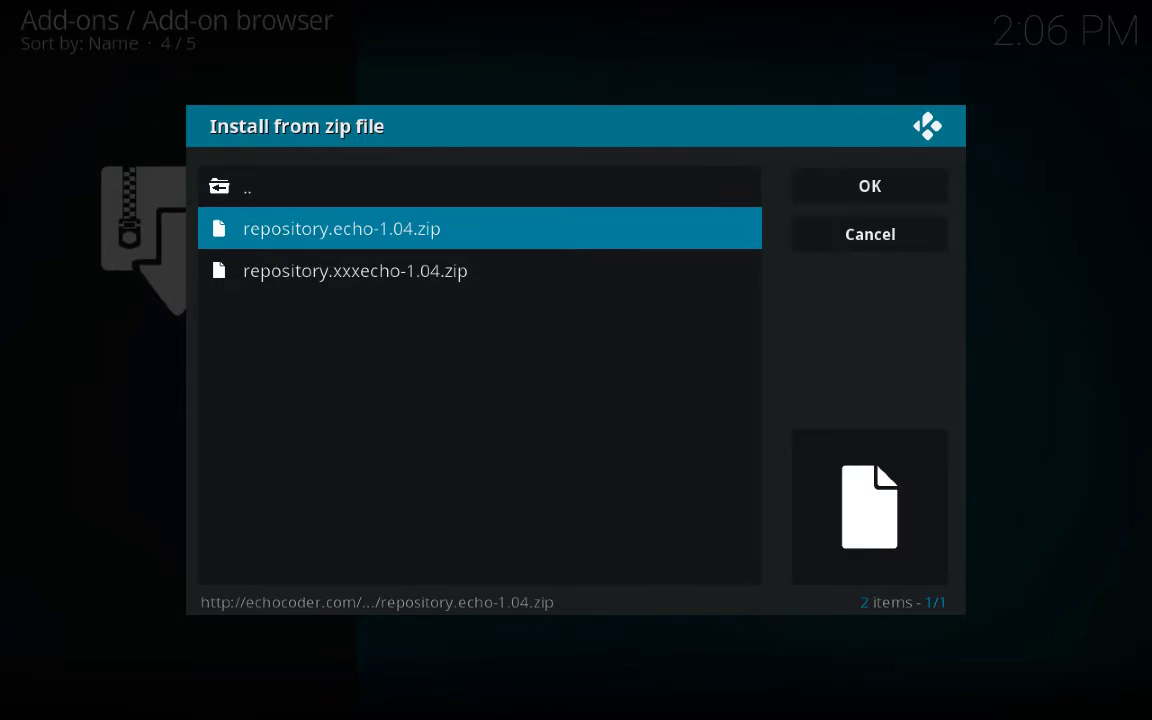
key(Return)
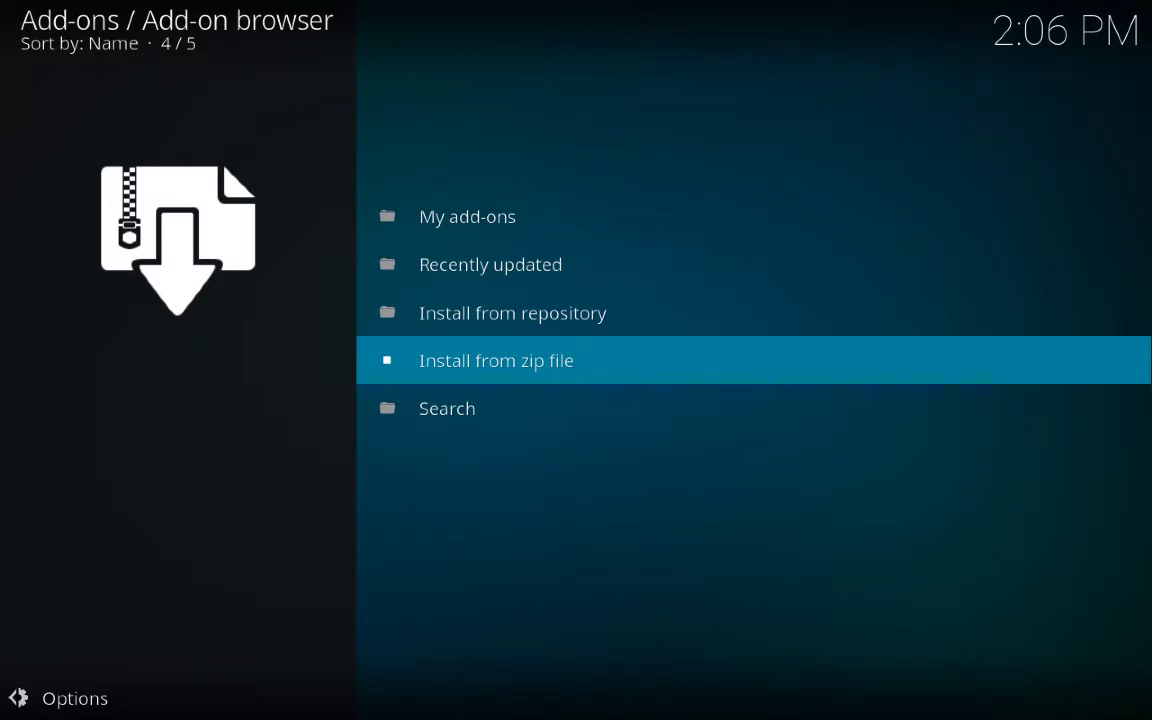
key(Return)
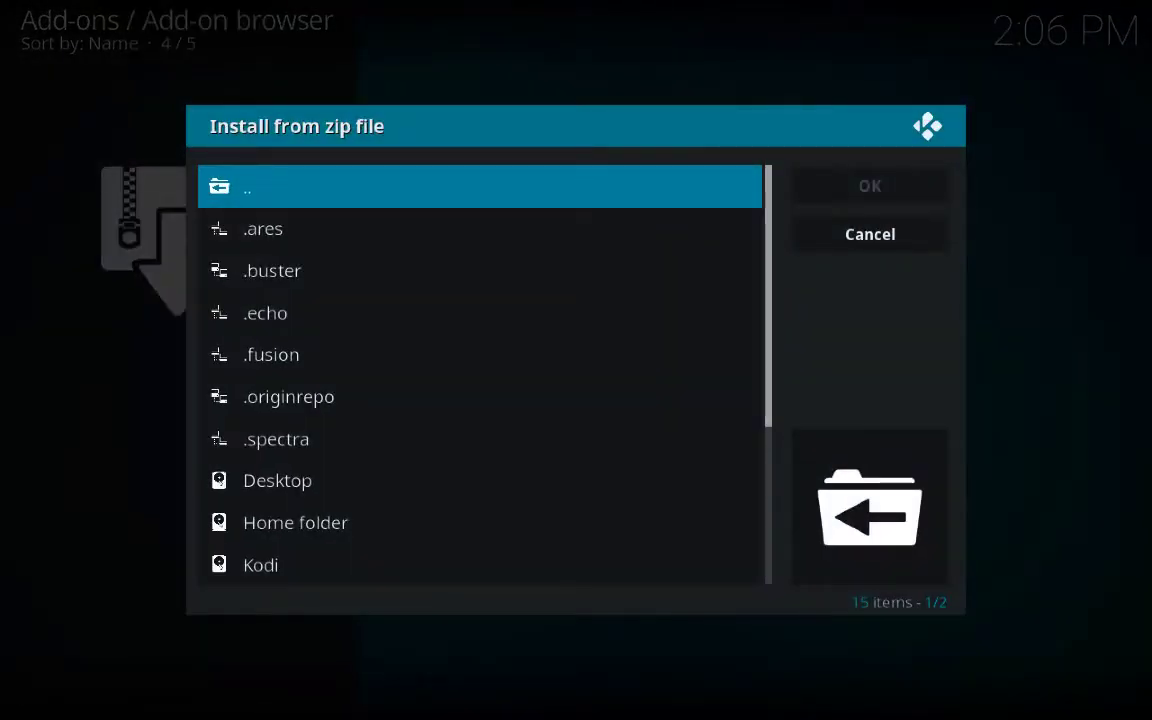
- Install repository.exodus-1.0.1.zip from the .fusion source's kodi-repos/english folder
key(Down)
key(Down)
key(Down)
key(Down)
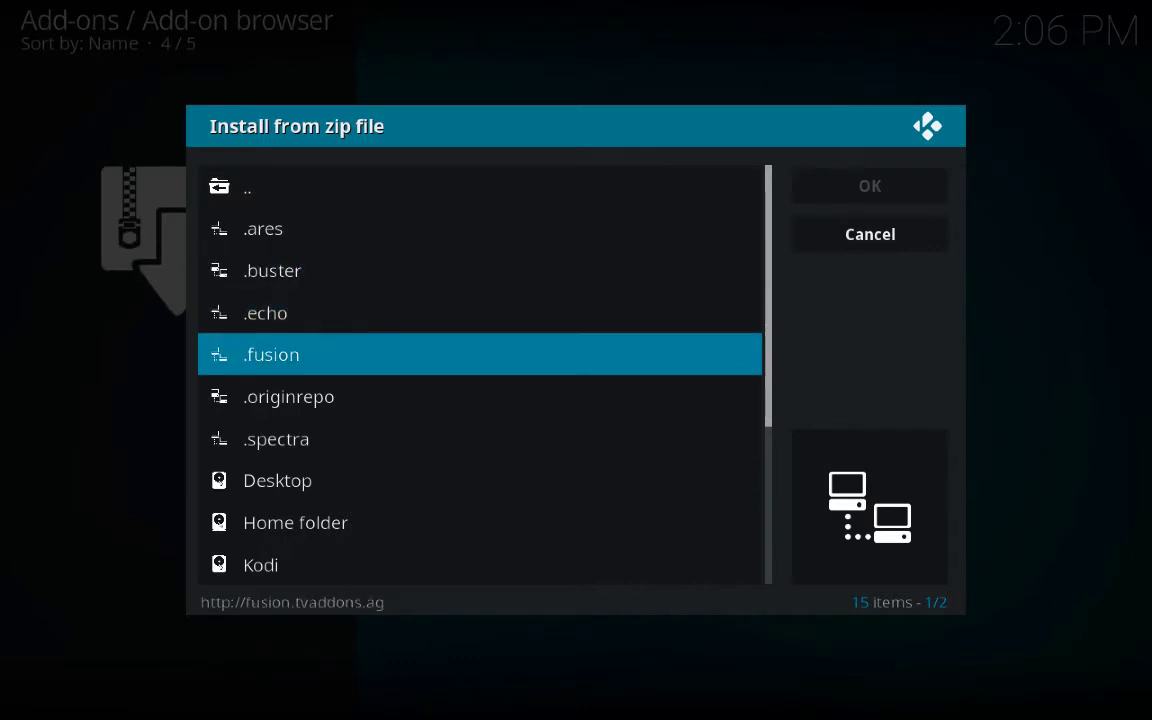
key(Return)
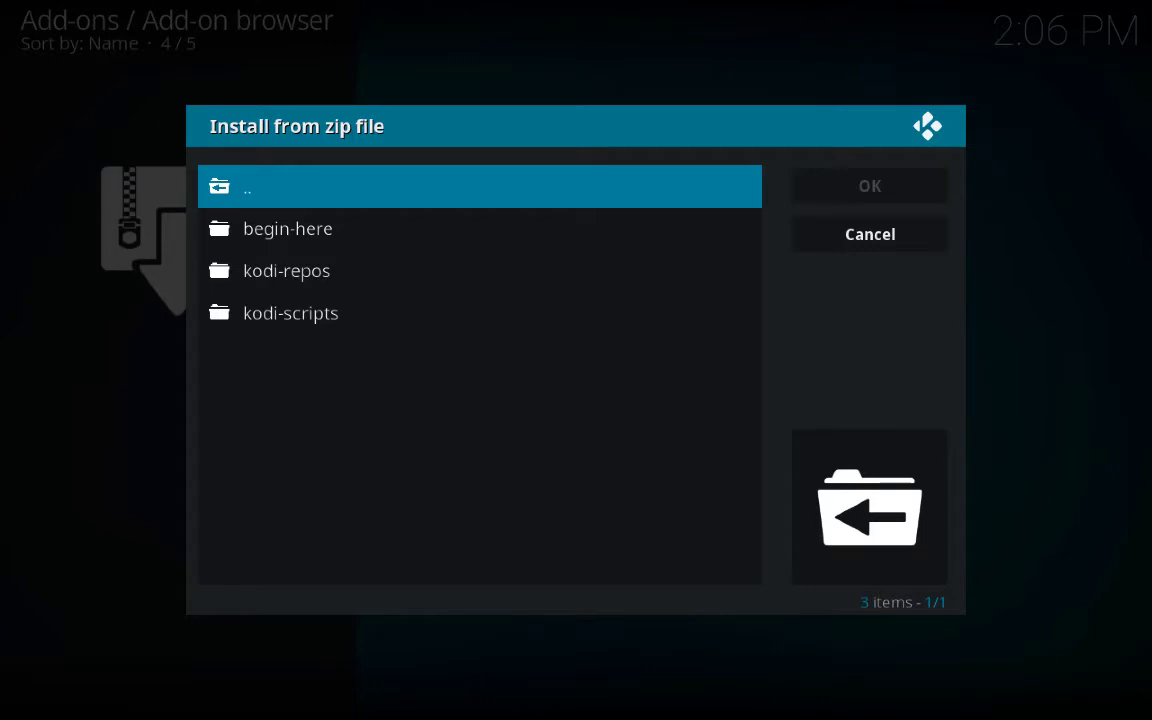
key(Down)
key(Down)
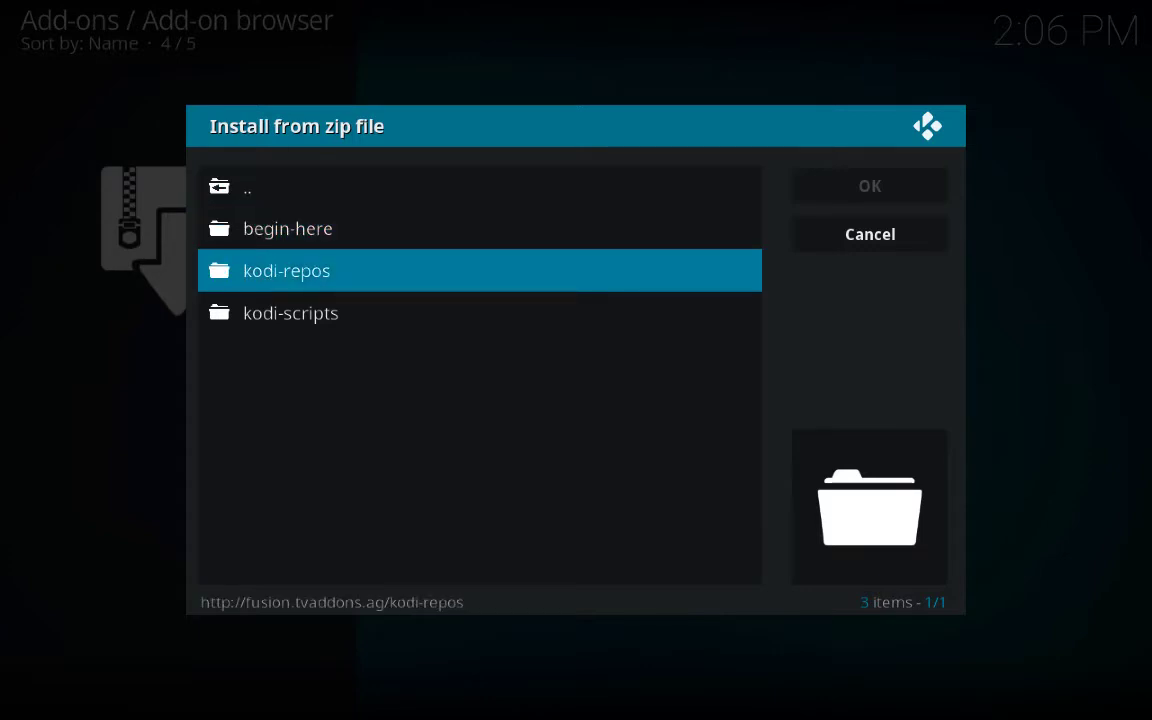
key(Return)
key(Down)
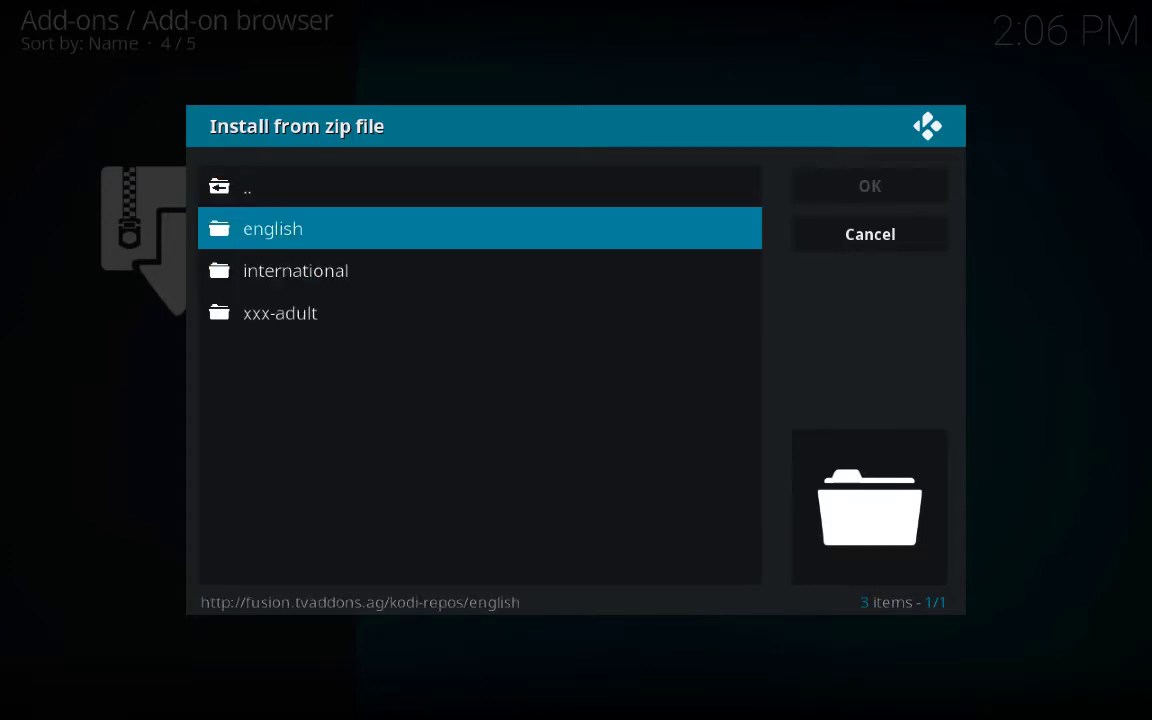
key(Return)
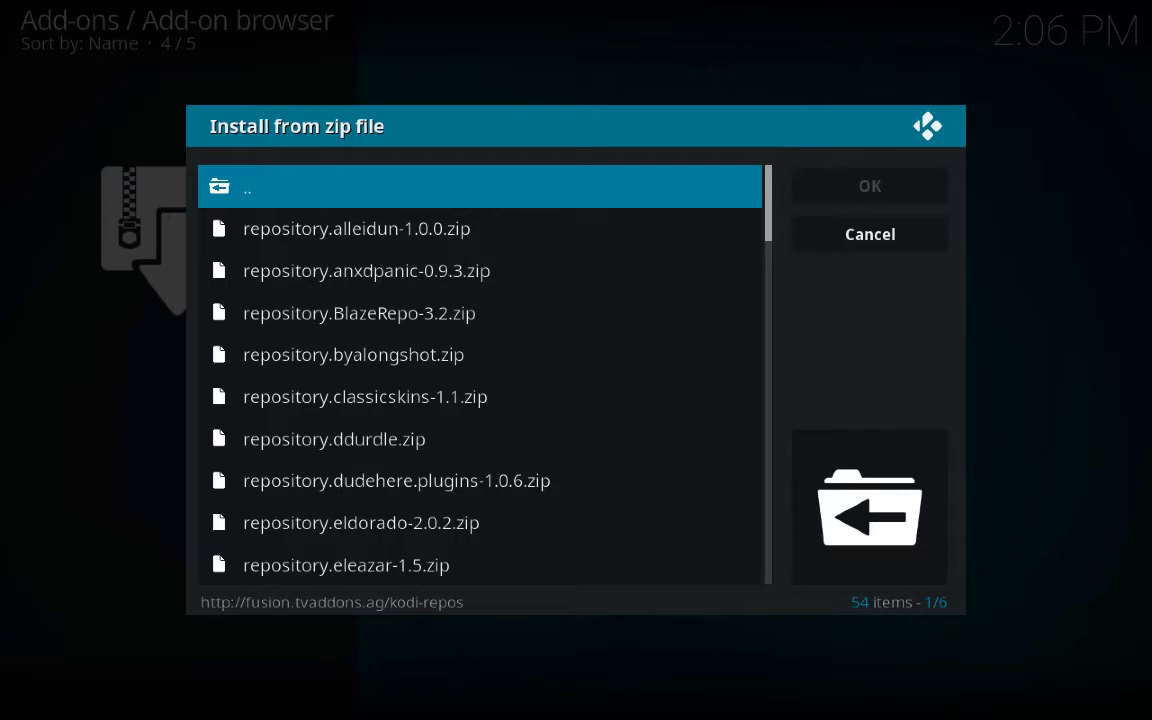
key(Down)
key(Down)
key(Down)
key(Down)
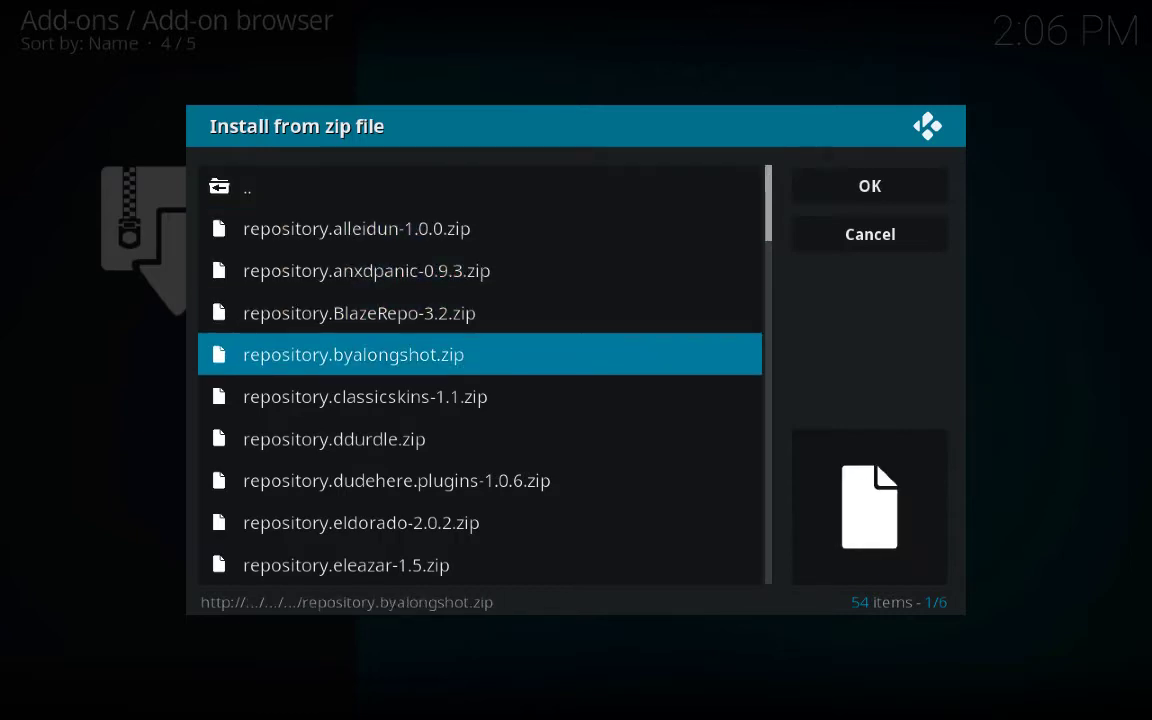
key(Down)
key(Down)
key(Down)
key(Down)
key(Down)
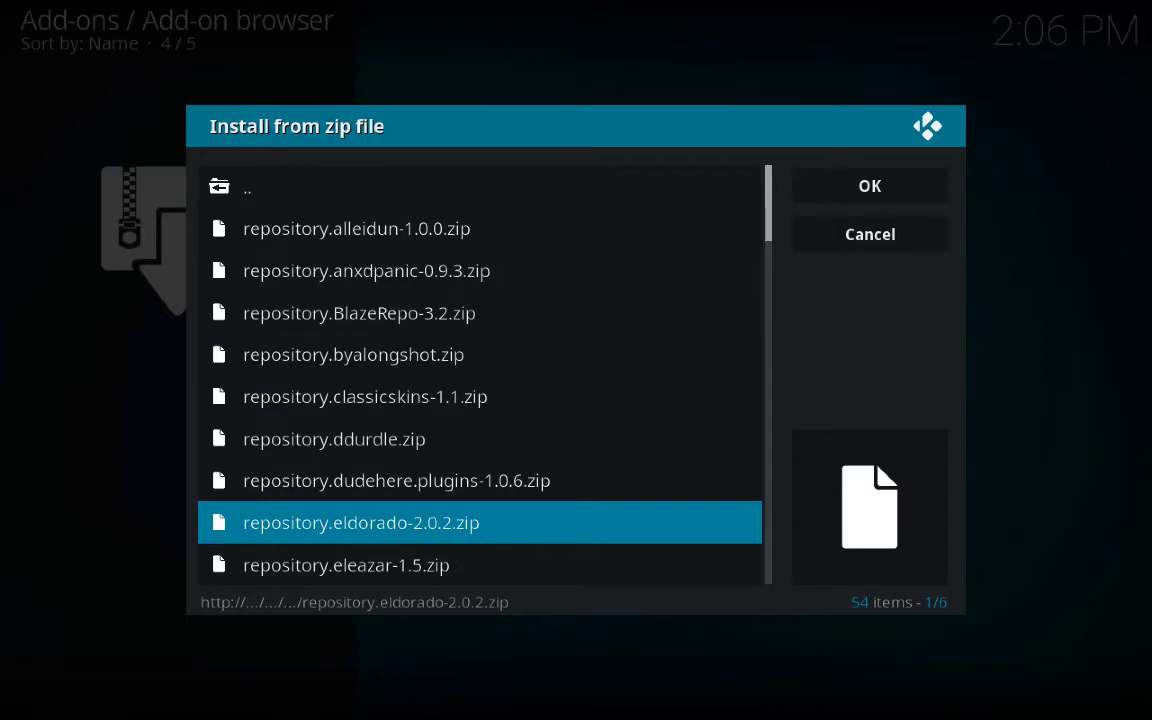
key(Down)
key(Down)
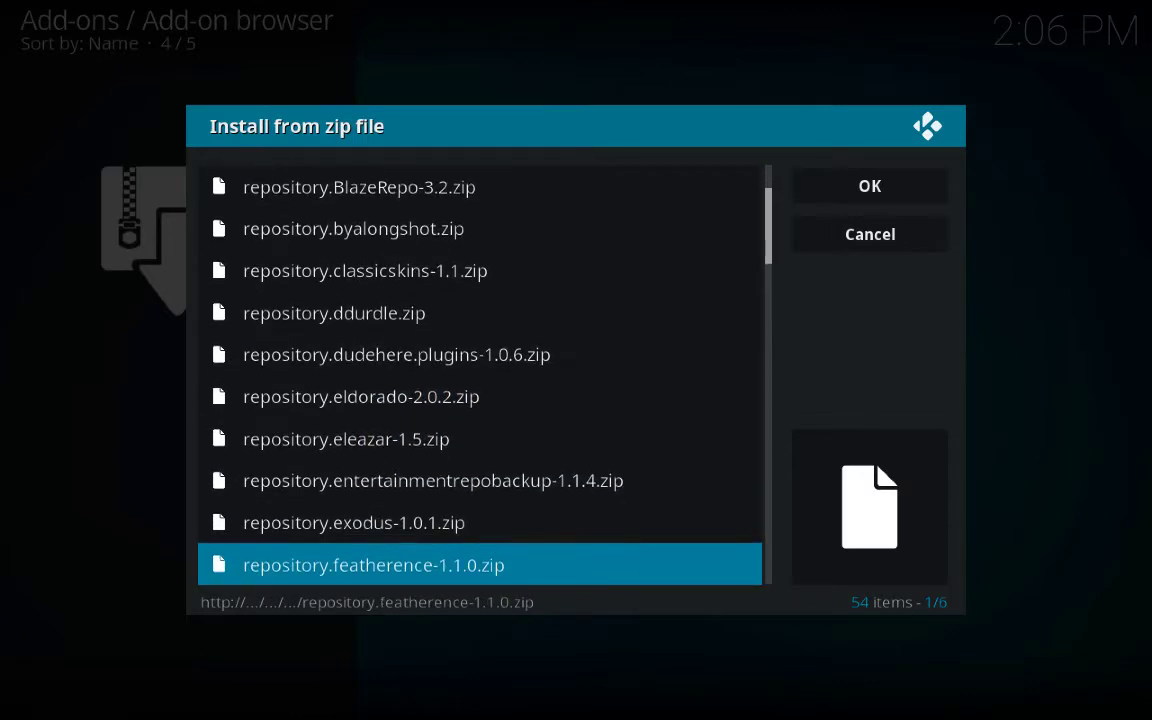
key(Up)
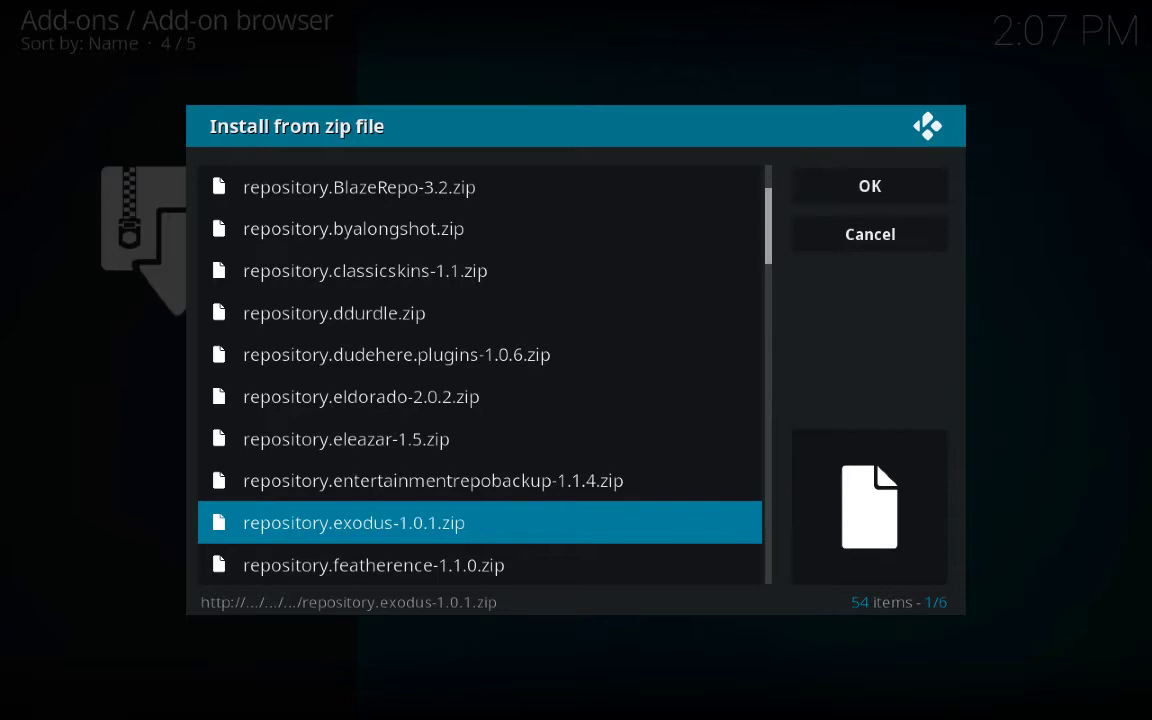
key(Return)
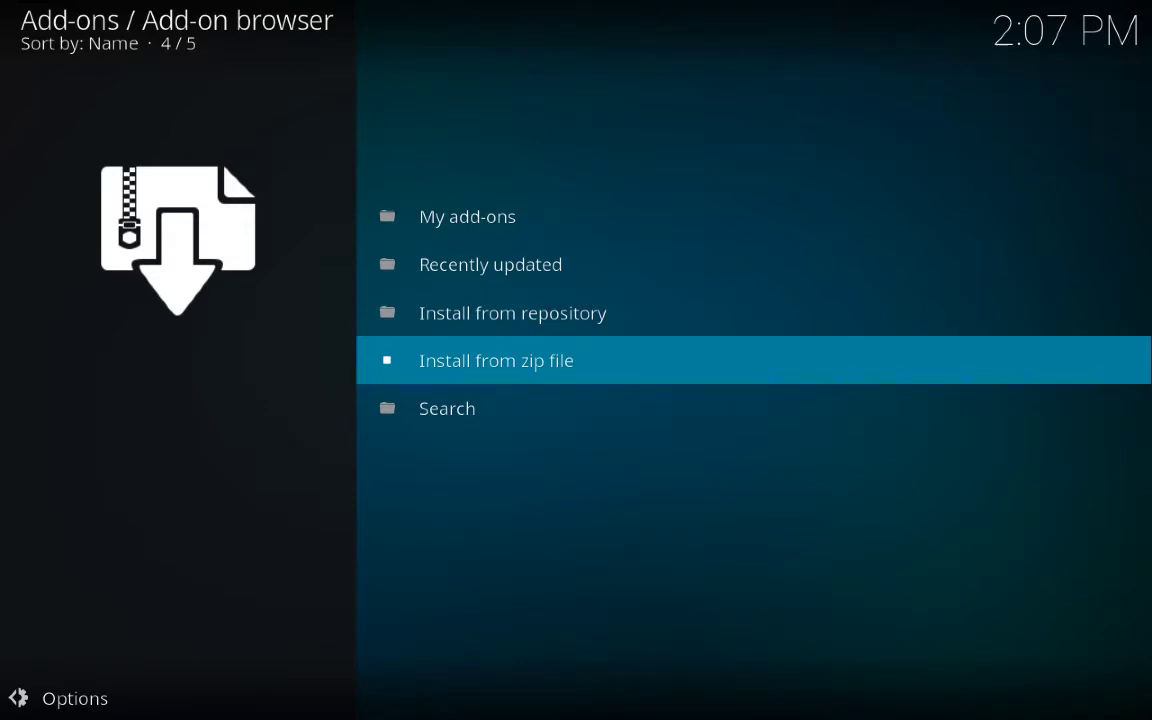
- Open the .fusion source's kodi-repos/english folder in the zip file browser
key(Return)
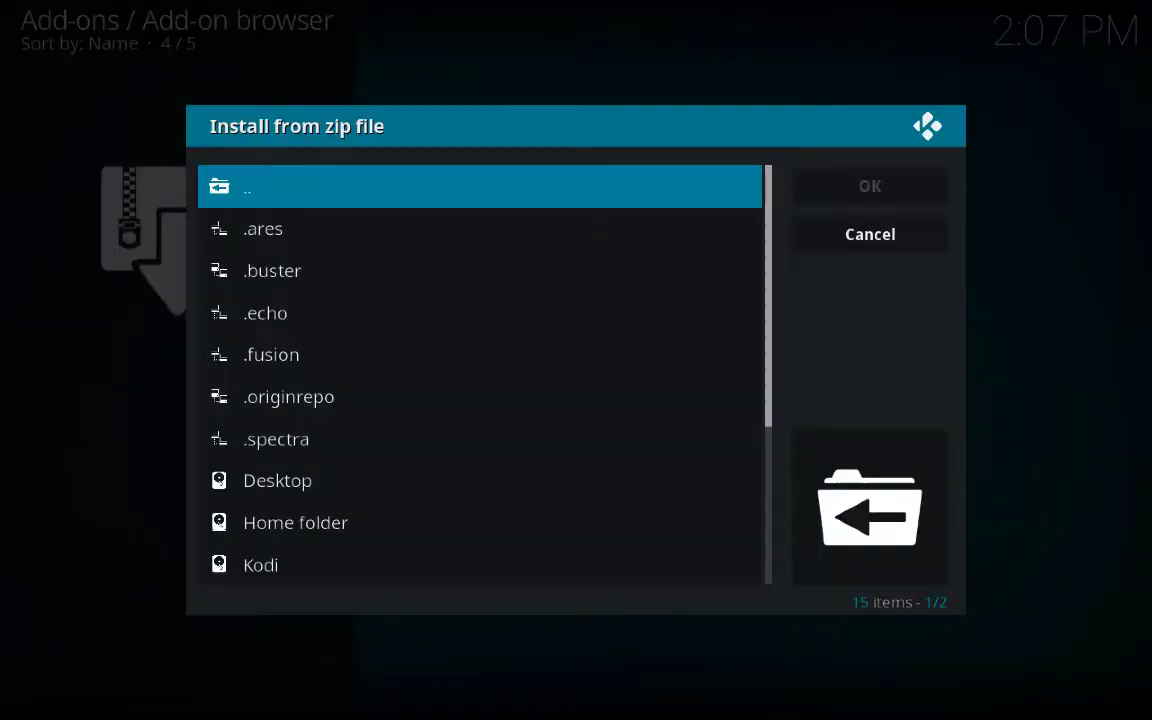
key(Down)
key(Down)
key(Down)
key(Down)
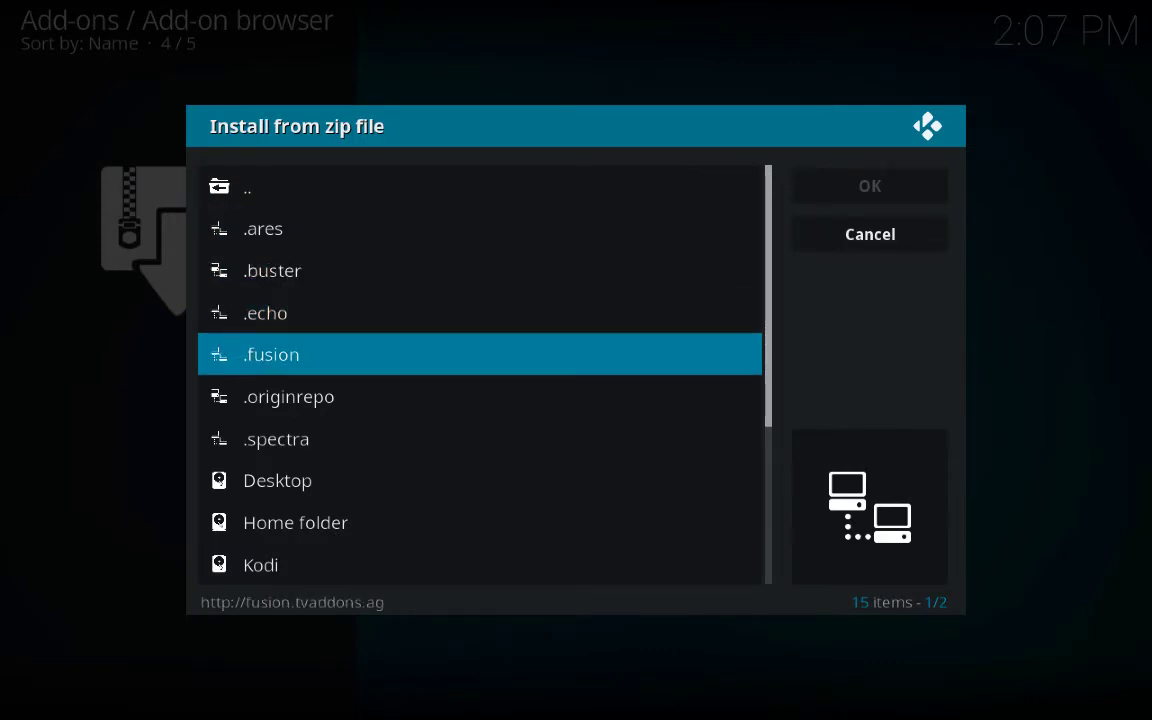
key(Return)
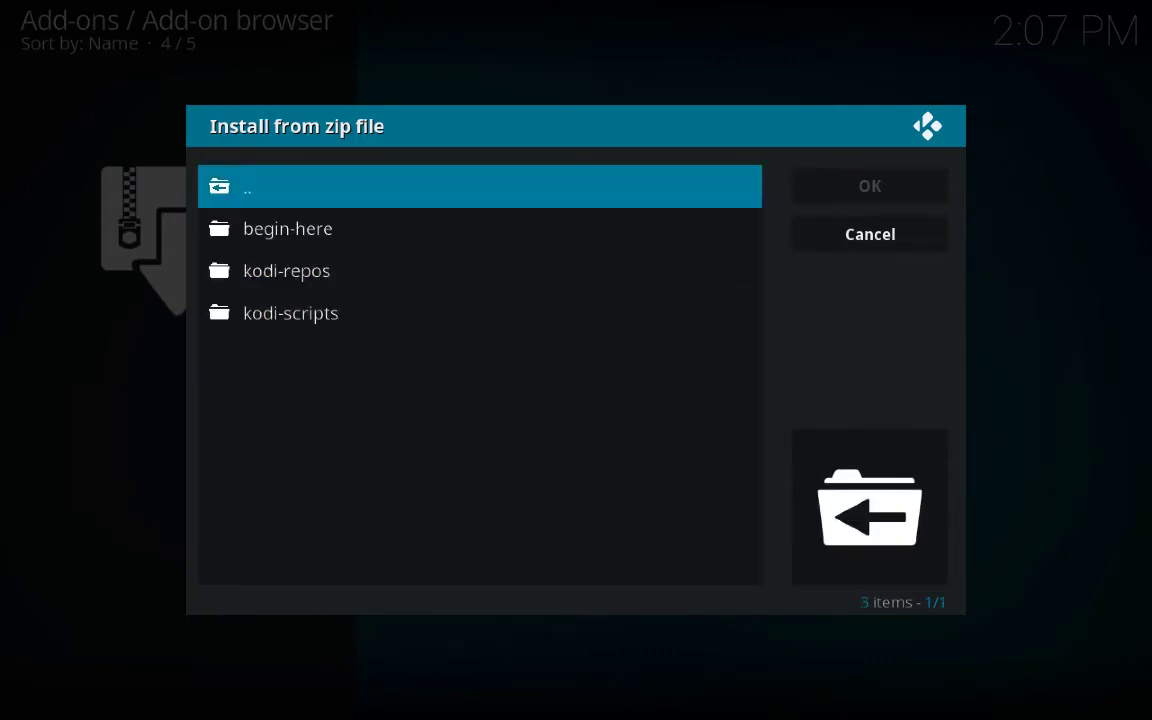
key(Down)
key(Down)
key(Return)
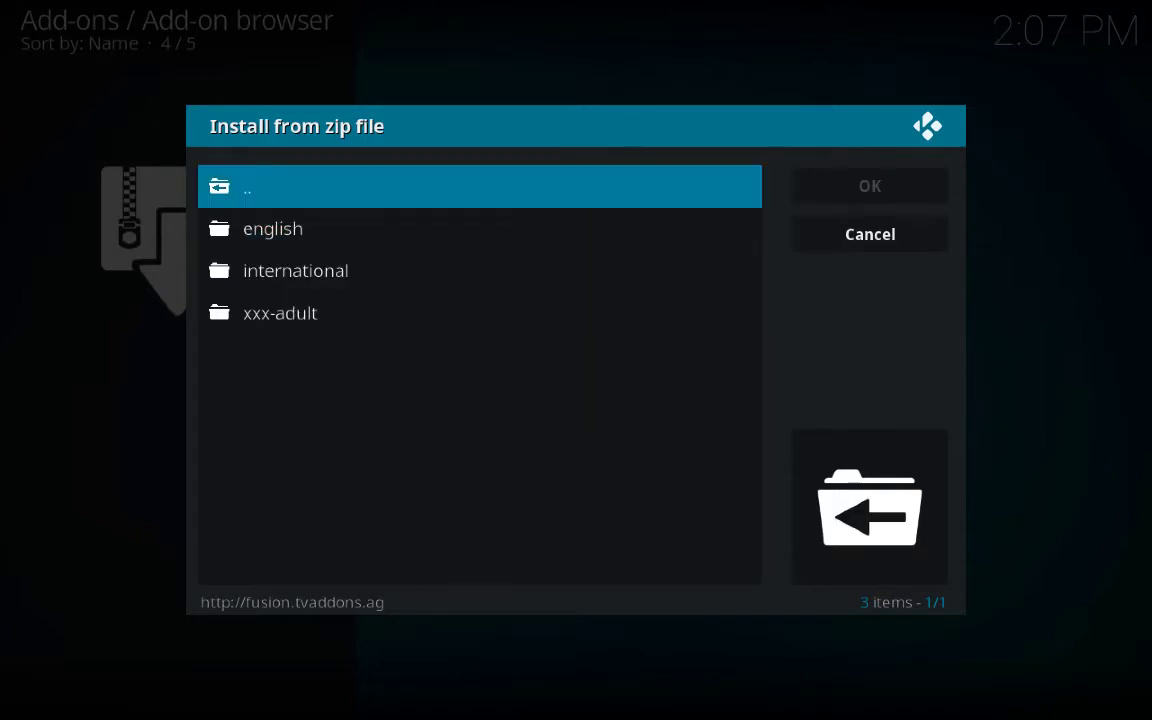
key(Down)
key(Return)
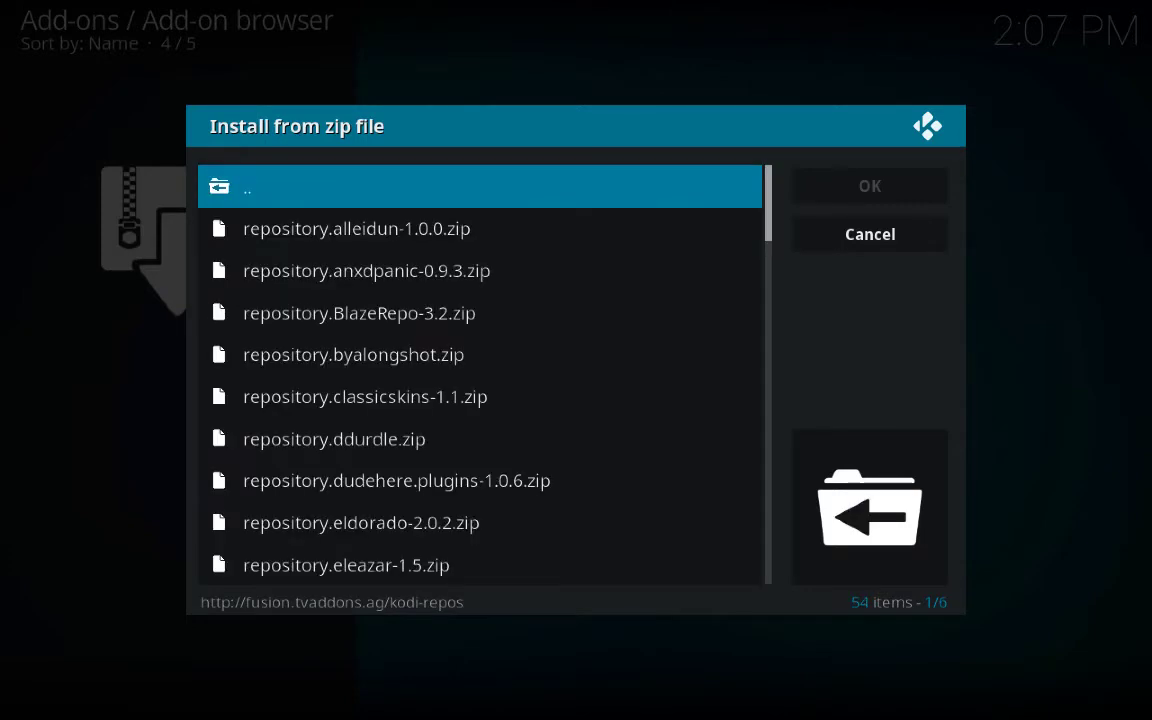
- Install repository.shani-2.9.zip from the list, then reopen the zip file browser
key(Down)
key(Down)
key(Down)
key(Down)
key(Down)
key(Down)
key(Down)
key(Down)
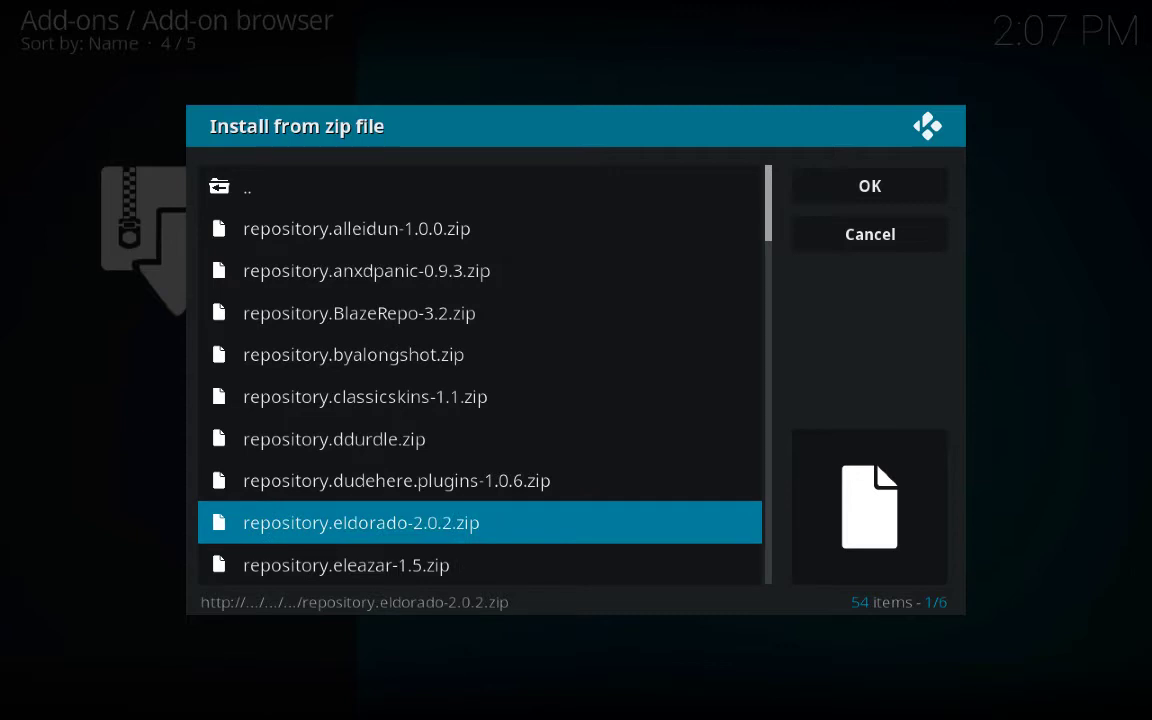
key(Down)
key(Down)
key(Down)
key(Down)
key(Down)
key(Down)
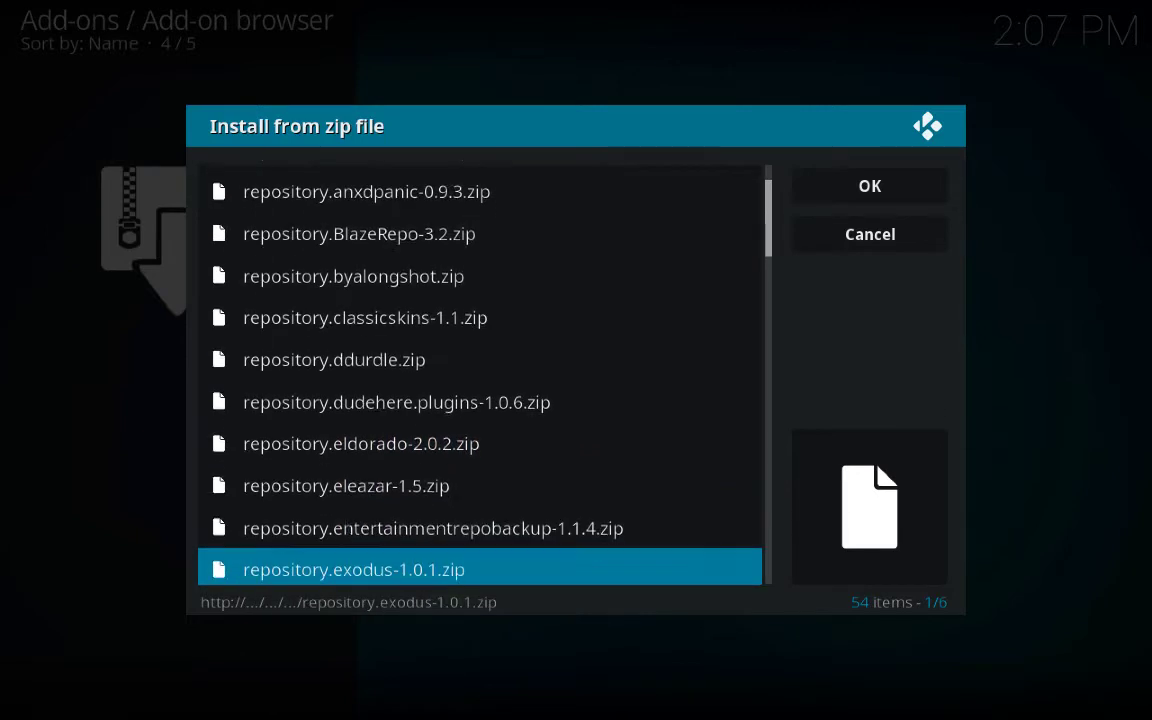
key(Down)
key(Down)
key(Down)
key(Down)
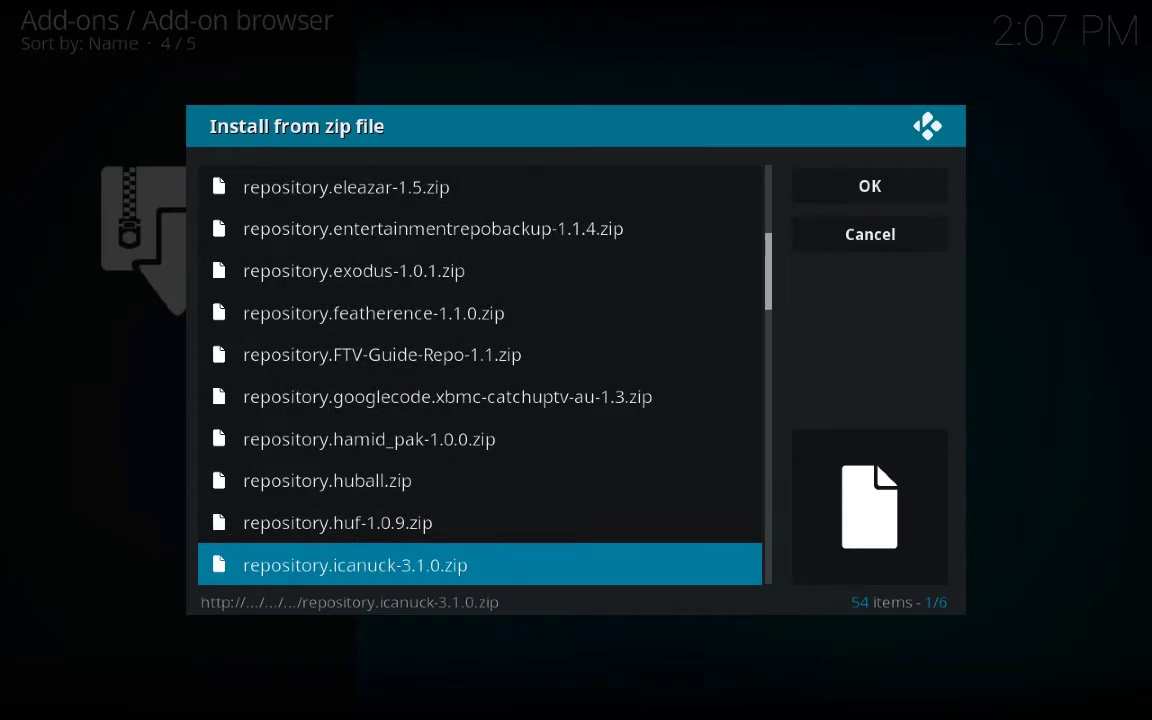
key(Down)
key(Down)
key(Down)
key(Down)
key(Down)
key(Down)
key(Down)
key(Down)
key(Down)
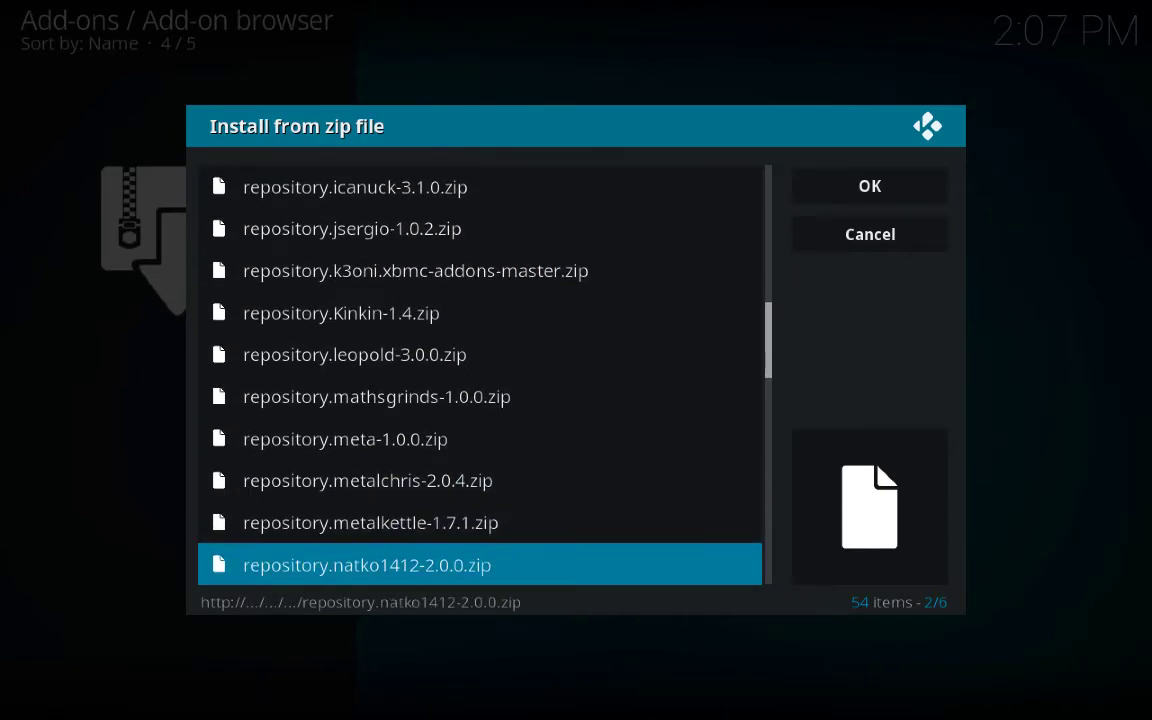
key(Down)
key(Down)
key(Down)
key(Down)
key(Down)
key(Down)
key(Down)
key(Down)
key(Down)
key(Down)
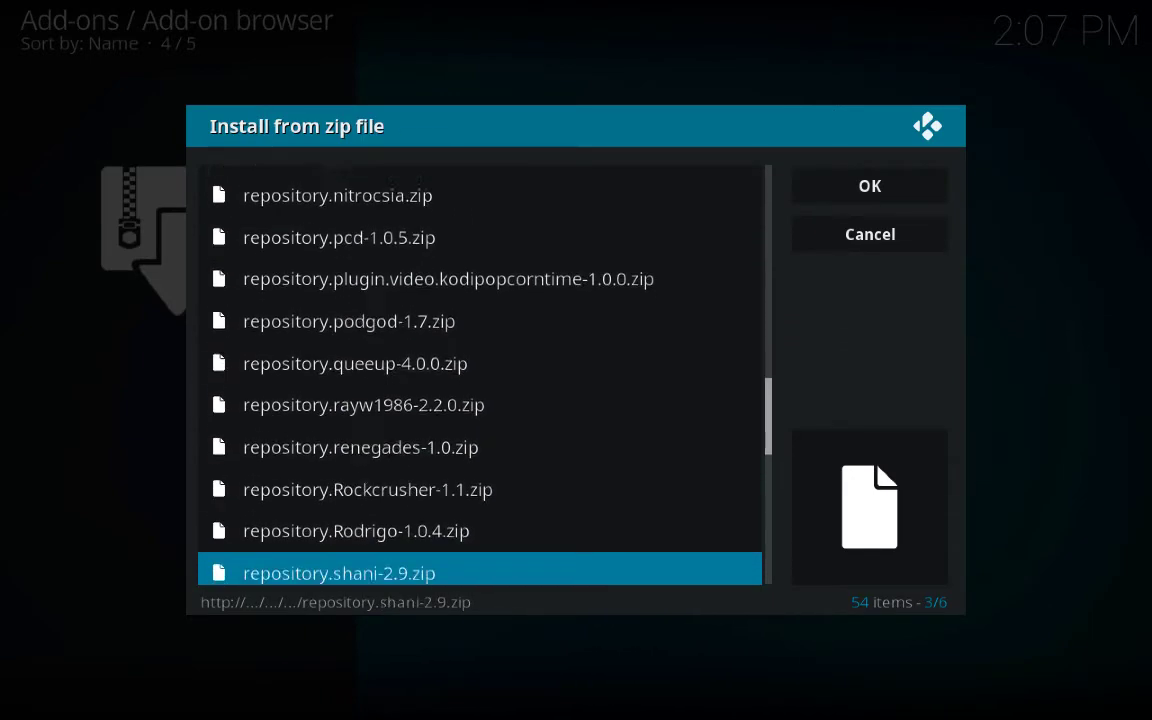
key(Down)
key(Down)
key(Up)
key(Up)
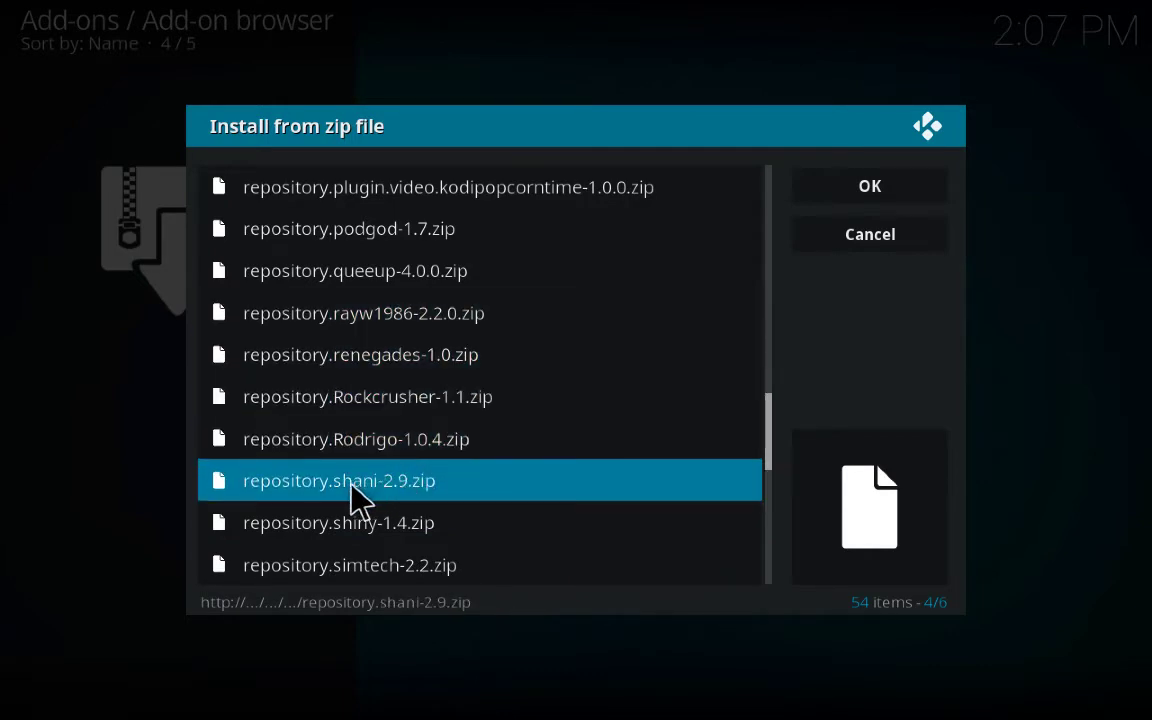
click(386, 497)
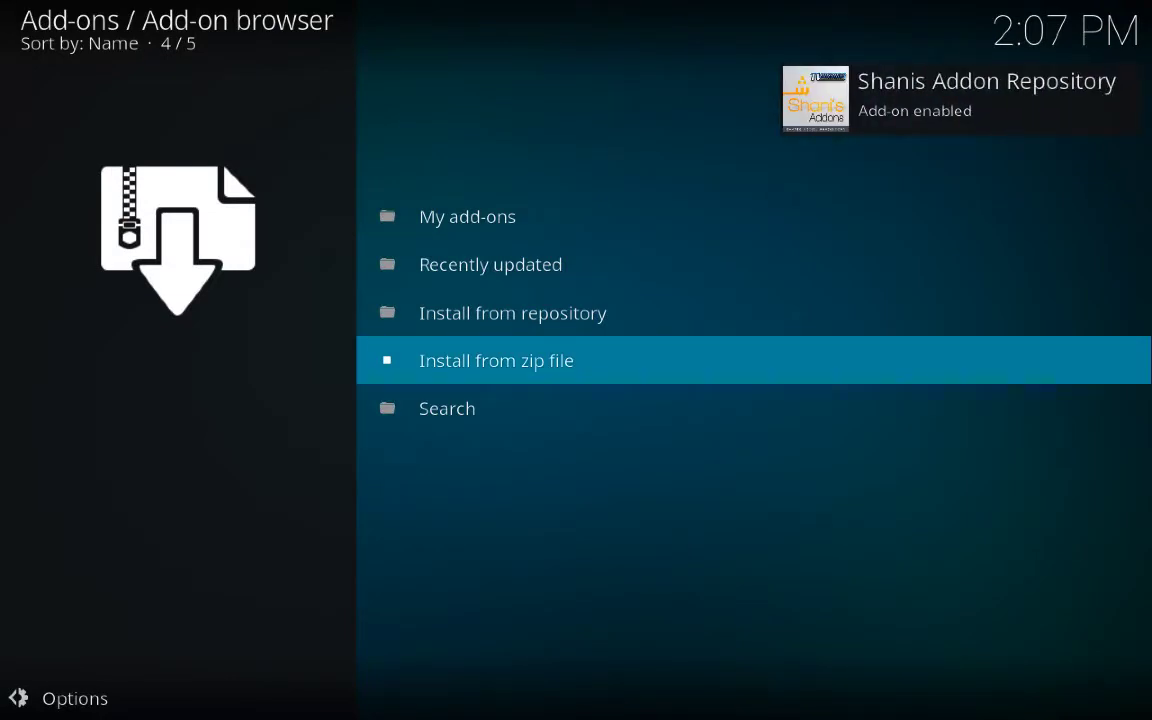
key(Return)
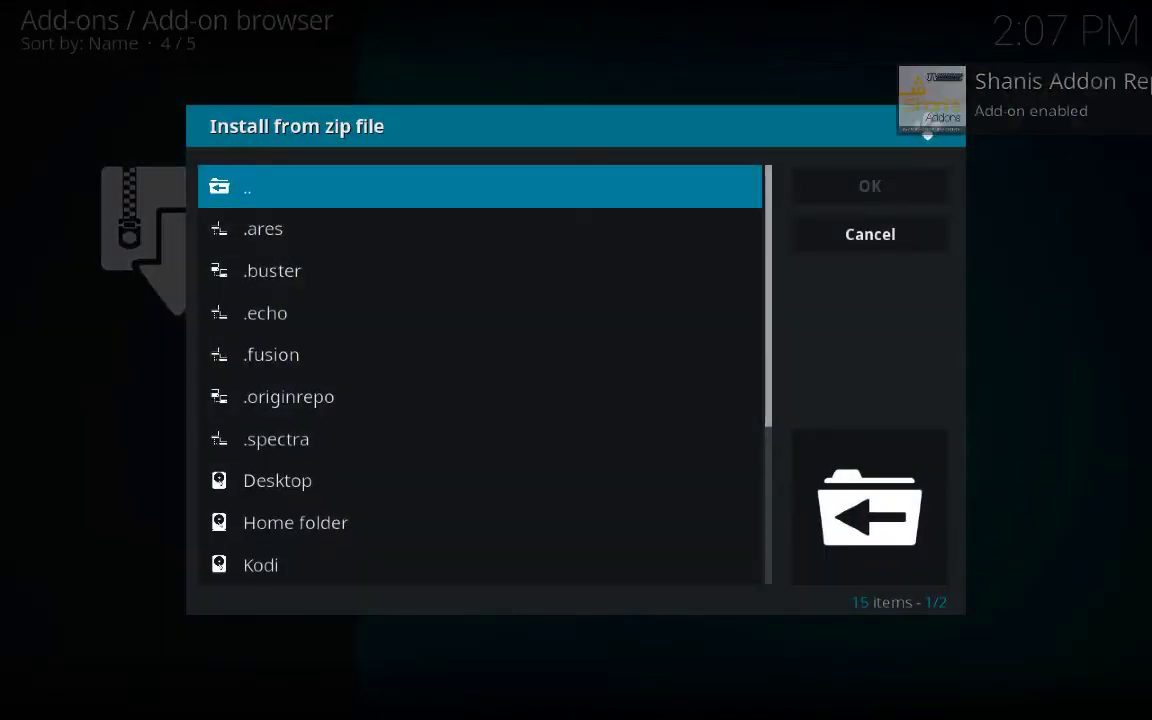
- Open the .fusion source's kodi-repos/english folder of repository zips
key(Down)
key(Down)
key(Down)
key(Down)
key(Return)
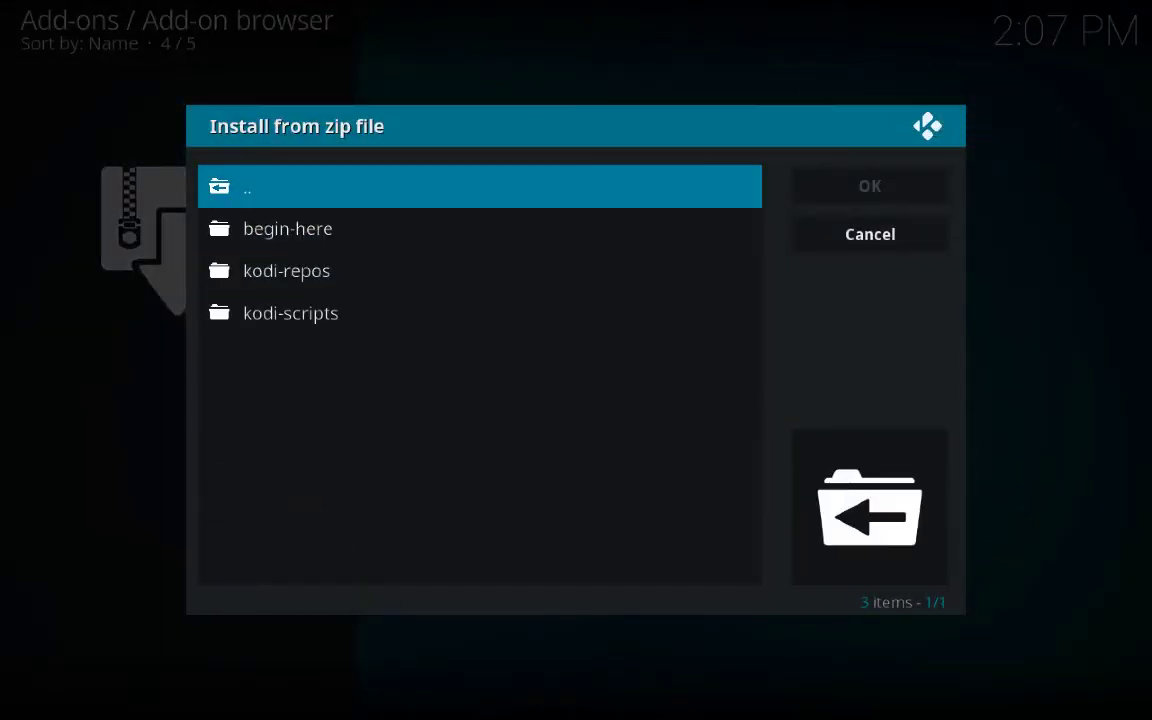
key(Down)
key(Down)
key(Return)
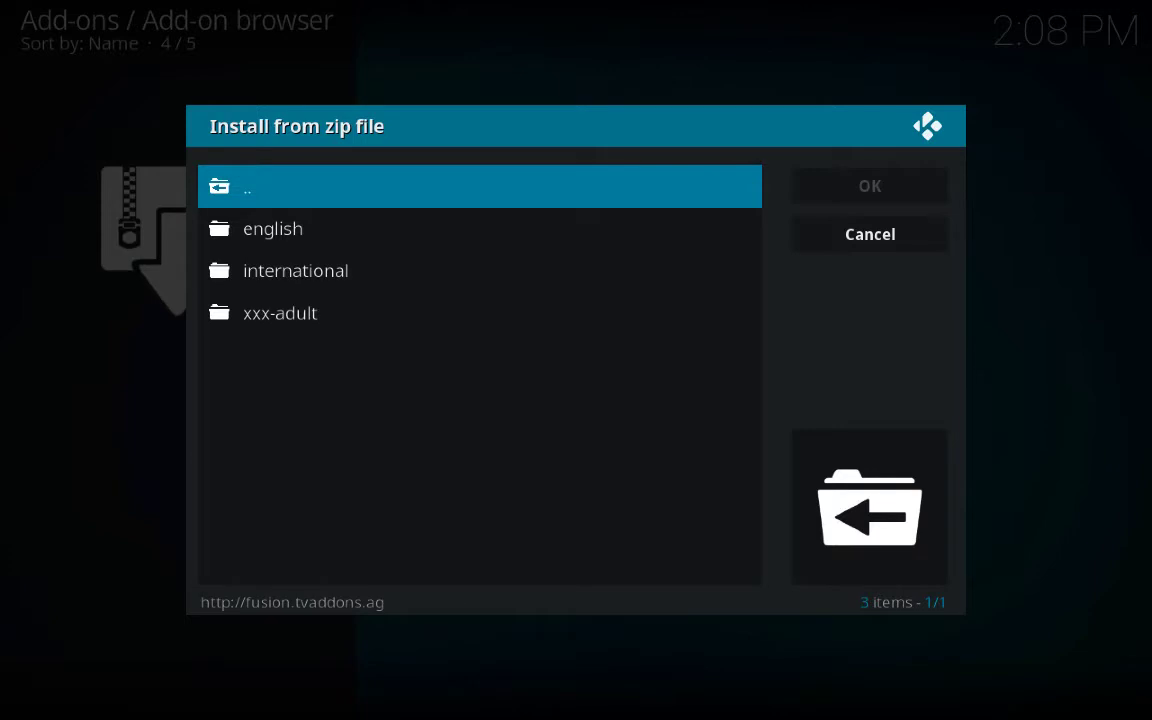
key(Down)
key(Return)
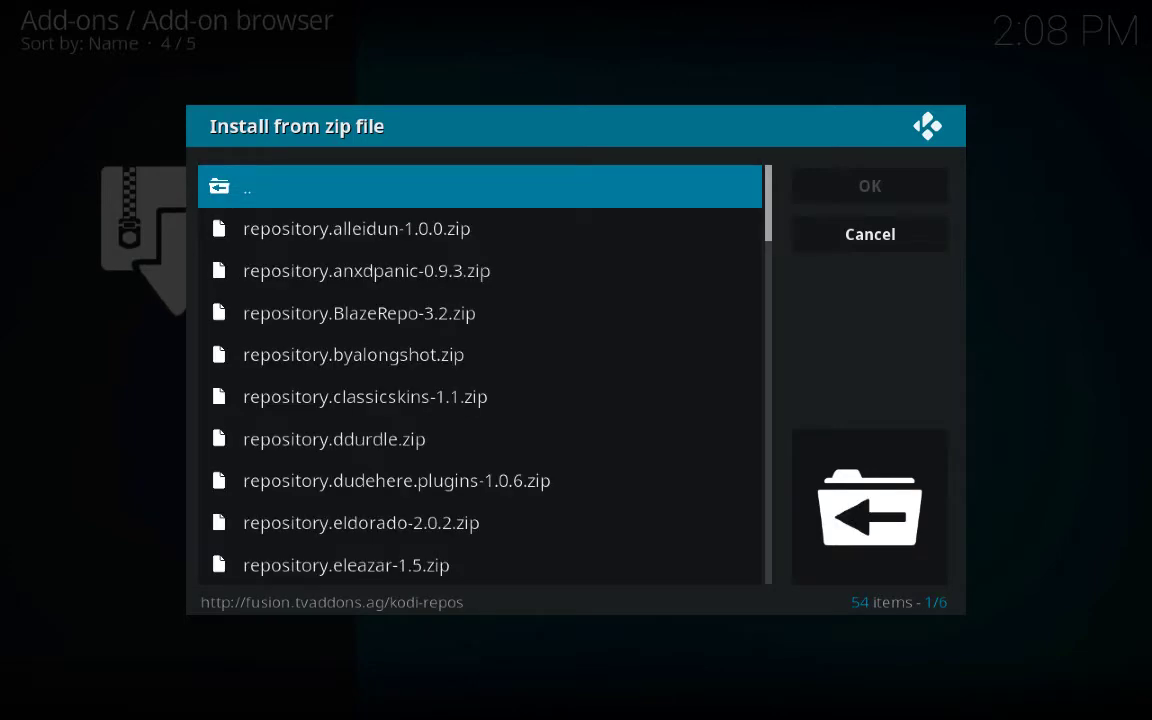
- Install repository.unofficialsportsdevil-1.0.0.zip, then reopen the zip file browser
key(Down)
key(Down)
key(Down)
key(Down)
key(Down)
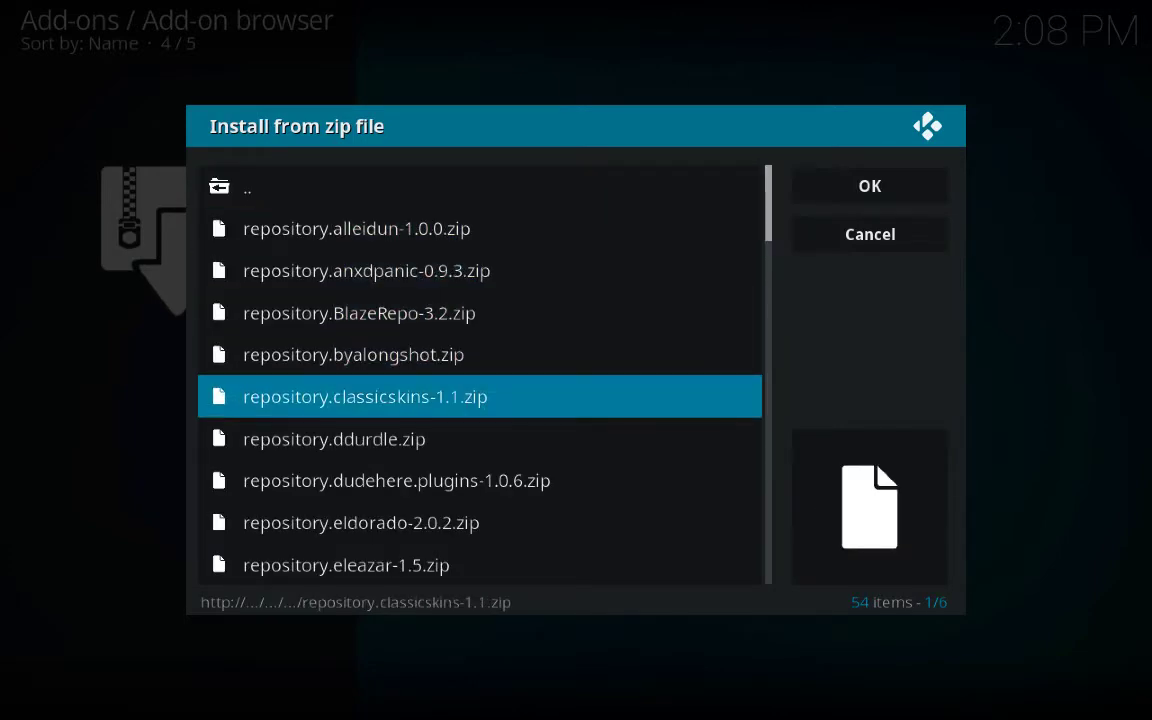
key(Down)
key(Down)
key(Down)
key(Down)
key(Down)
key(Down)
key(Down)
key(Down)
key(Down)
key(Down)
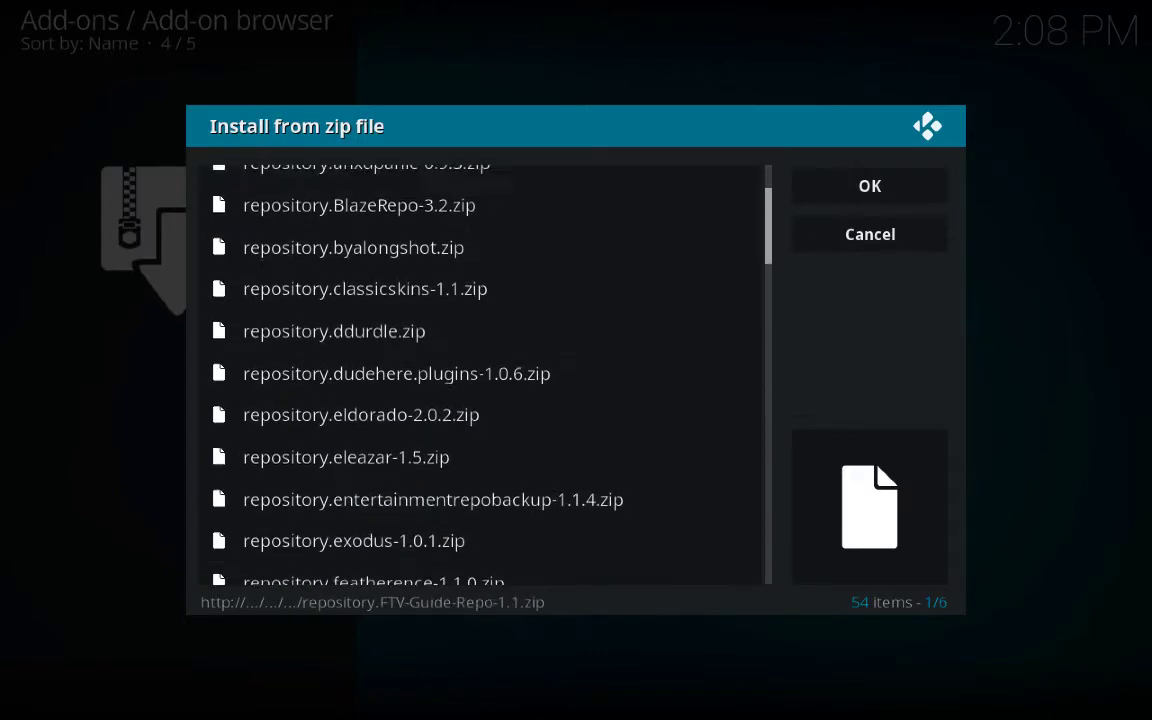
key(Down)
key(Down)
key(Down)
key(Down)
key(Down)
key(Down)
key(Down)
key(Down)
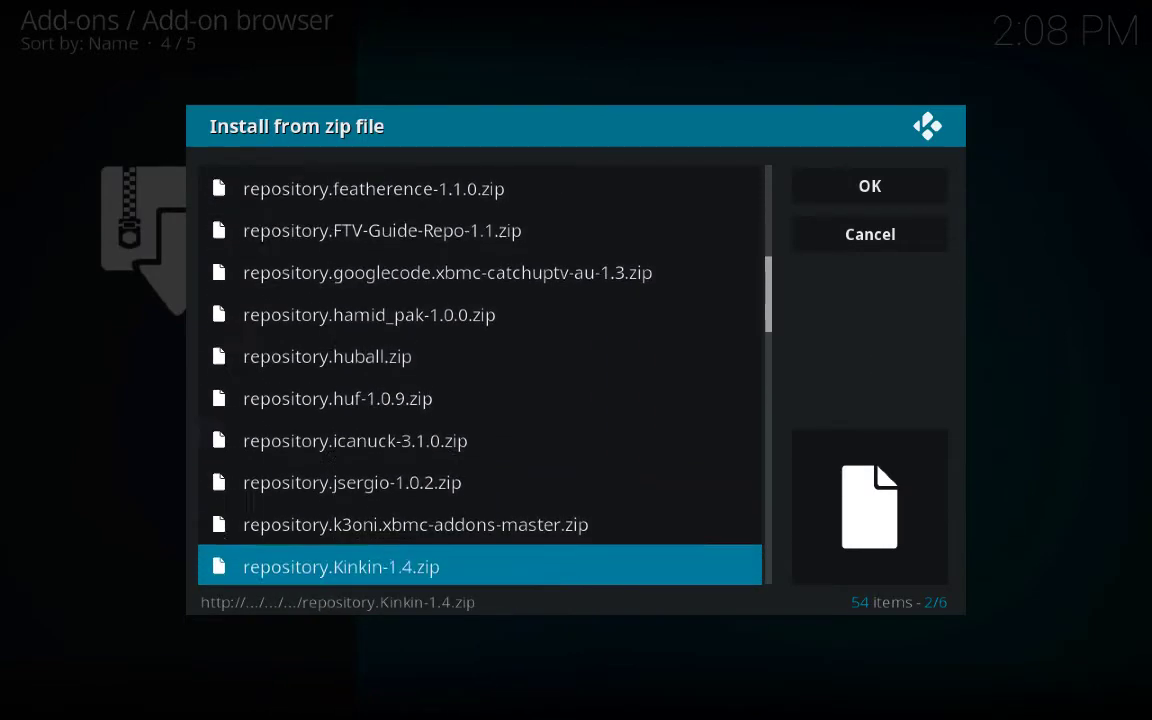
key(Down)
key(Down)
key(Down)
key(Down)
key(Down)
key(Down)
key(Down)
key(Down)
key(Down)
key(Down)
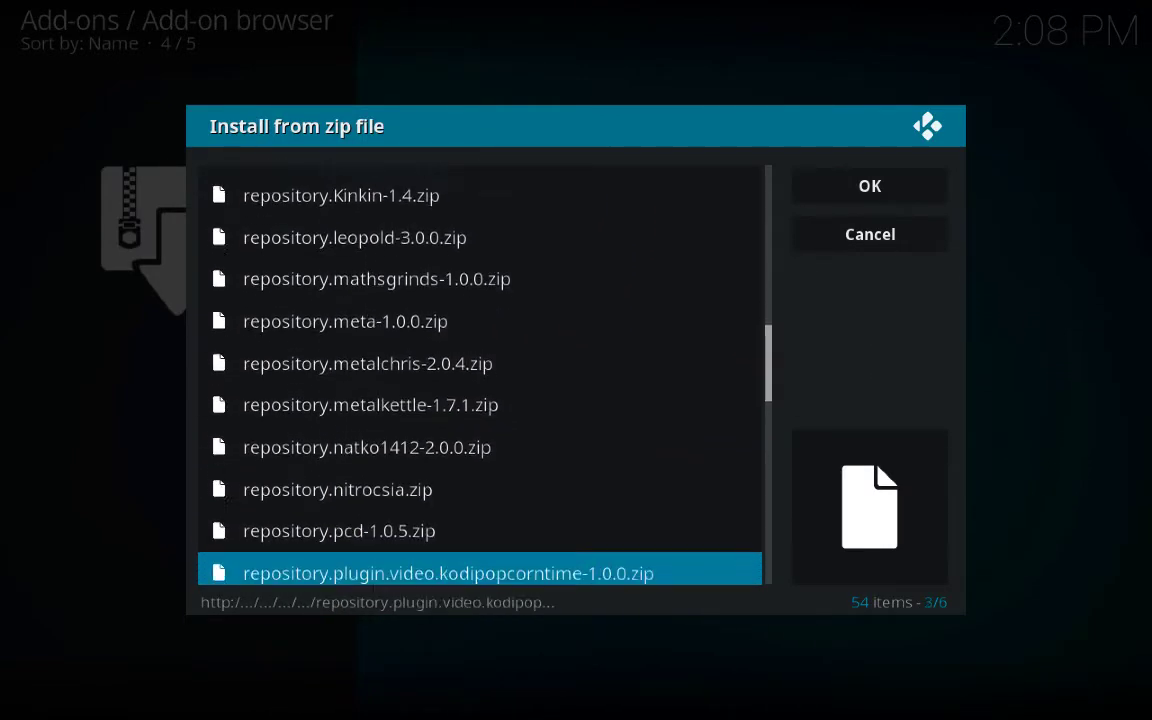
key(Down)
key(Down)
key(Down)
key(Down)
key(Down)
key(Down)
key(Down)
key(Down)
key(Down)
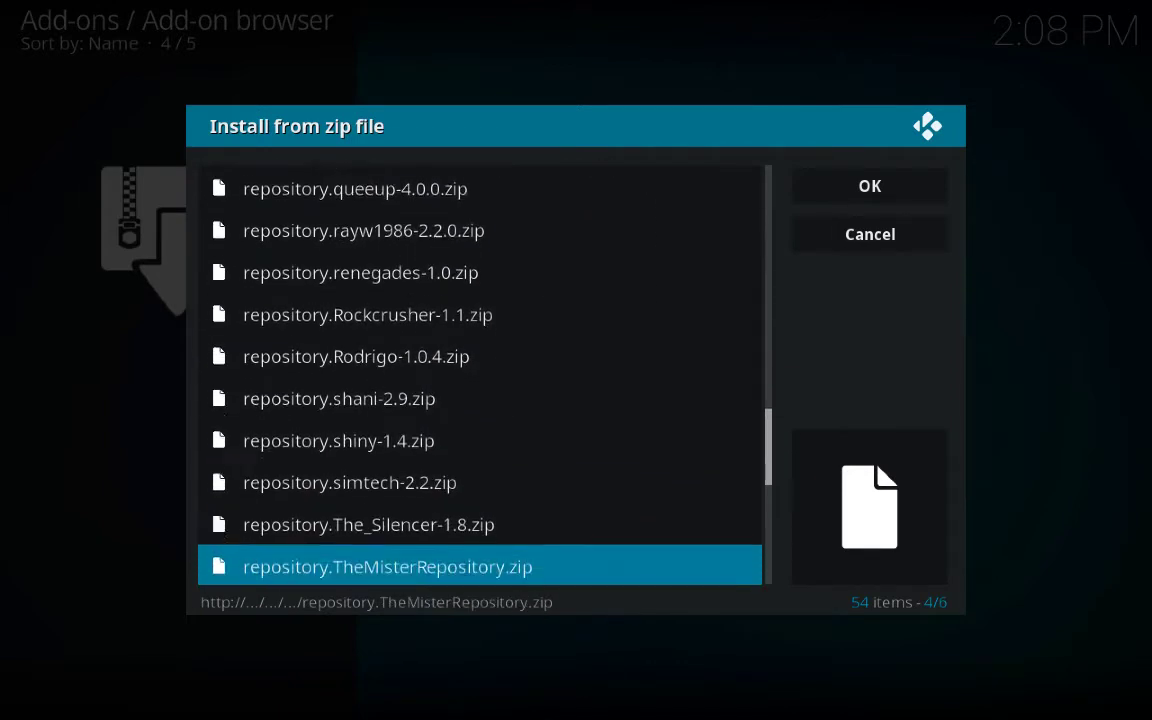
key(Down)
key(Down)
key(Down)
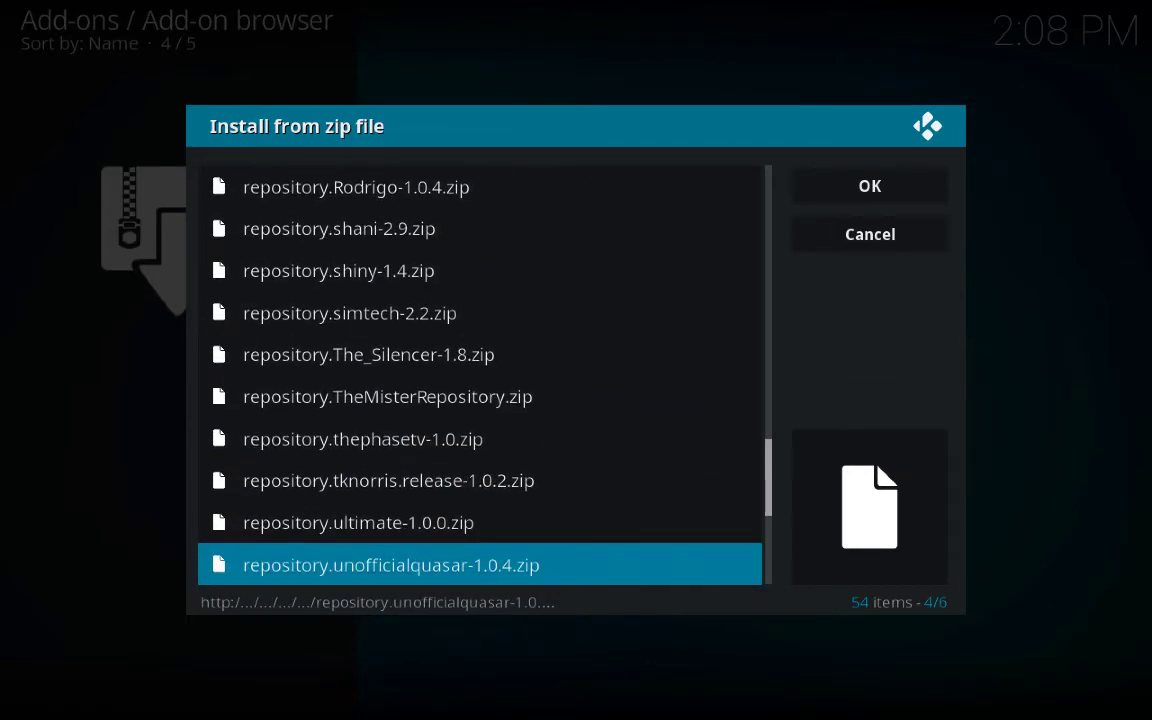
key(Down)
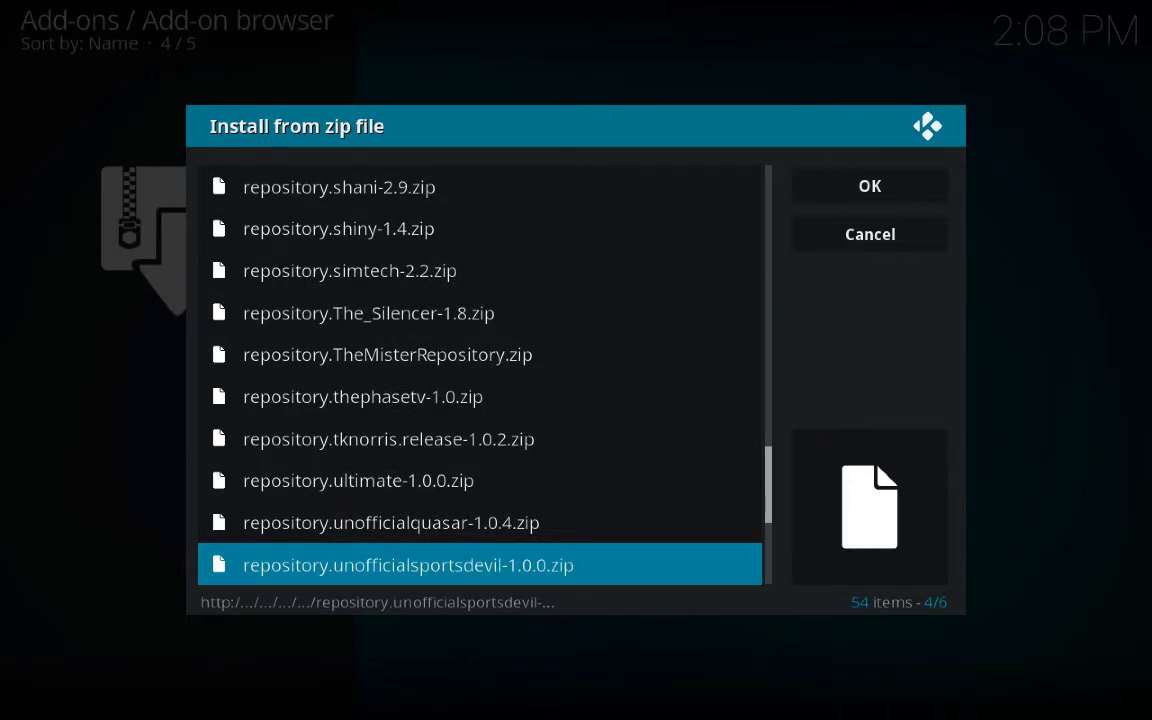
key(Down)
key(Up)
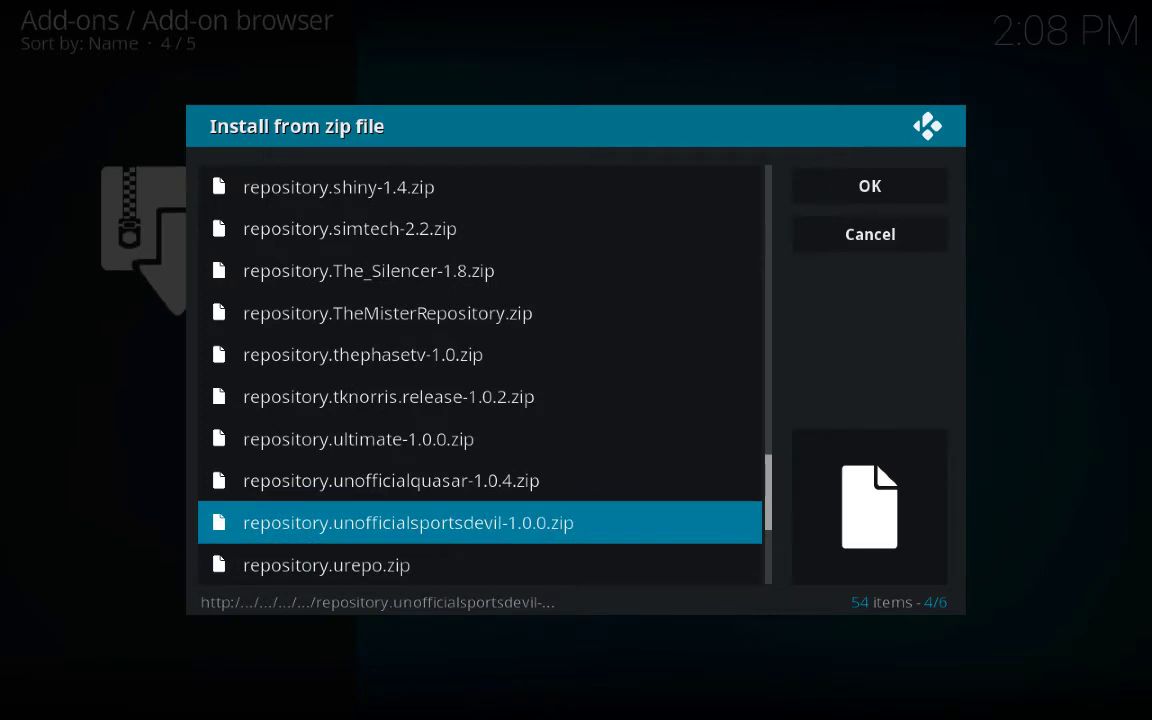
key(Return)
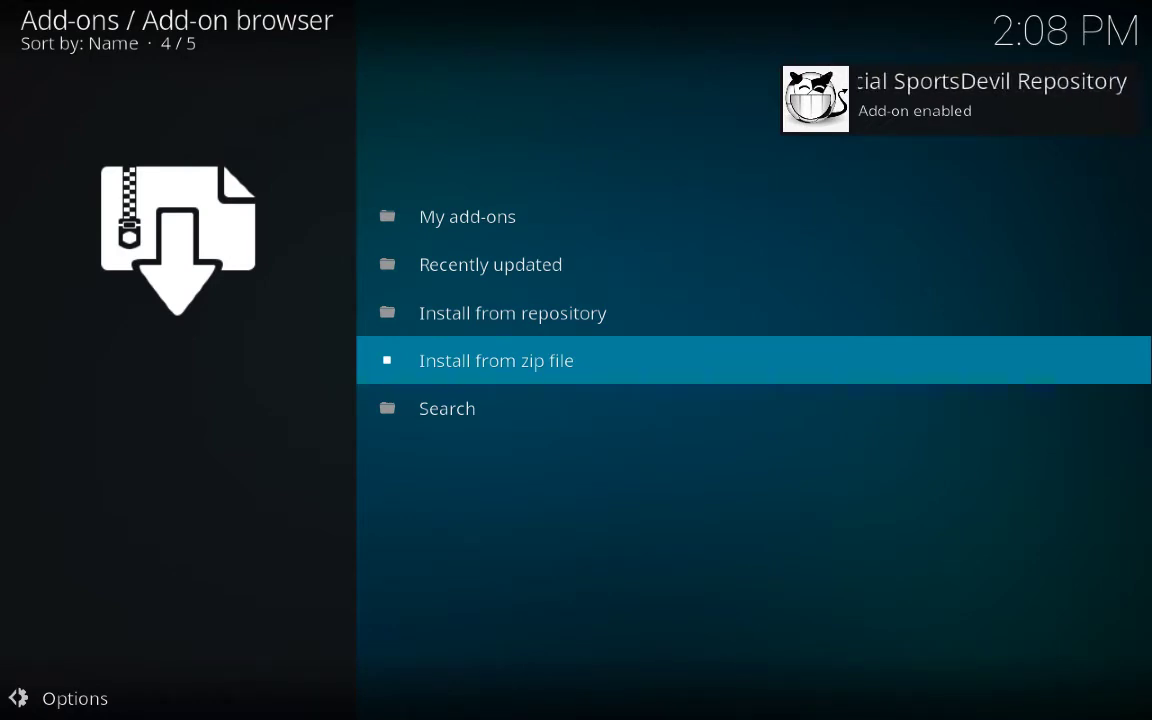
key(Return)
- Install repository.origin-1.0.1.zip from the .originrepo source
key(Down)
key(Down)
key(Down)
key(Down)
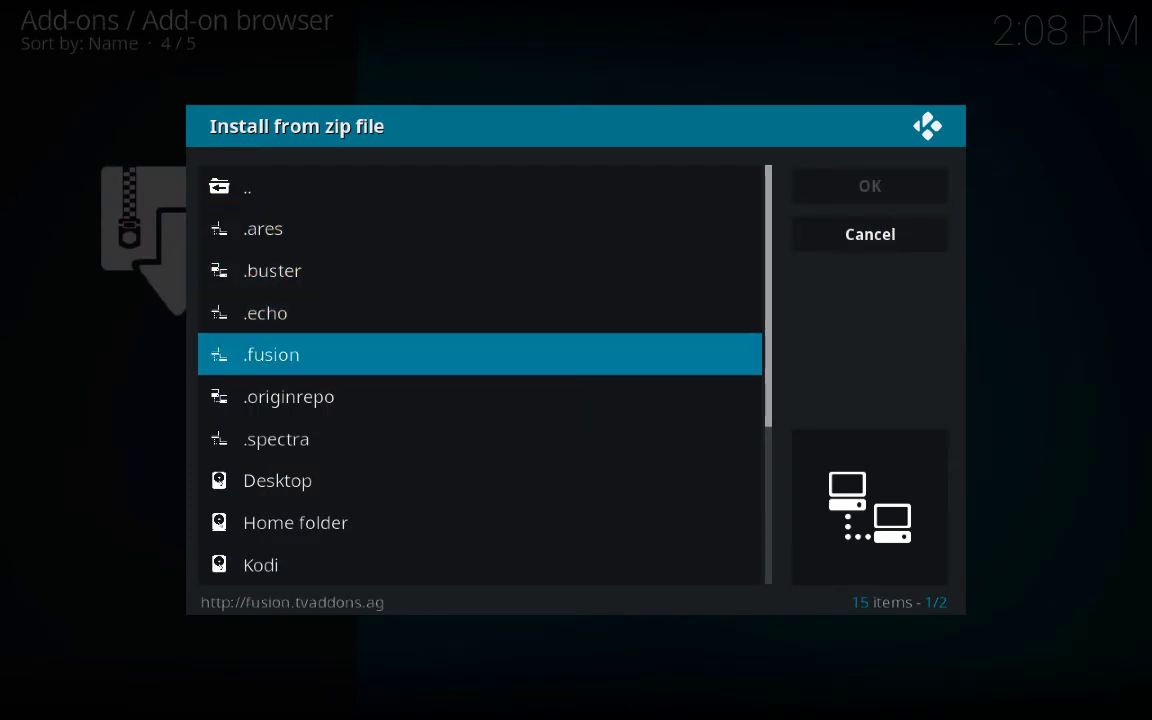
key(Down)
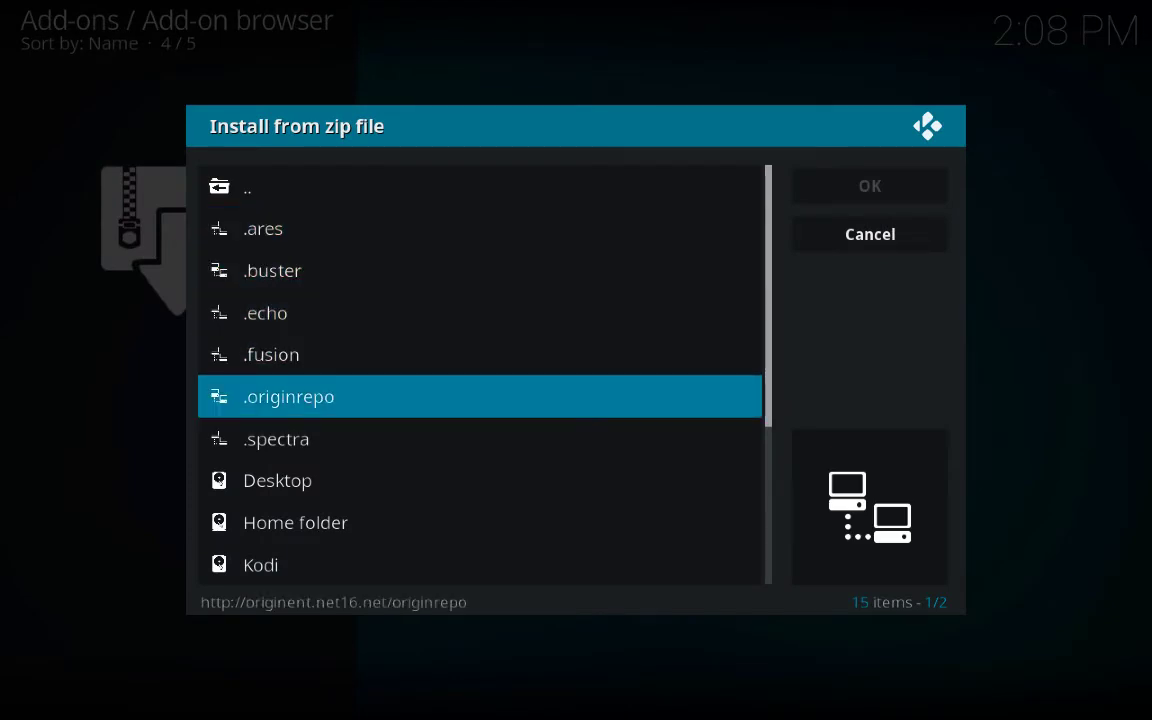
key(Return)
key(Down)
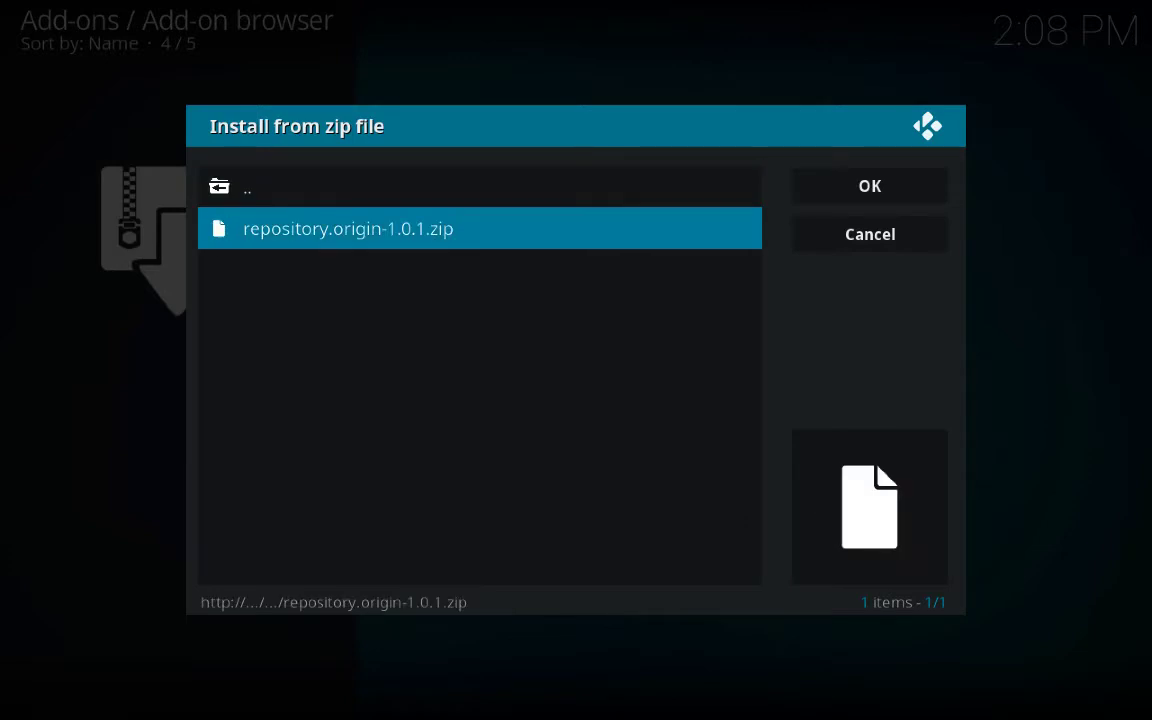
key(Return)
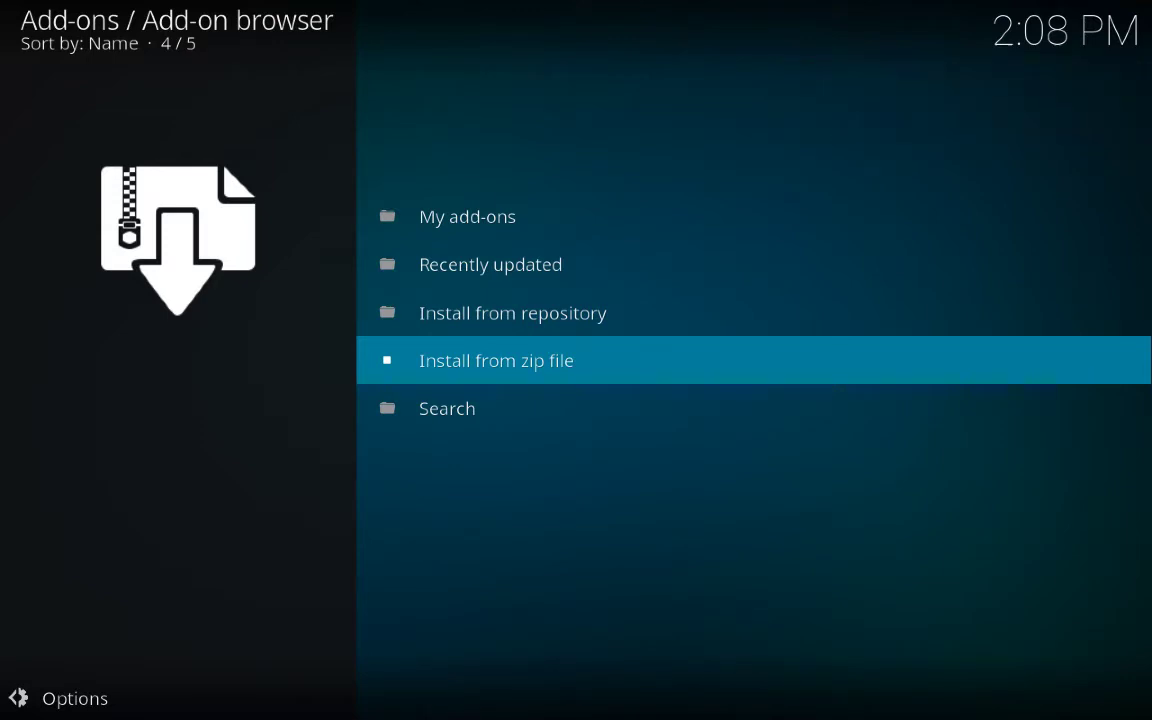
- Install repository.filmkodi.com-2.1.0.zip from the .spectra source's repository.filmkodi.com folder
key(Return)
key(Down)
key(Down)
key(Down)
key(Down)
key(Down)
key(Down)
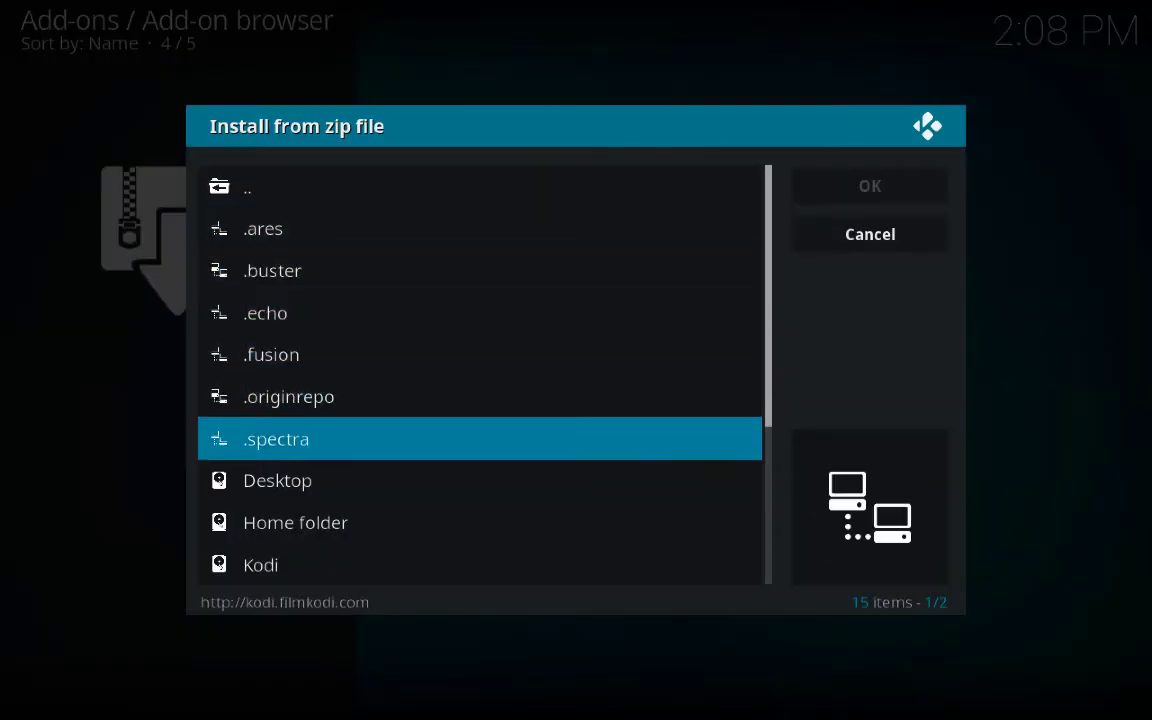
key(Return)
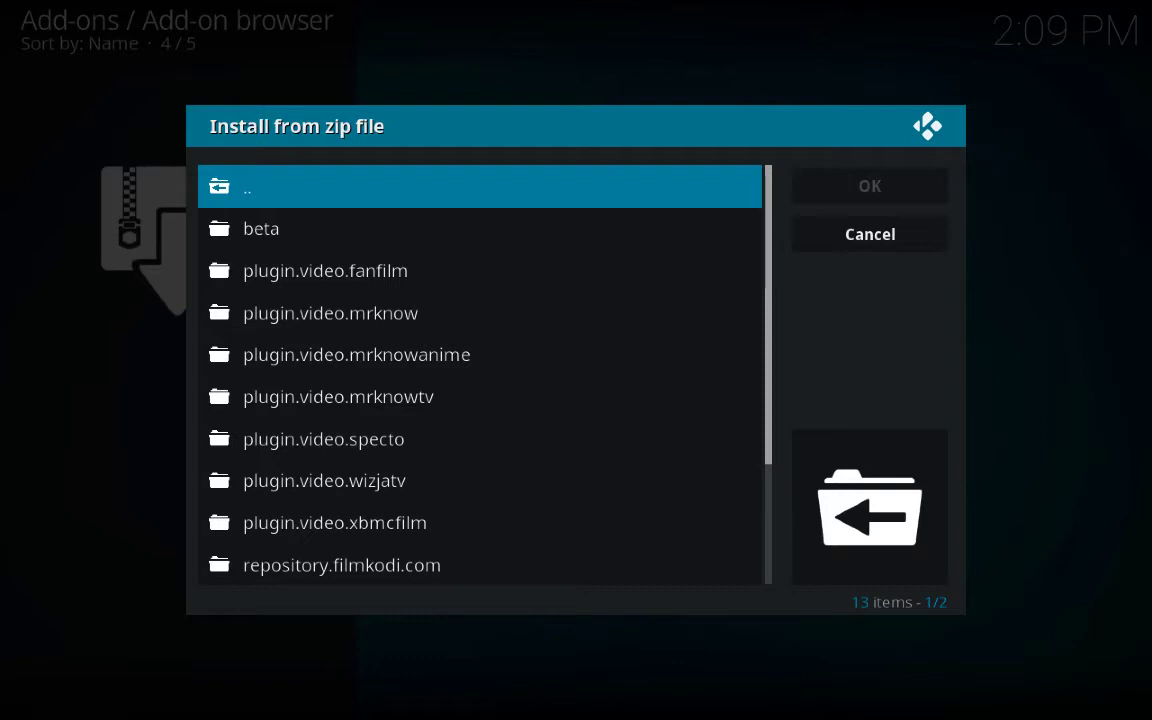
key(Down)
key(Down)
key(Down)
key(Down)
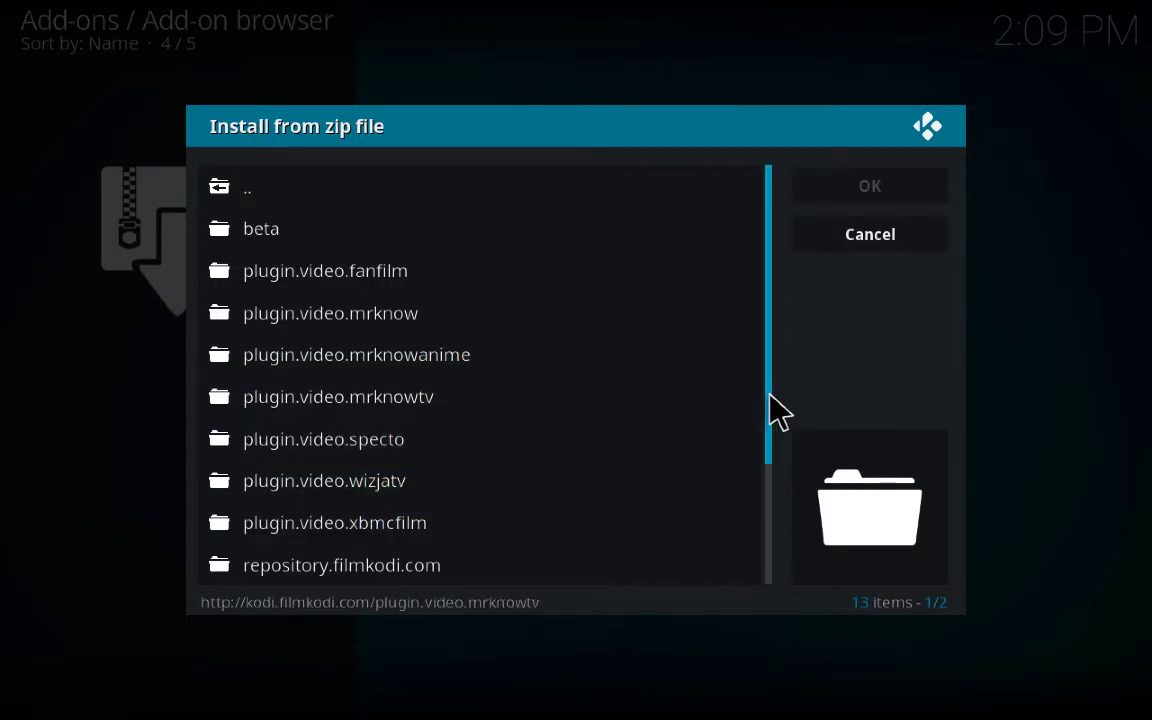
scroll(770, 475, down, 3)
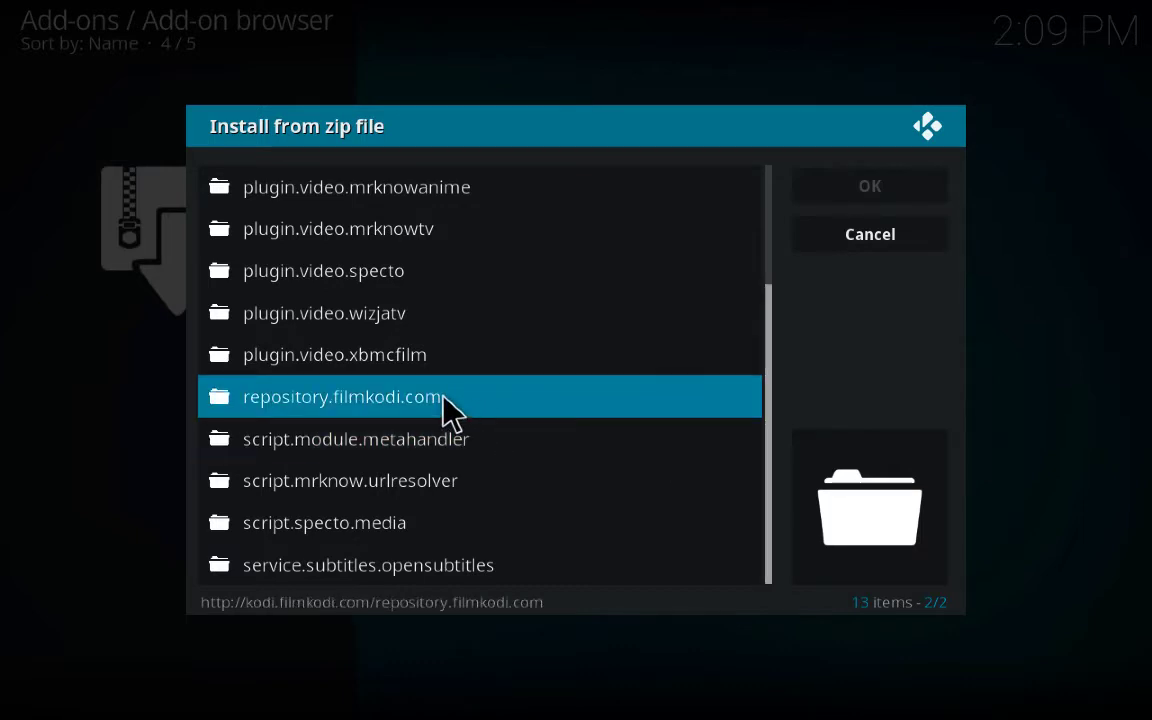
click(354, 404)
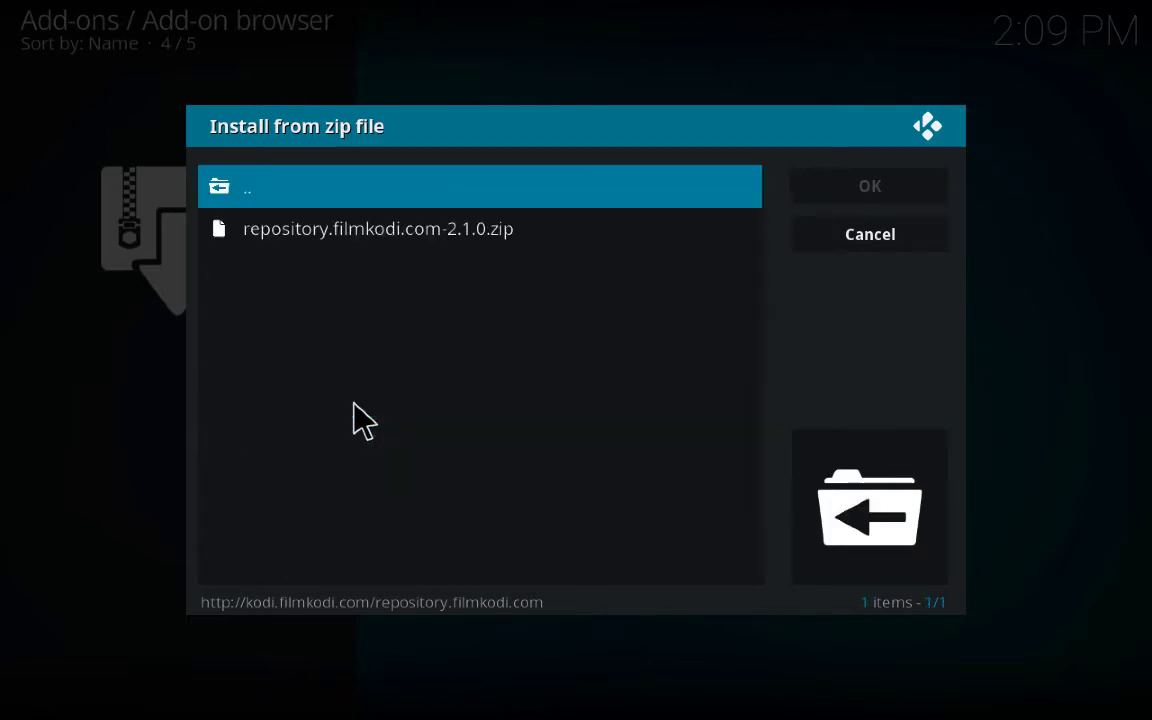
click(391, 239)
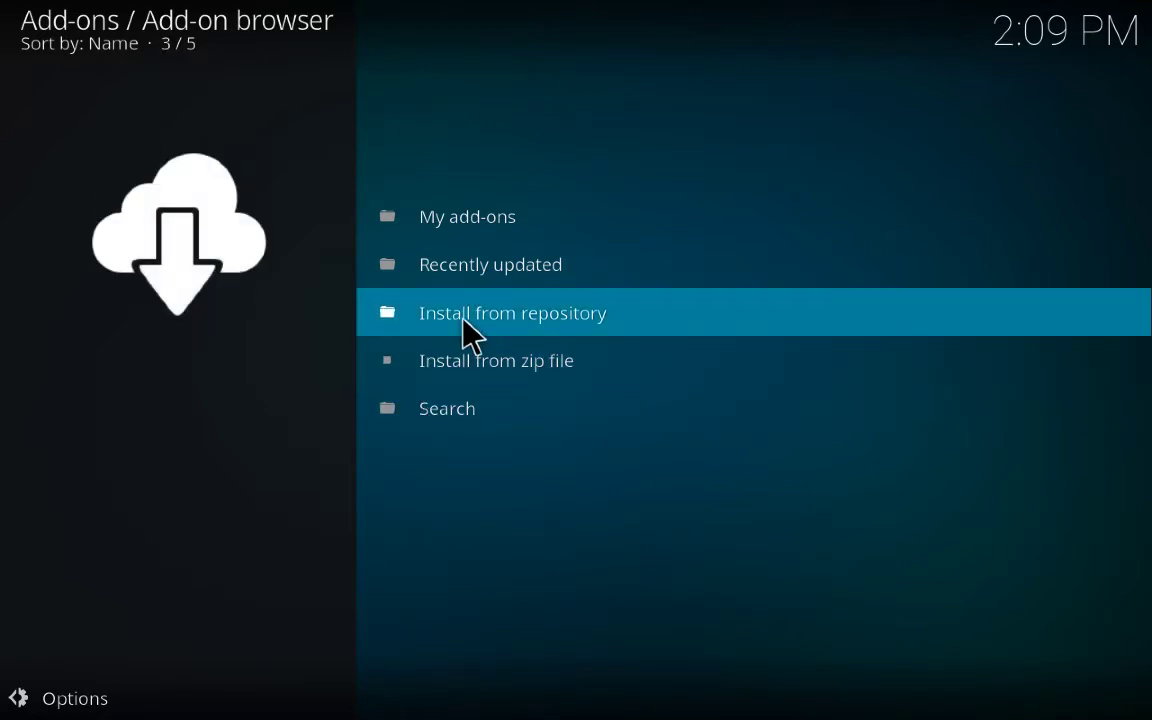
- Install ECHO Wizard from ECHO Repository's Program add-ons and return to the repository list
click(470, 313)
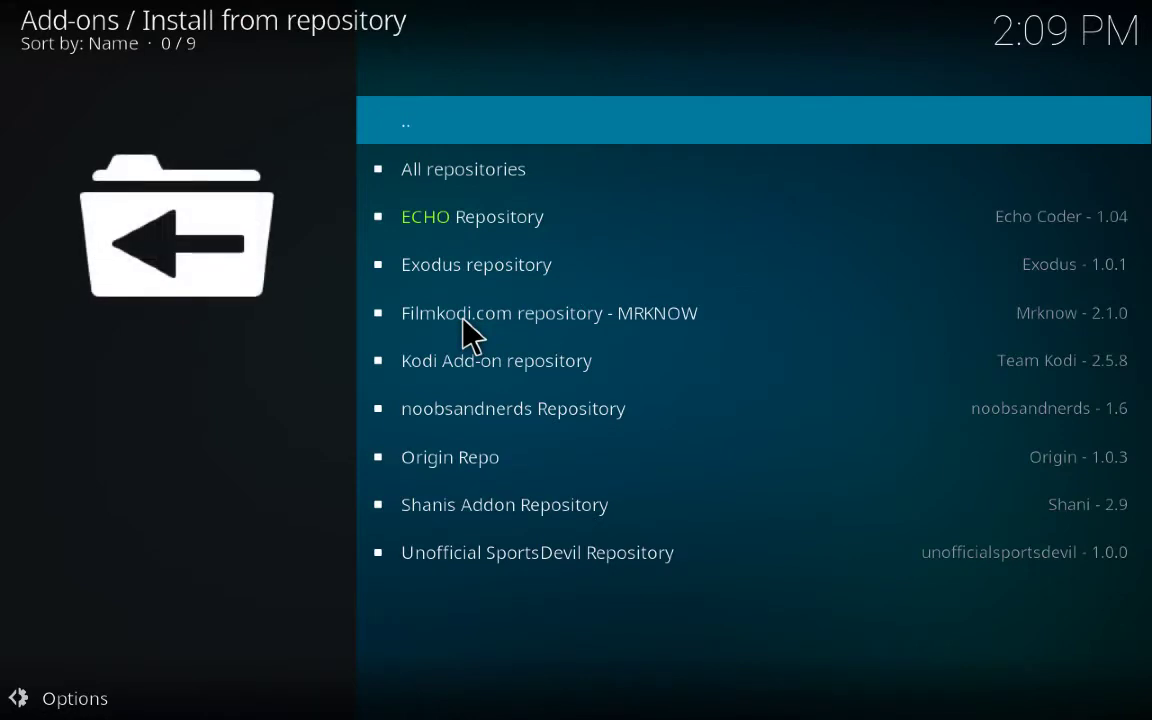
key(Down)
key(Down)
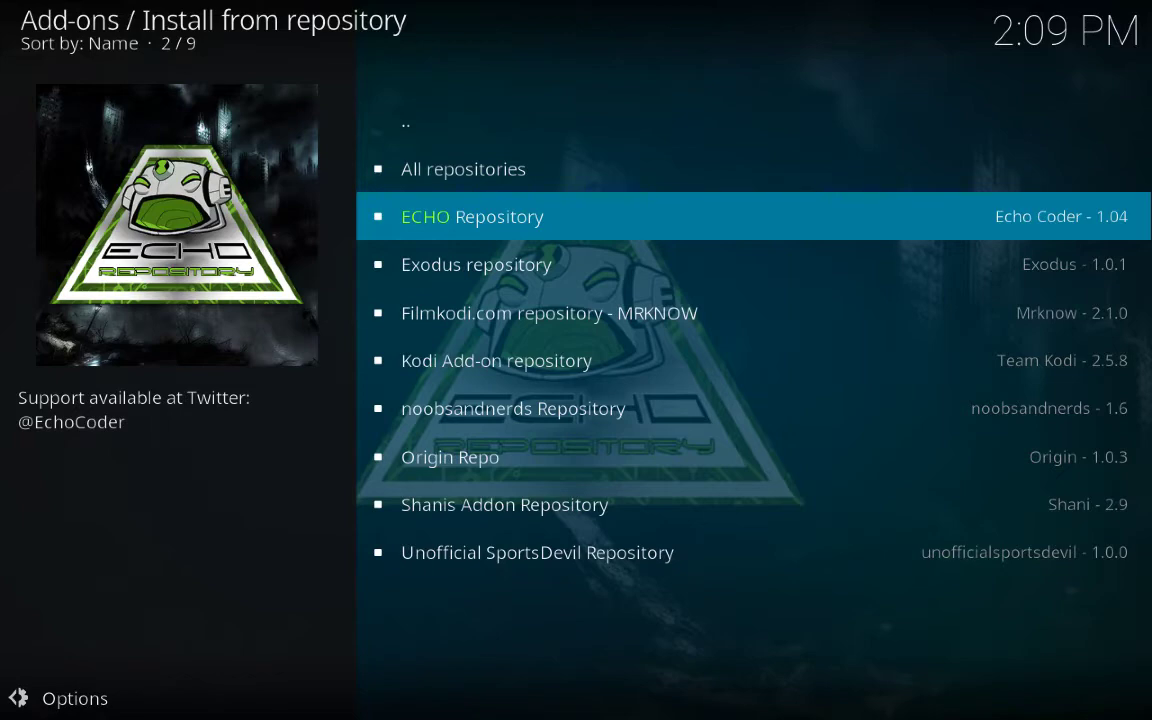
key(Return)
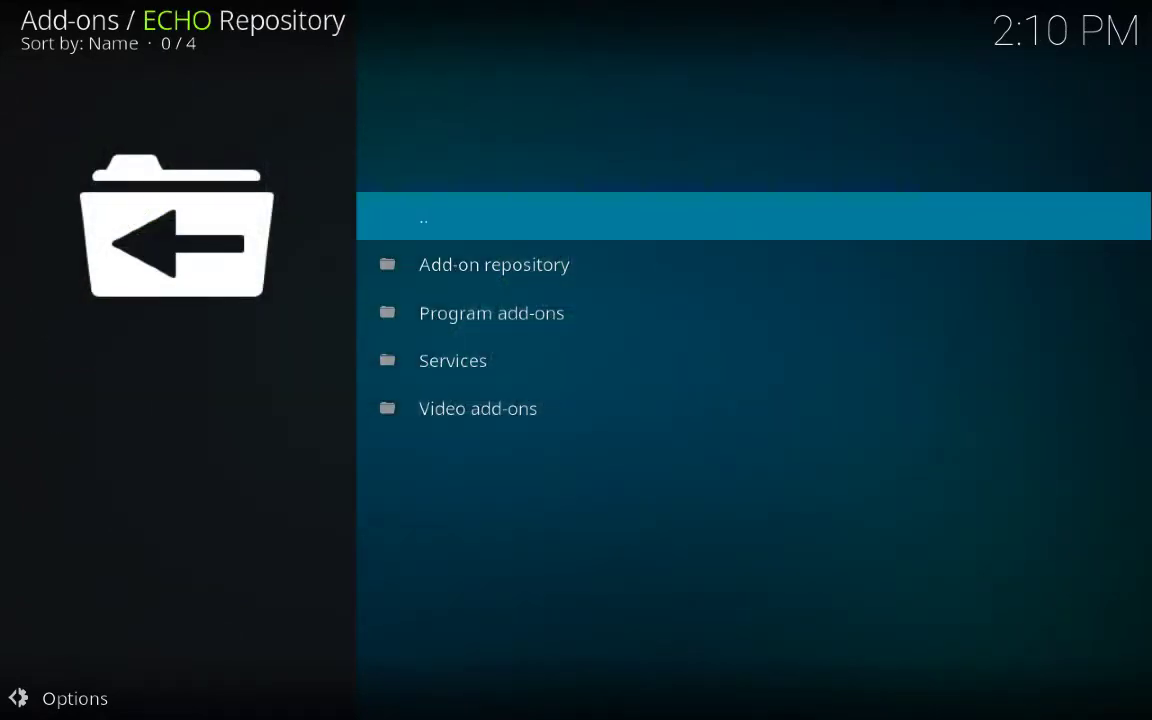
key(Down)
key(Down)
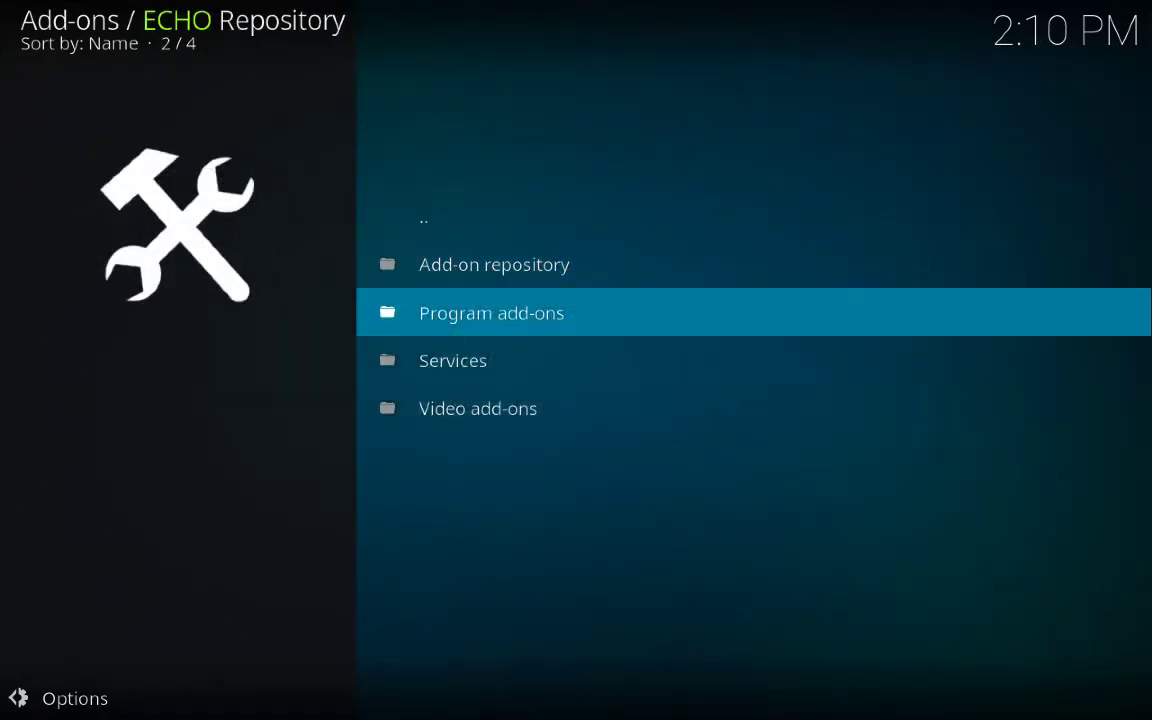
key(Return)
key(Down)
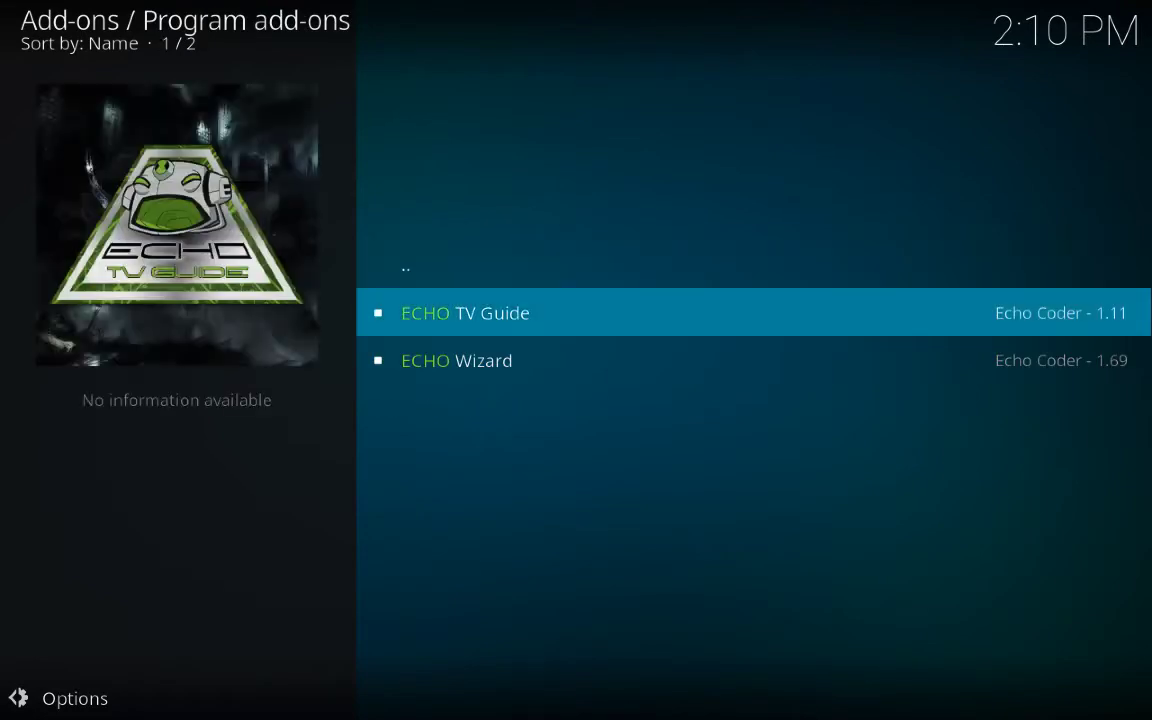
key(Down)
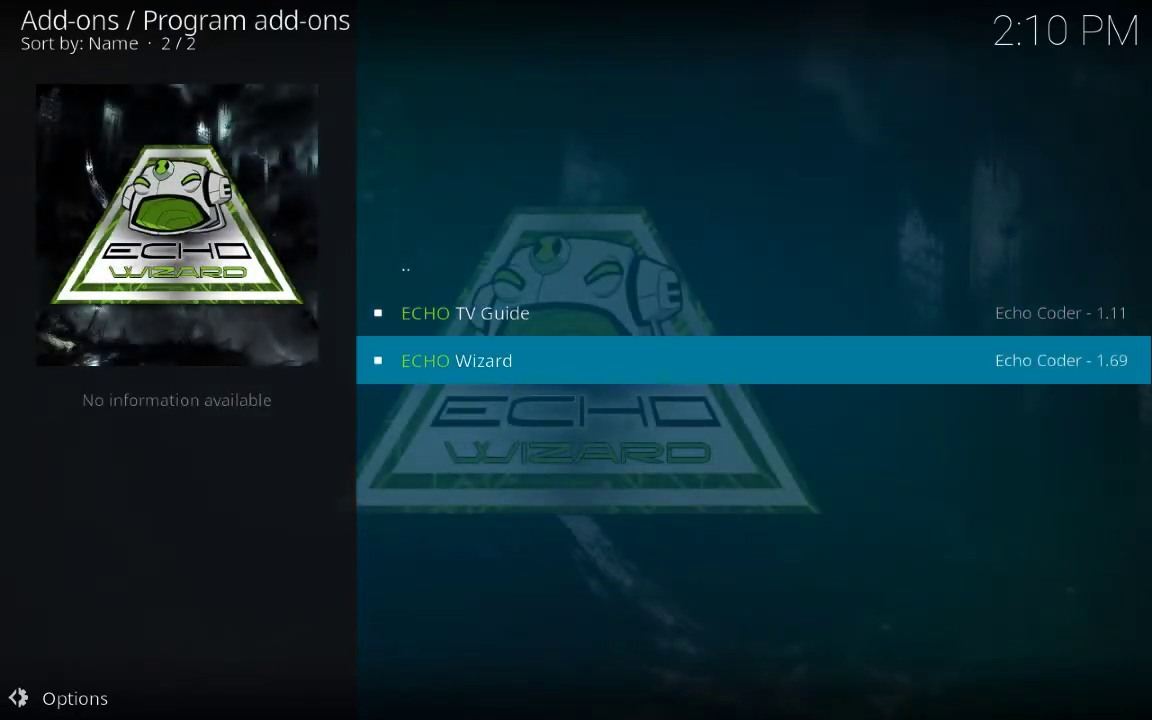
key(Return)
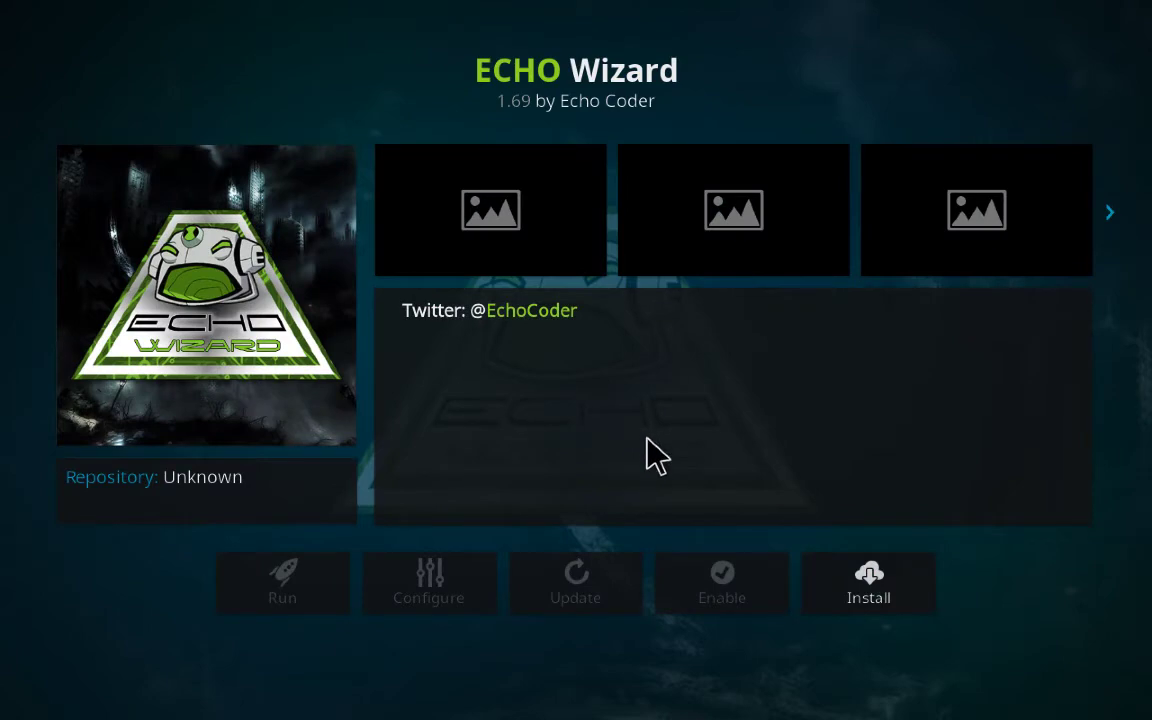
click(868, 580)
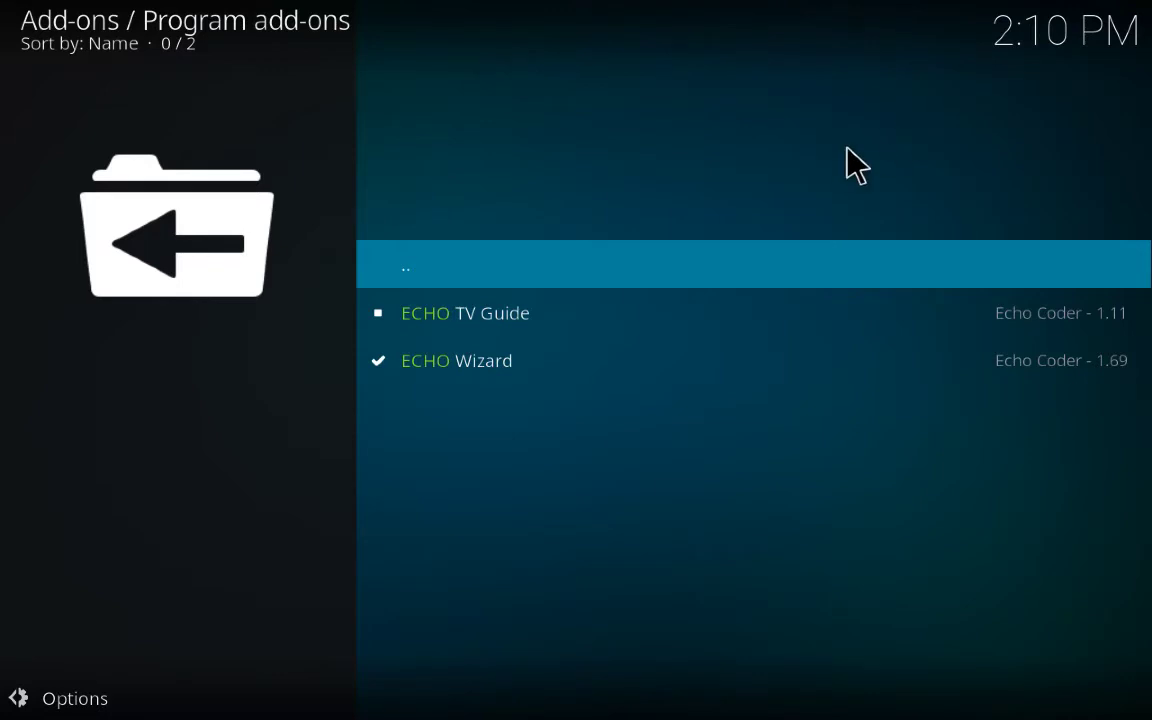
key(BackSpace)
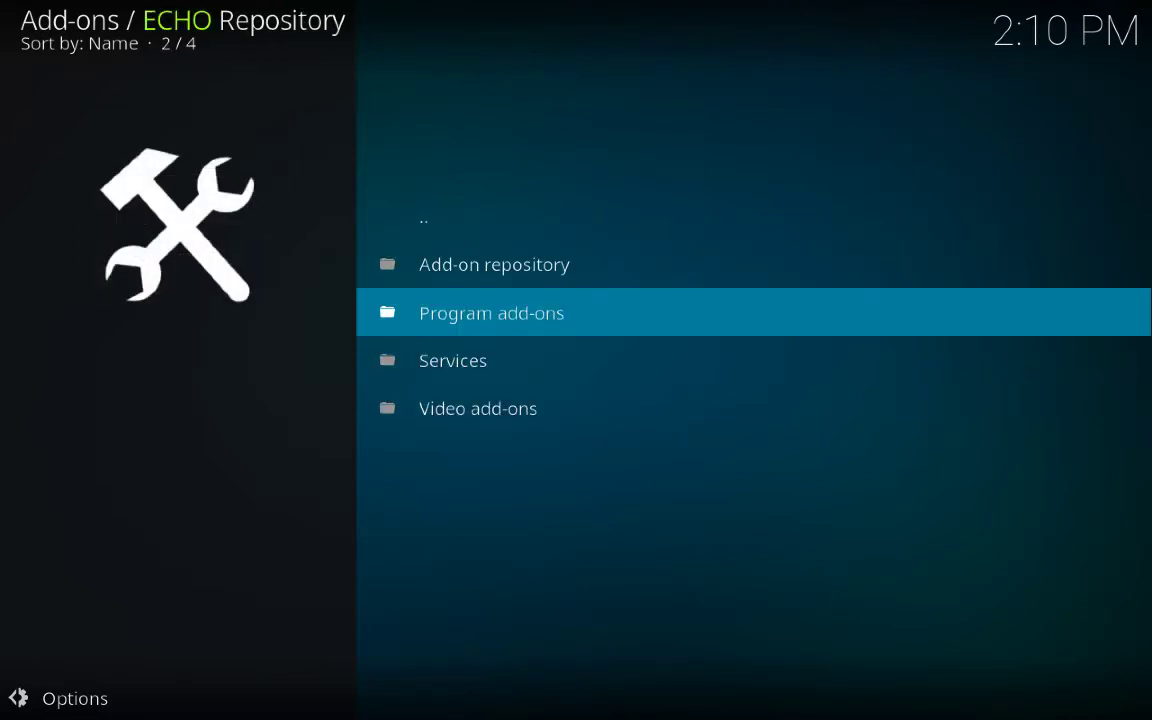
key(BackSpace)
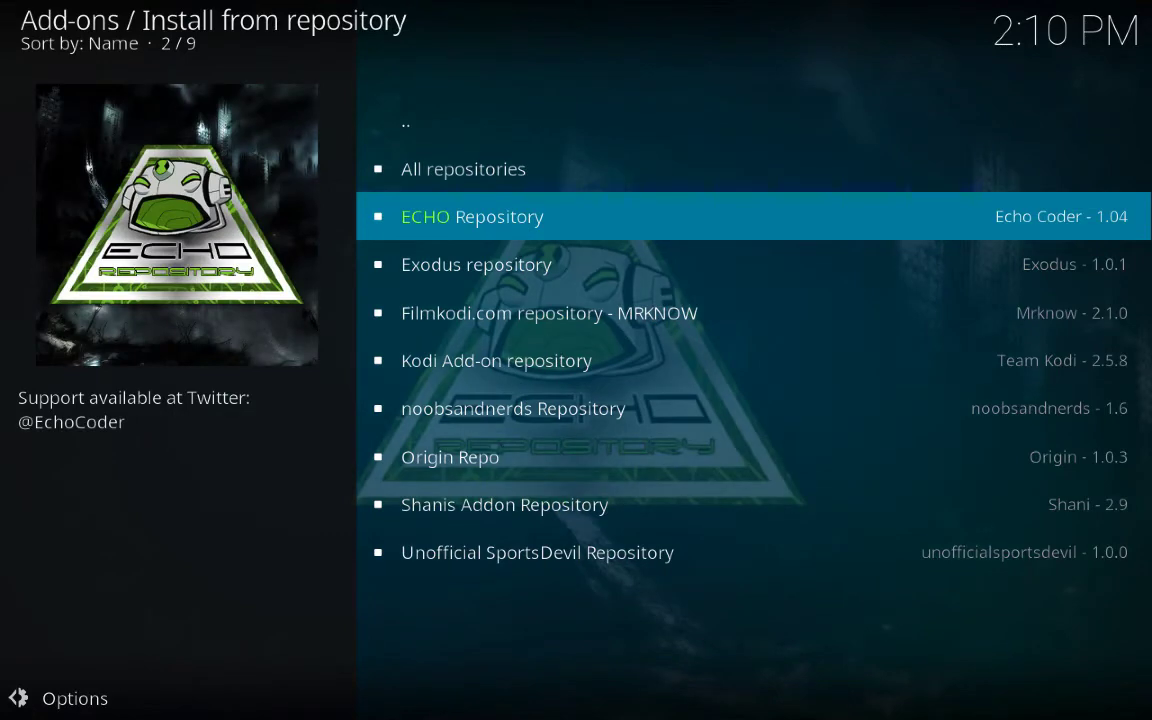
- Install Exodus from the Exodus repository's Video add-ons and return to the repository list
key(Down)
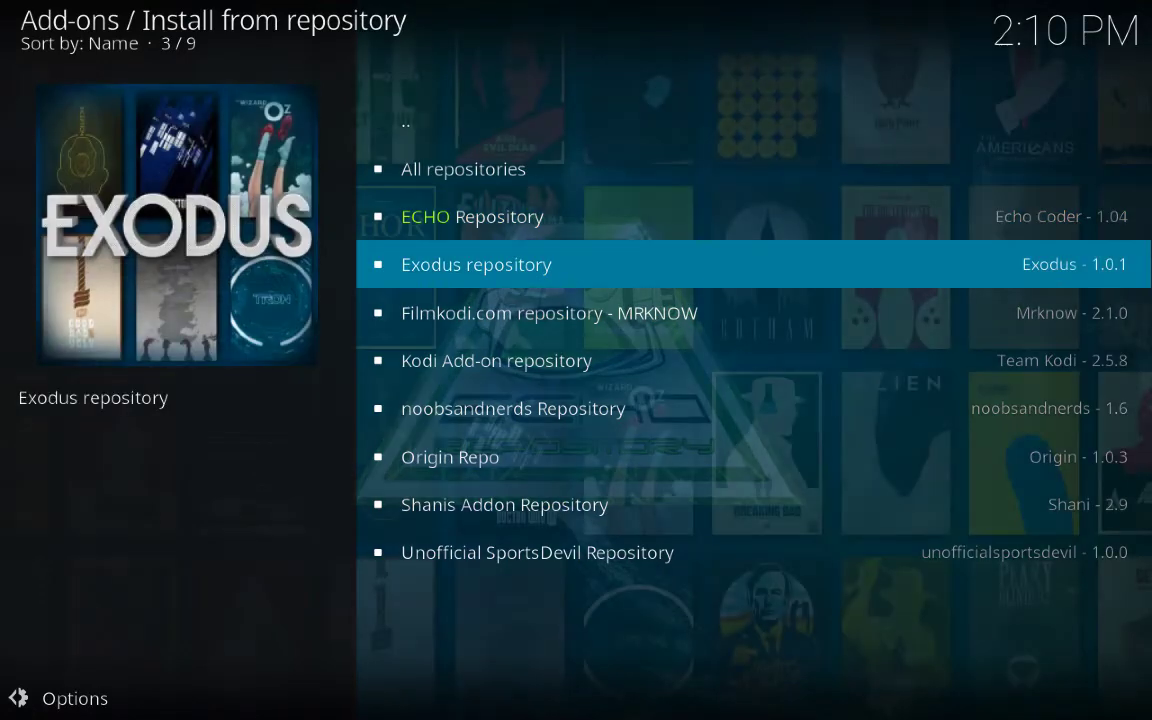
key(Return)
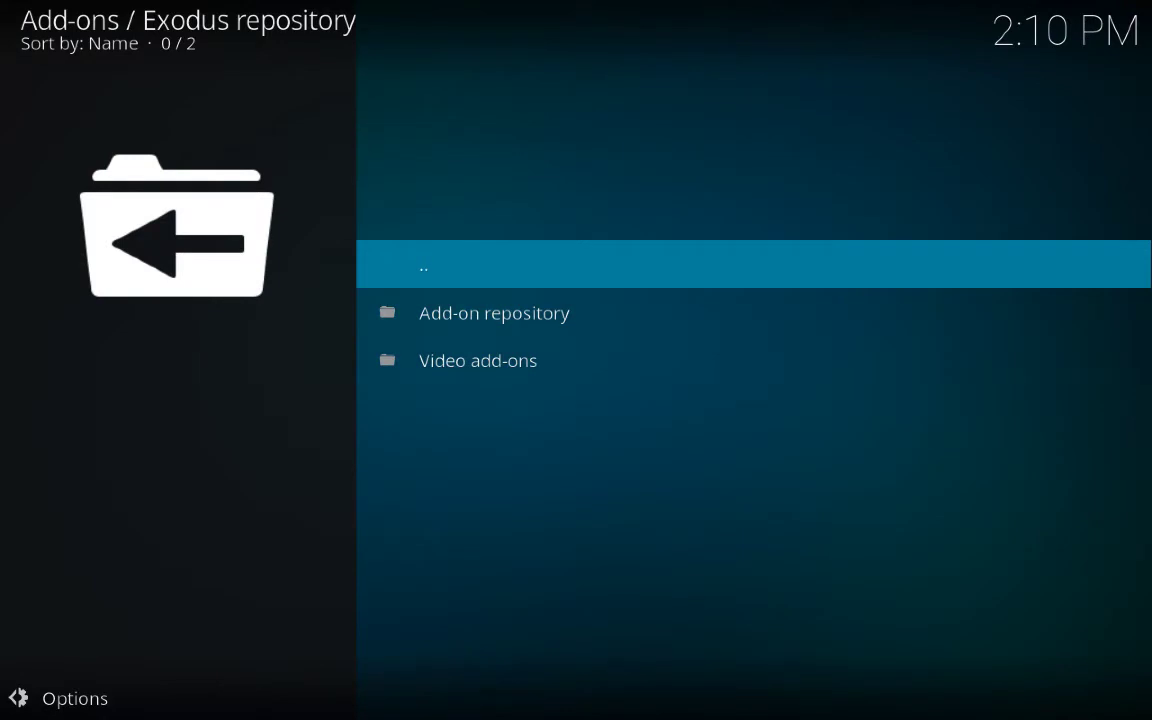
key(Down)
key(Down)
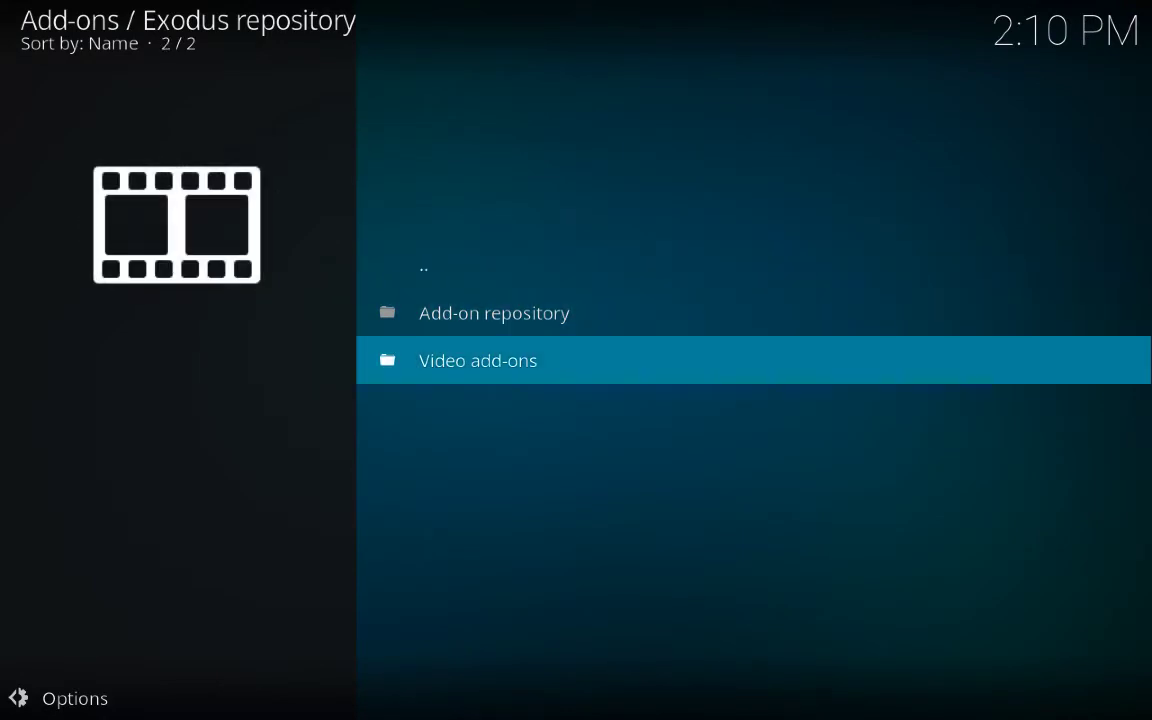
key(Return)
key(Down)
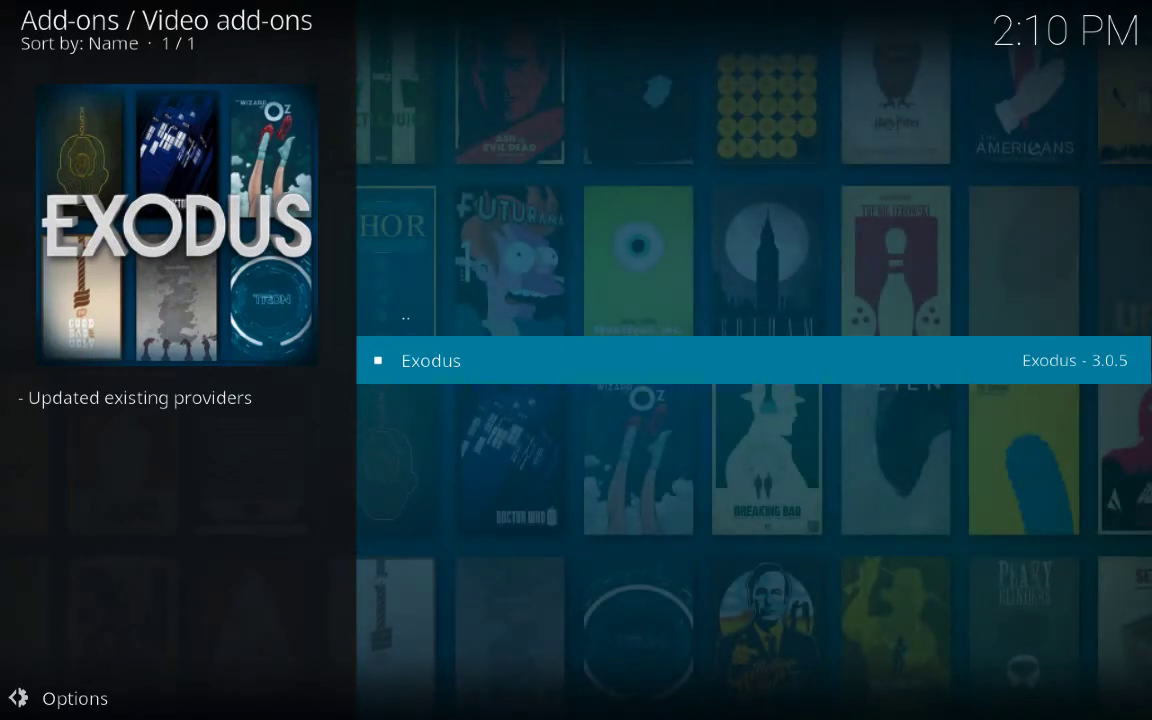
key(Return)
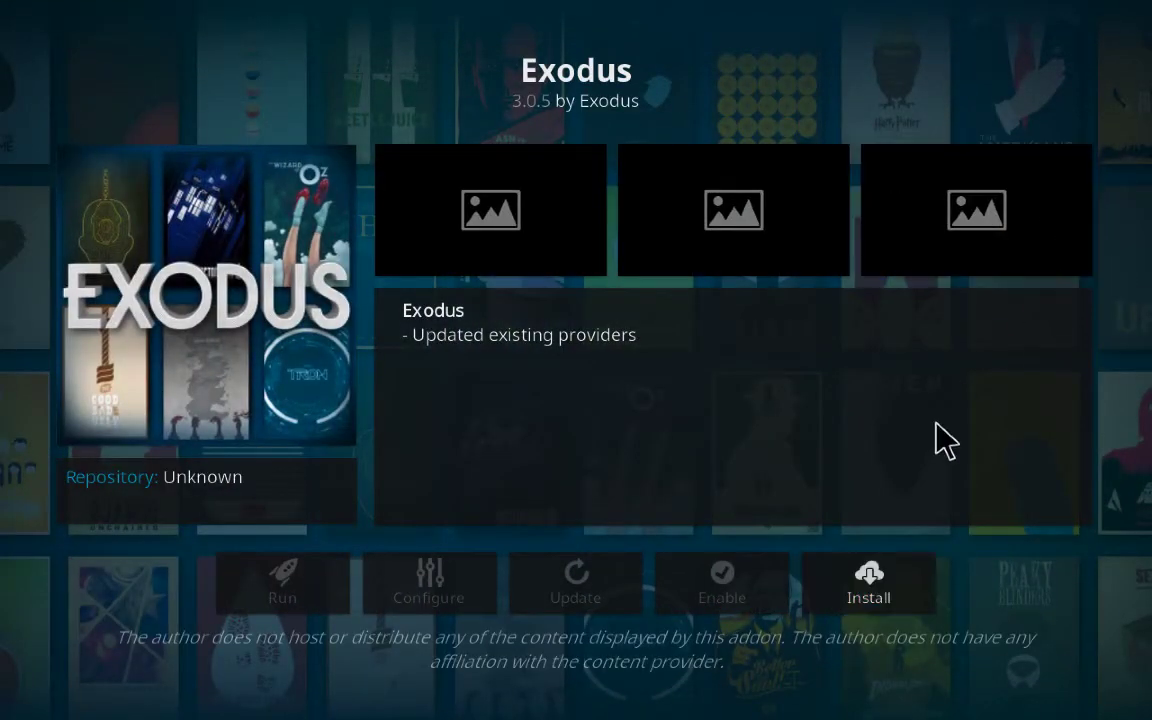
click(882, 588)
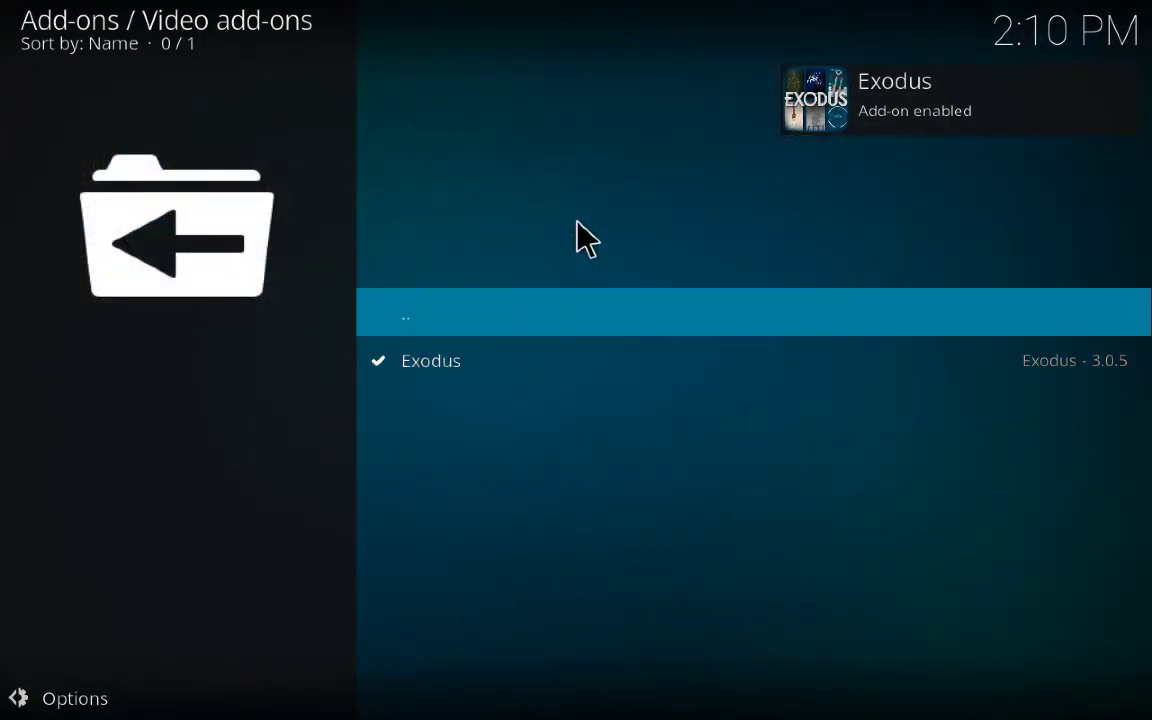
key(BackSpace)
key(BackSpace)
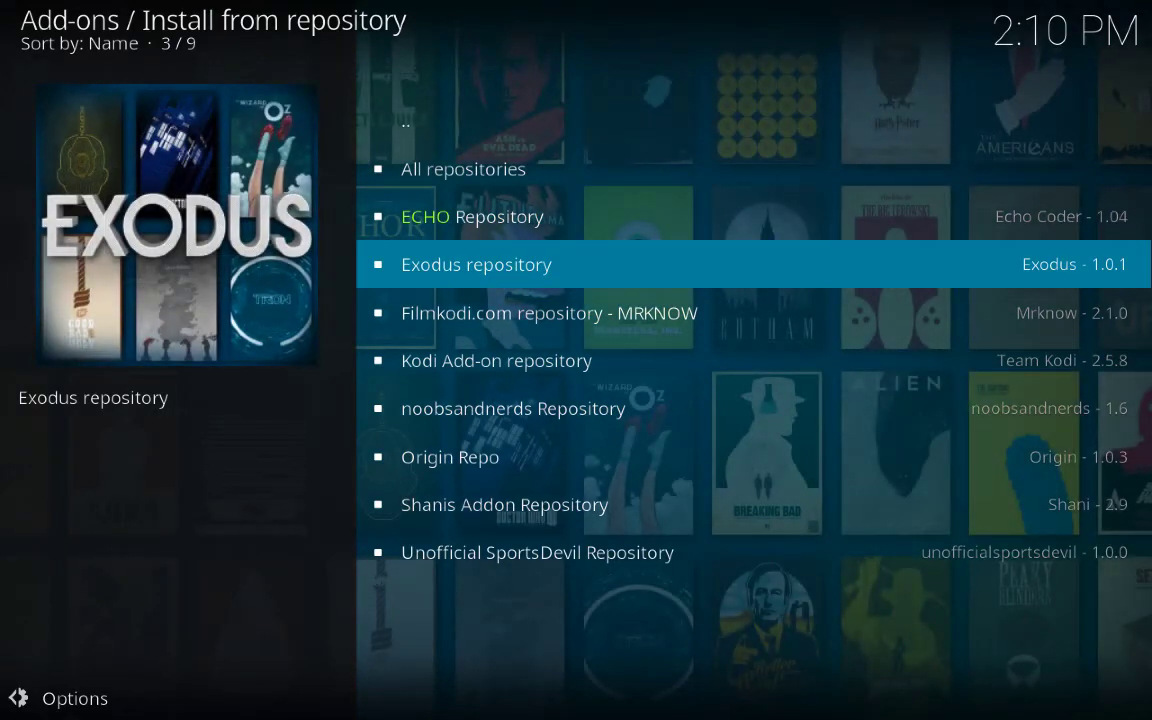
- Open the Video add-ons category of Filmkodi.com repository - MRKNOW
key(Down)
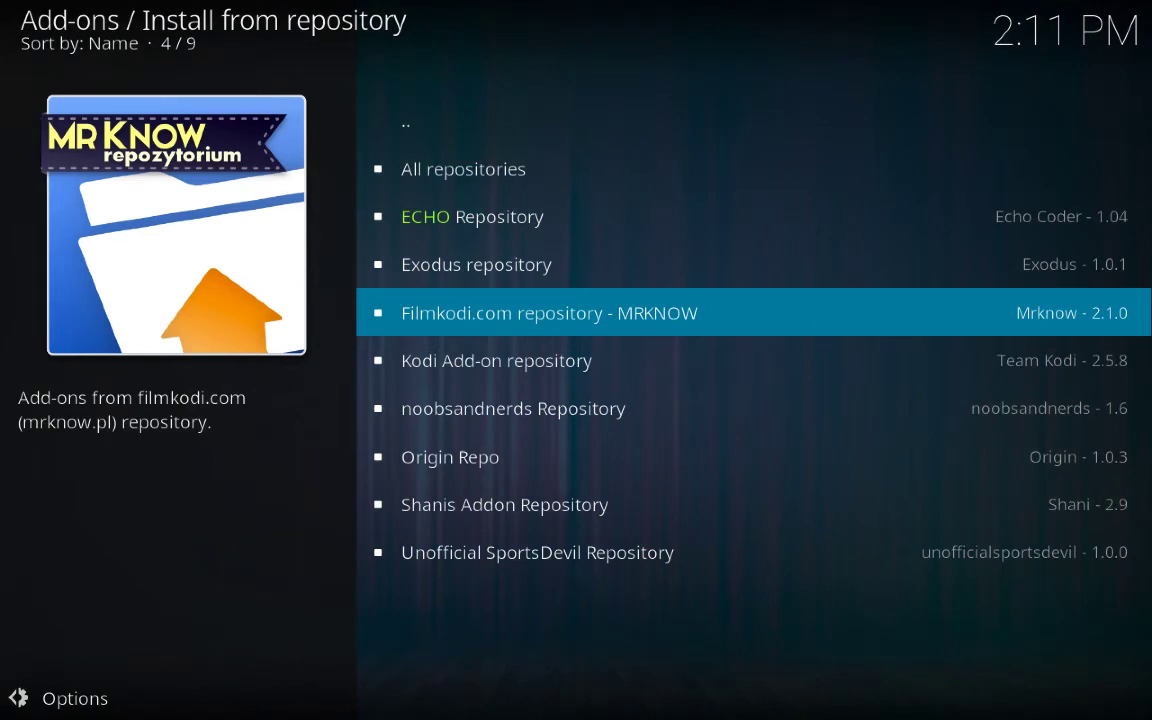
key(Return)
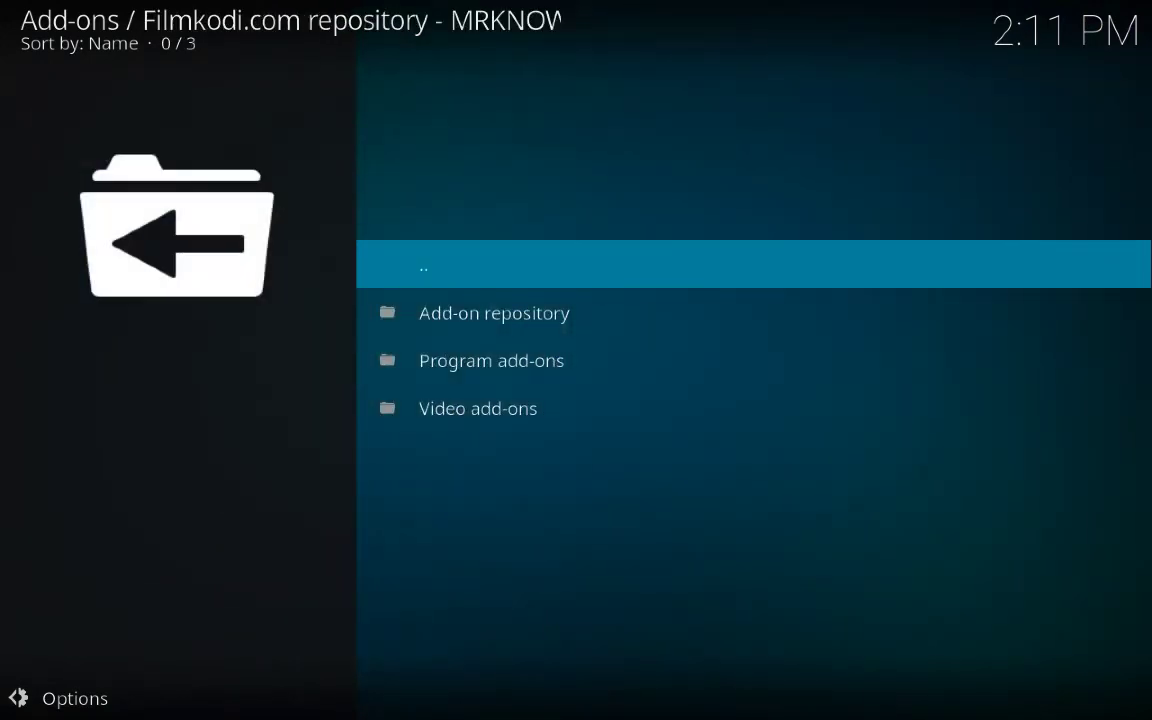
key(Down)
key(Down)
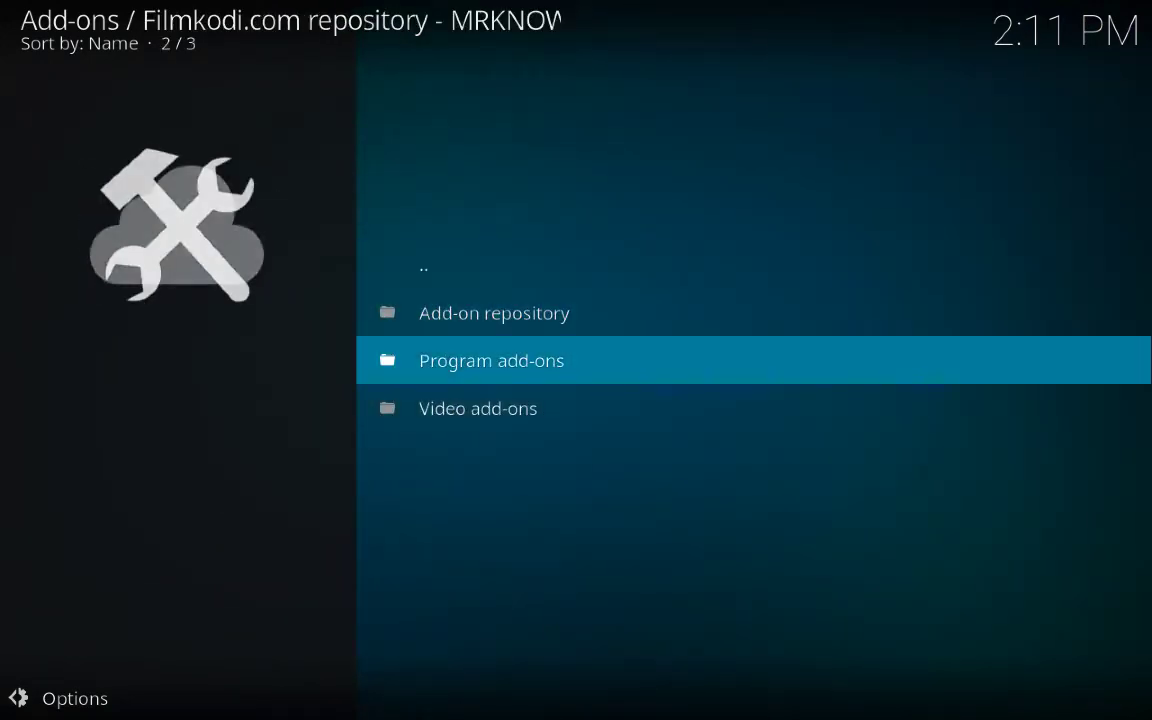
key(Down)
key(Return)
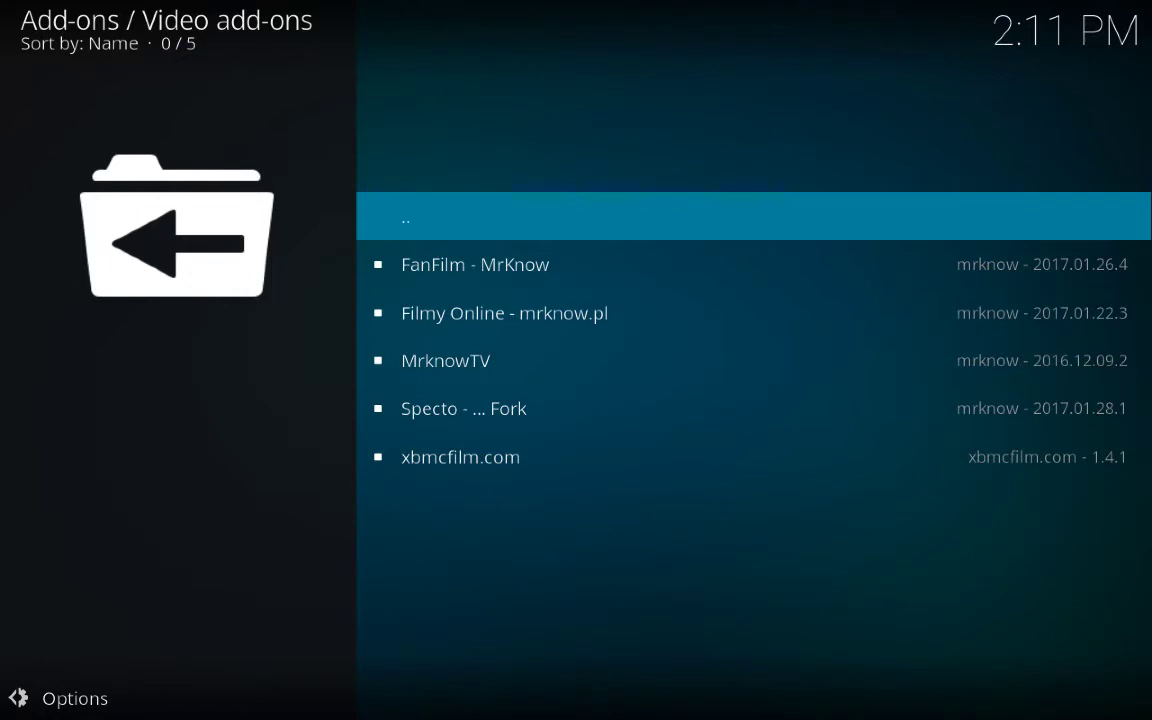
- Install the Specto Fork add-on and go back to the repository list
key(Down)
key(Down)
key(Up)
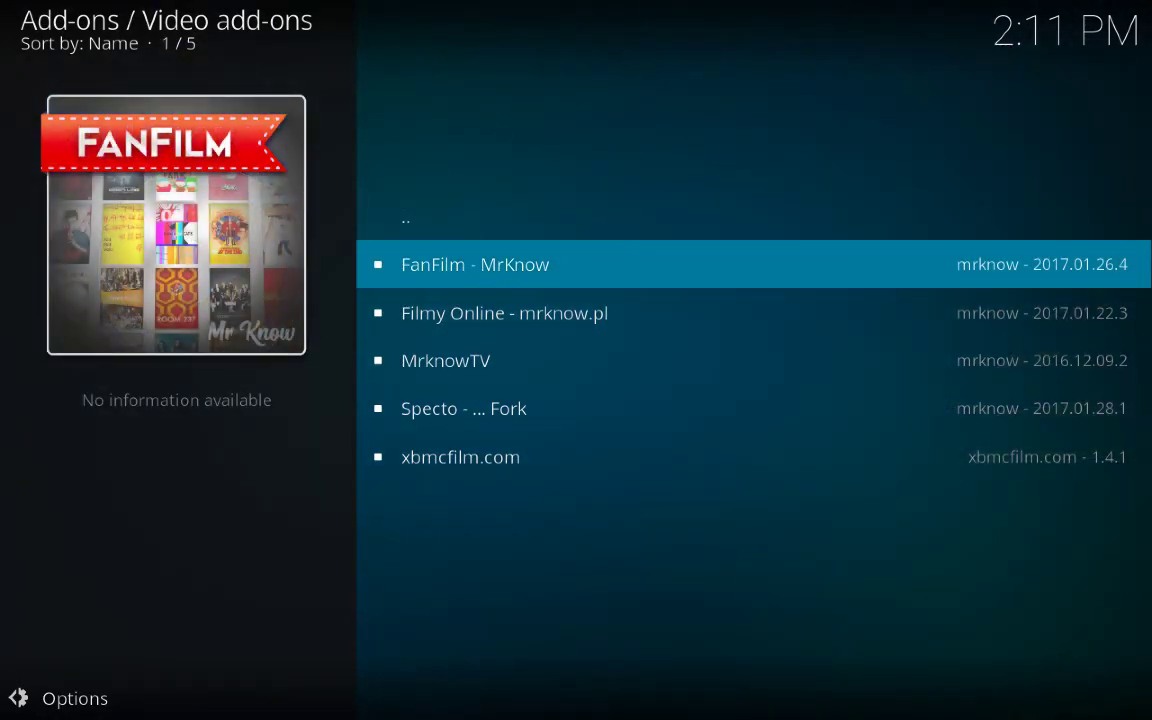
key(Down)
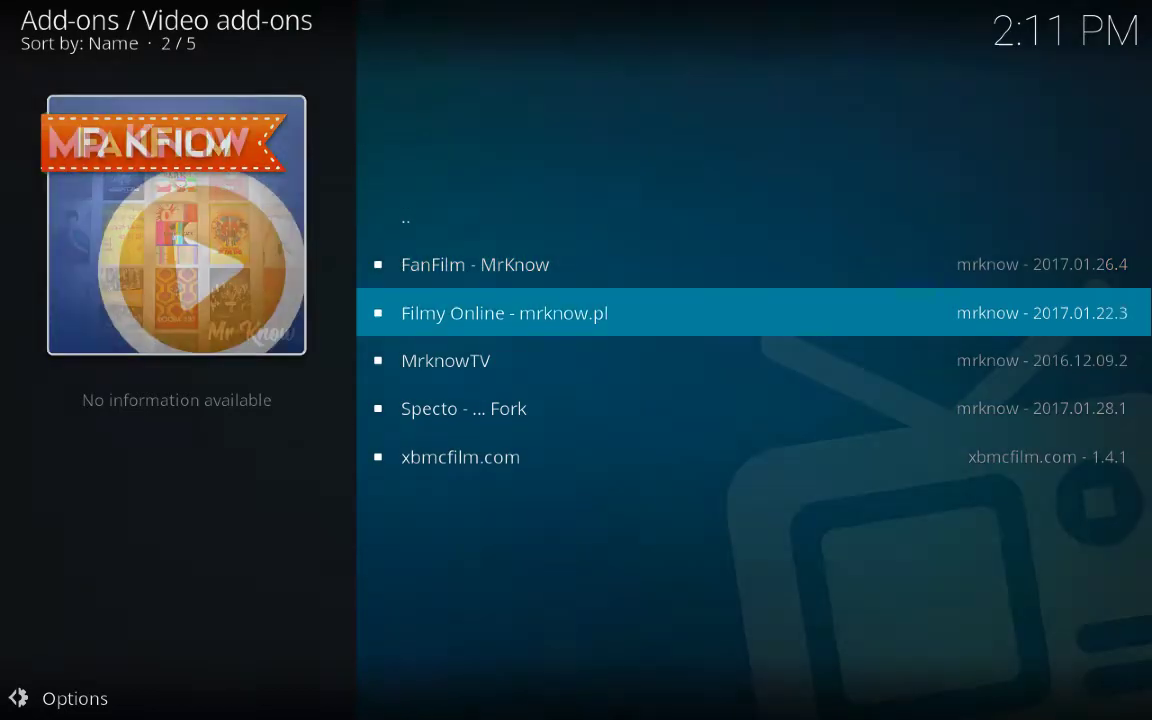
key(Down)
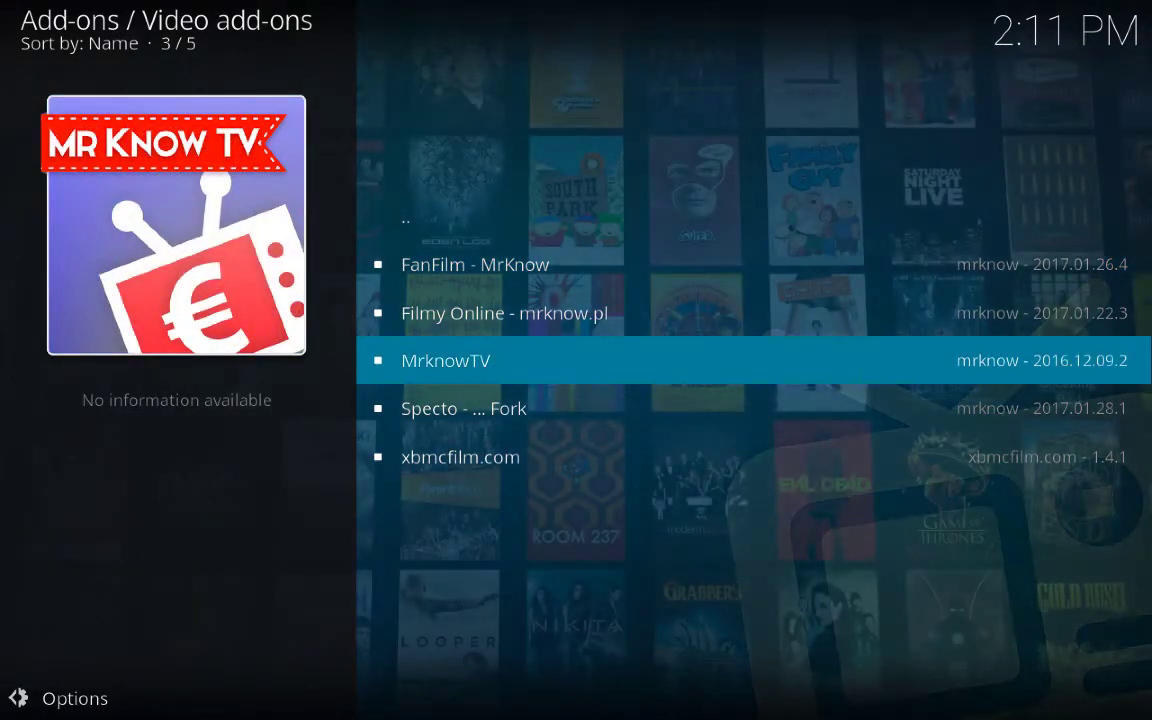
key(Down)
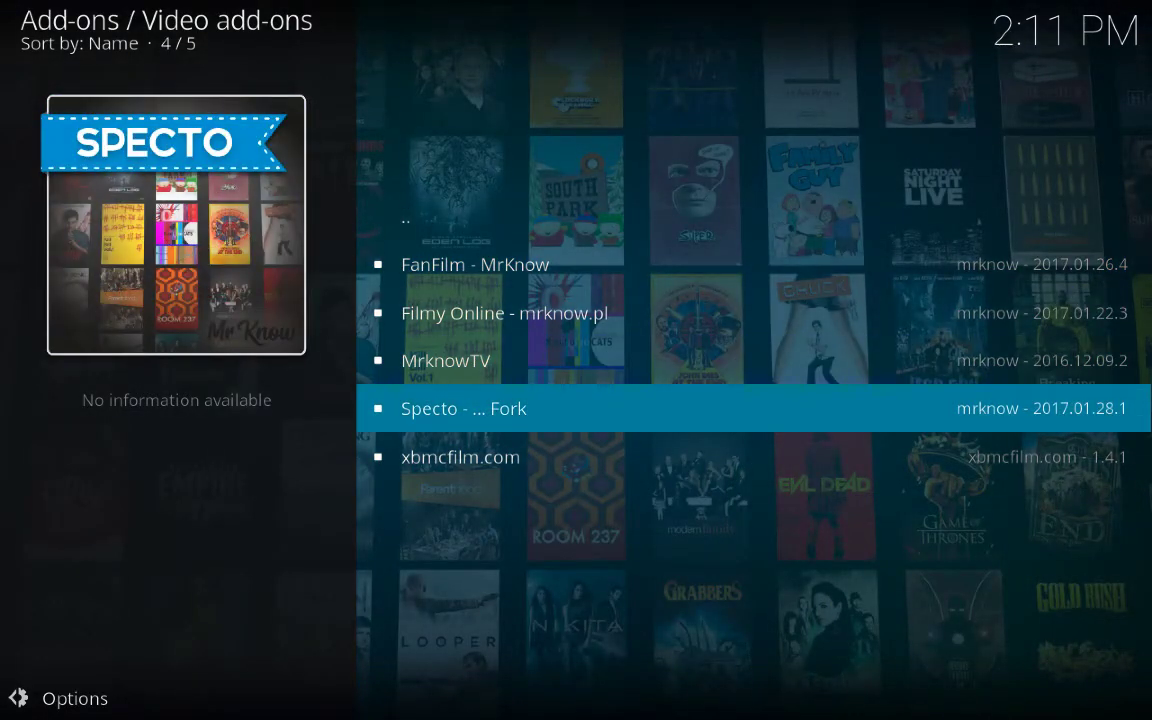
key(Return)
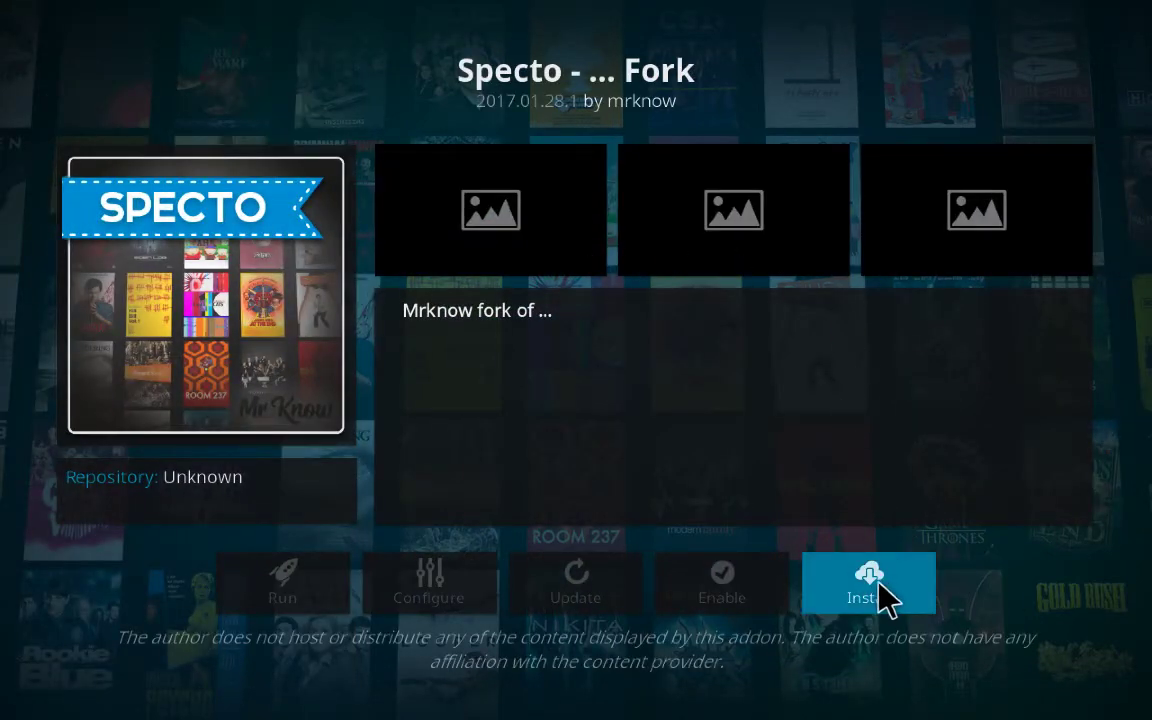
click(882, 596)
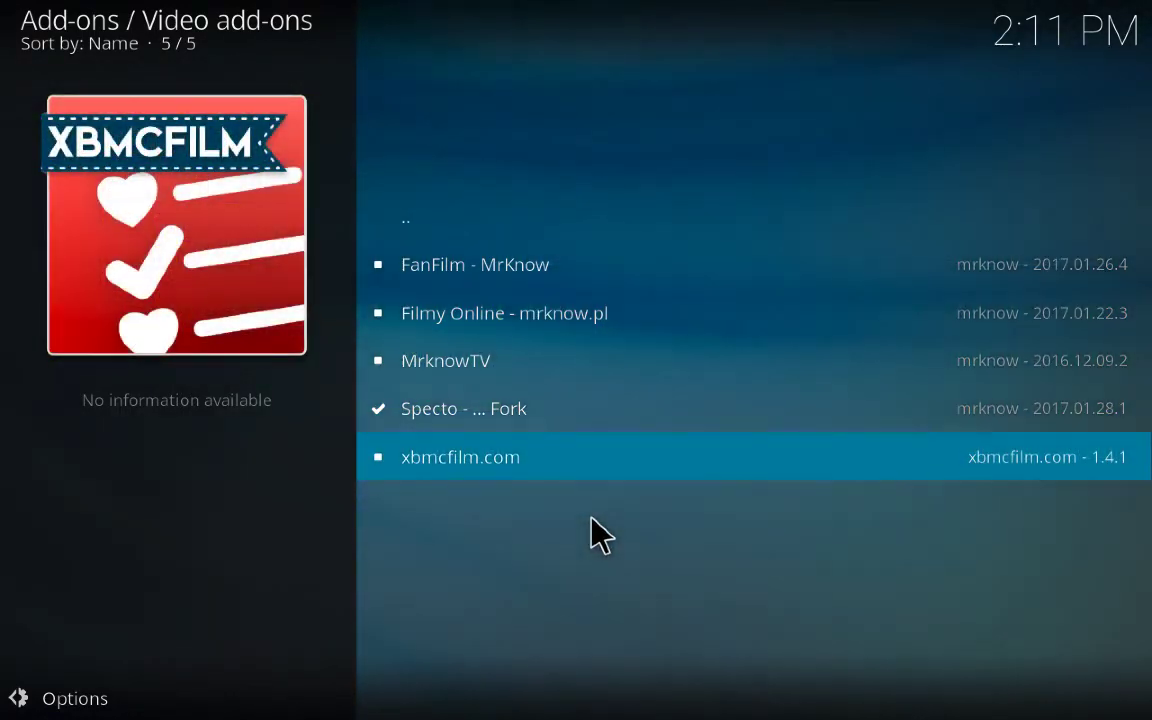
key(BackSpace)
key(BackSpace)
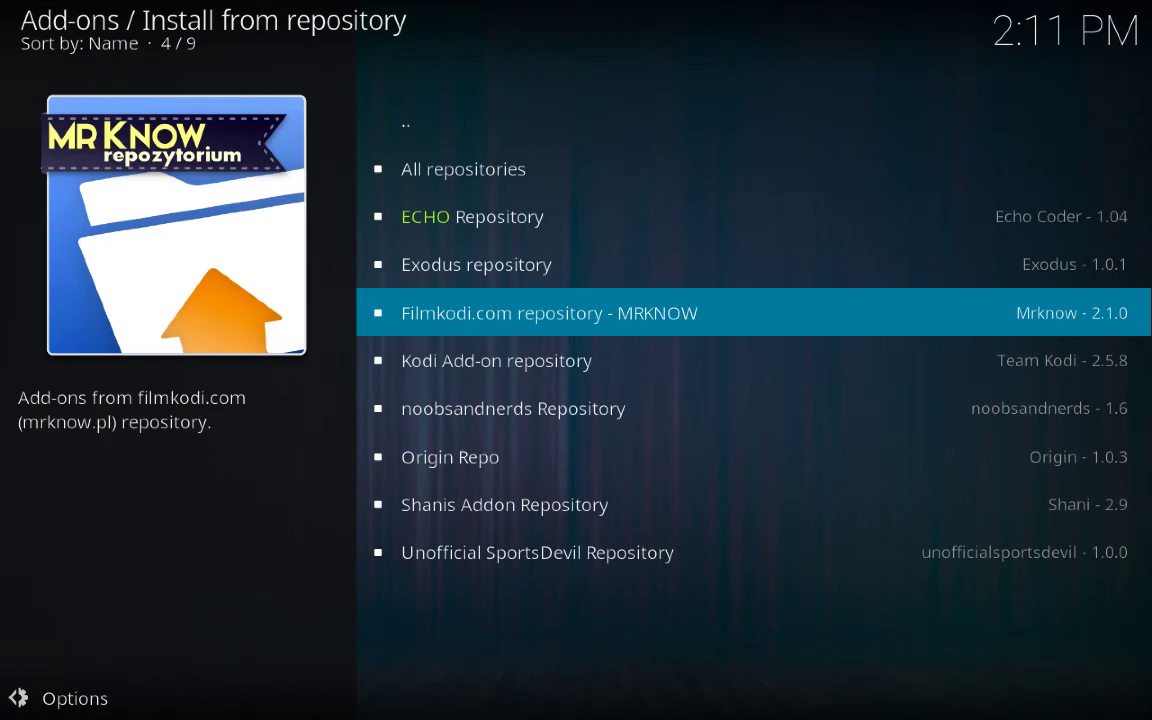
- Open the Subtitles category of the Kodi Add-on repository
key(Down)
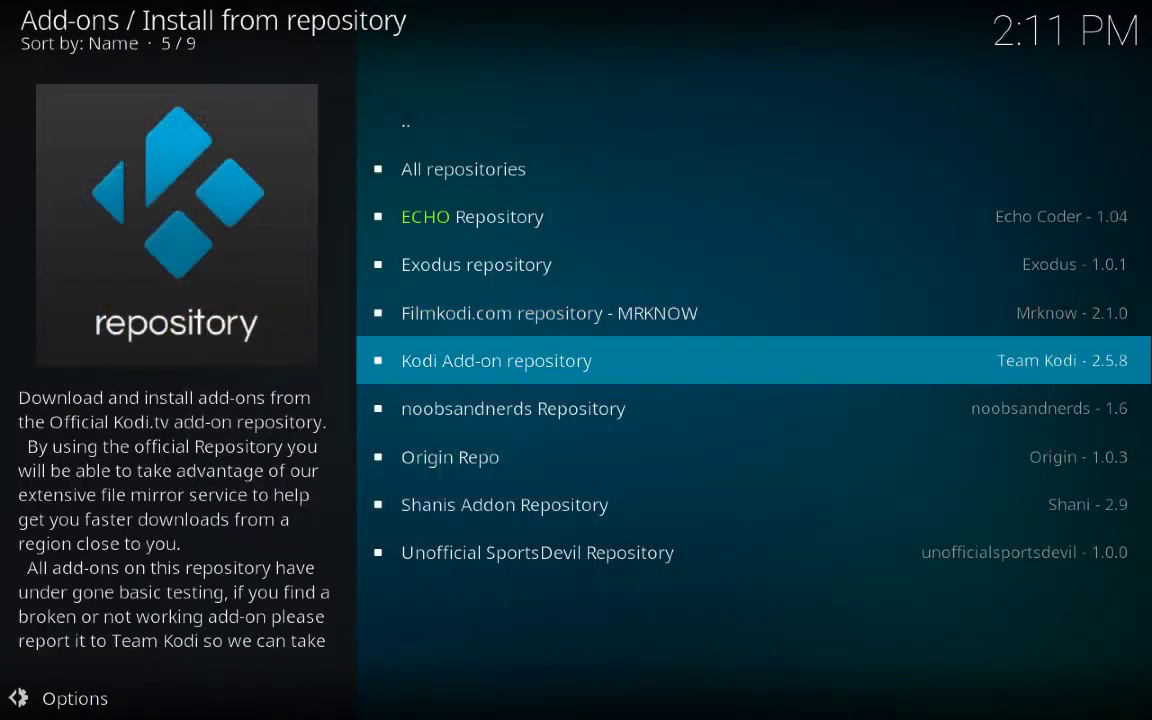
key(Return)
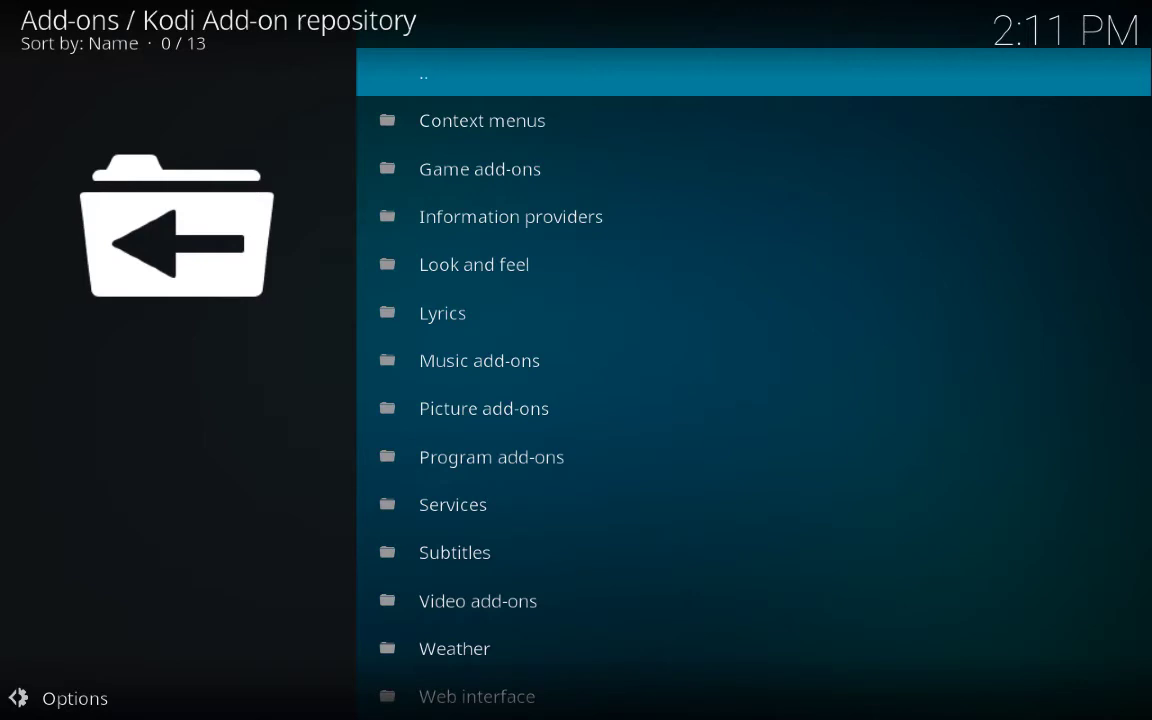
key(Down)
key(Down)
key(Down)
key(Down)
key(Down)
key(Down)
key(Down)
key(Down)
key(Down)
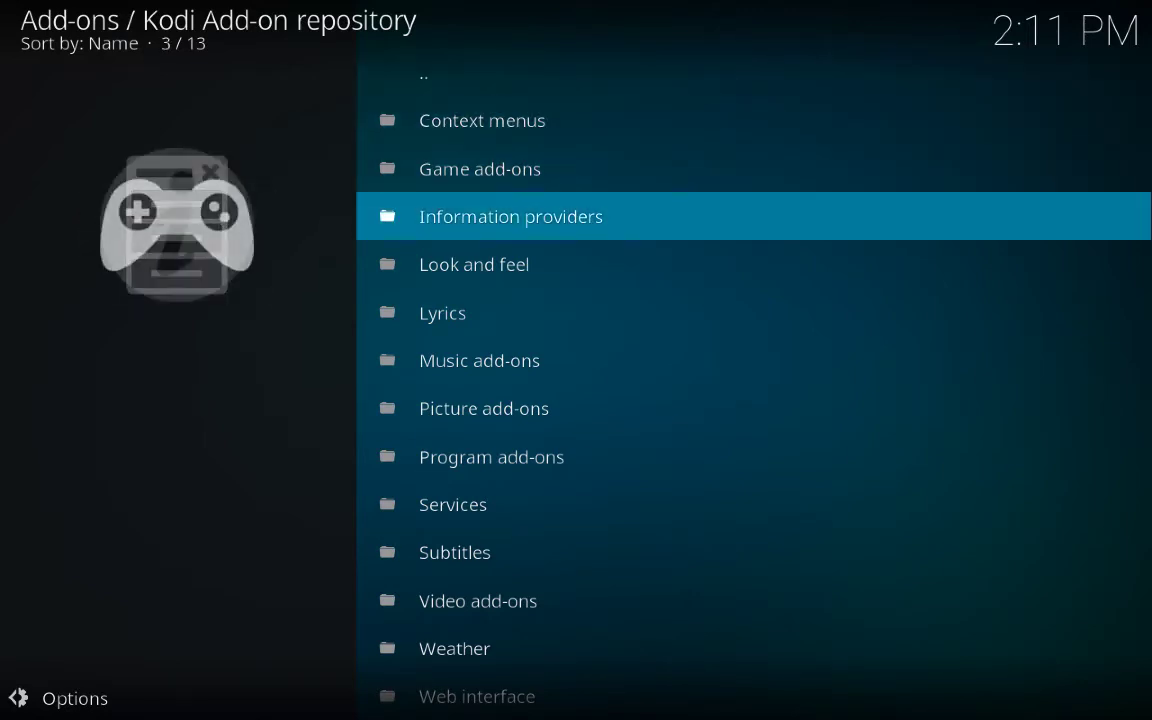
key(Down)
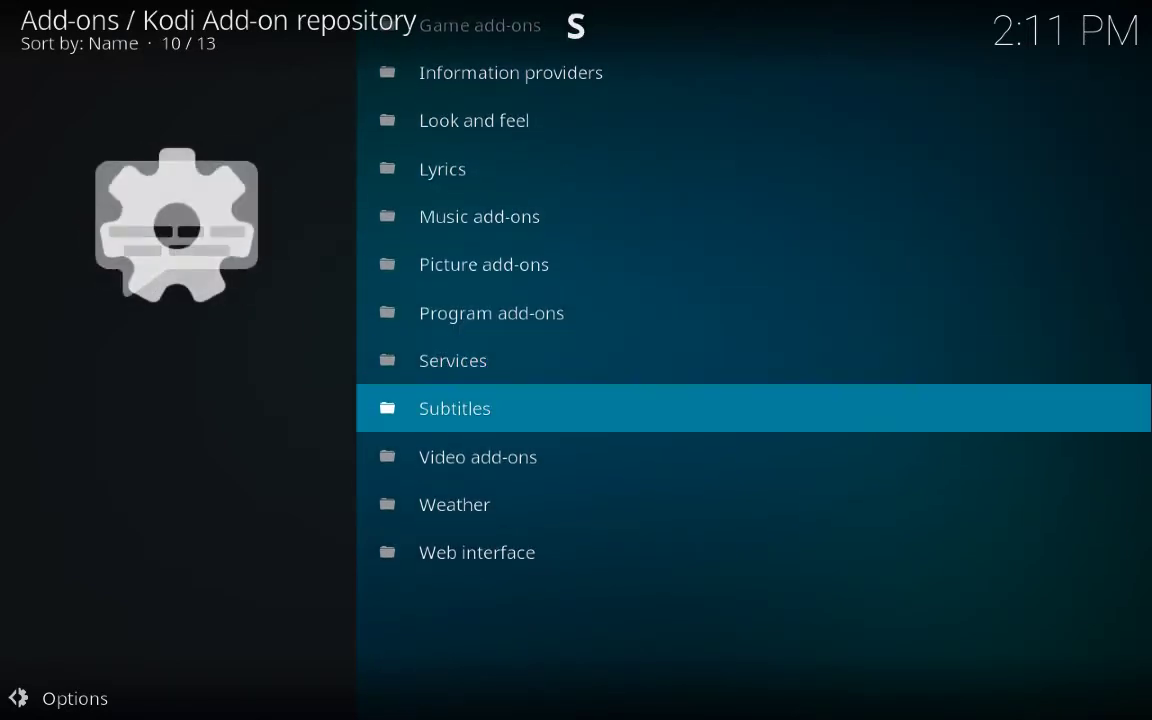
key(Return)
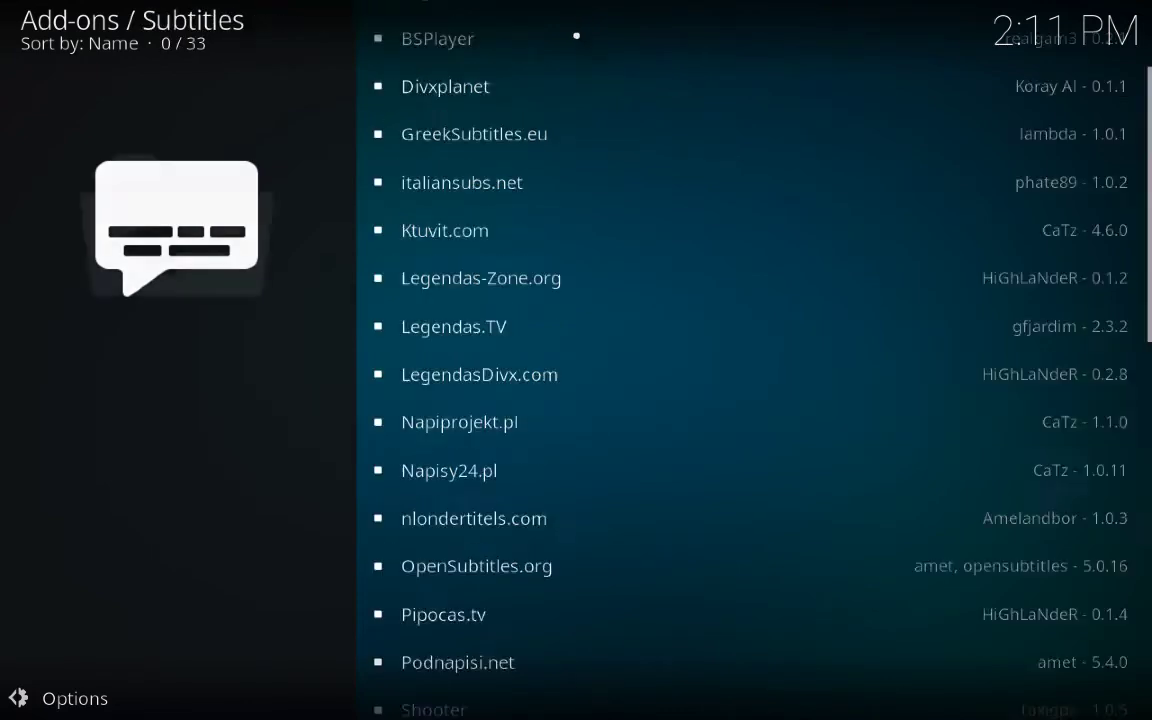
- Install the OpenSubtitles.org subtitle add-on and back out of the subtitles list
key(Down)
key(Down)
key(Down)
key(Down)
key(Down)
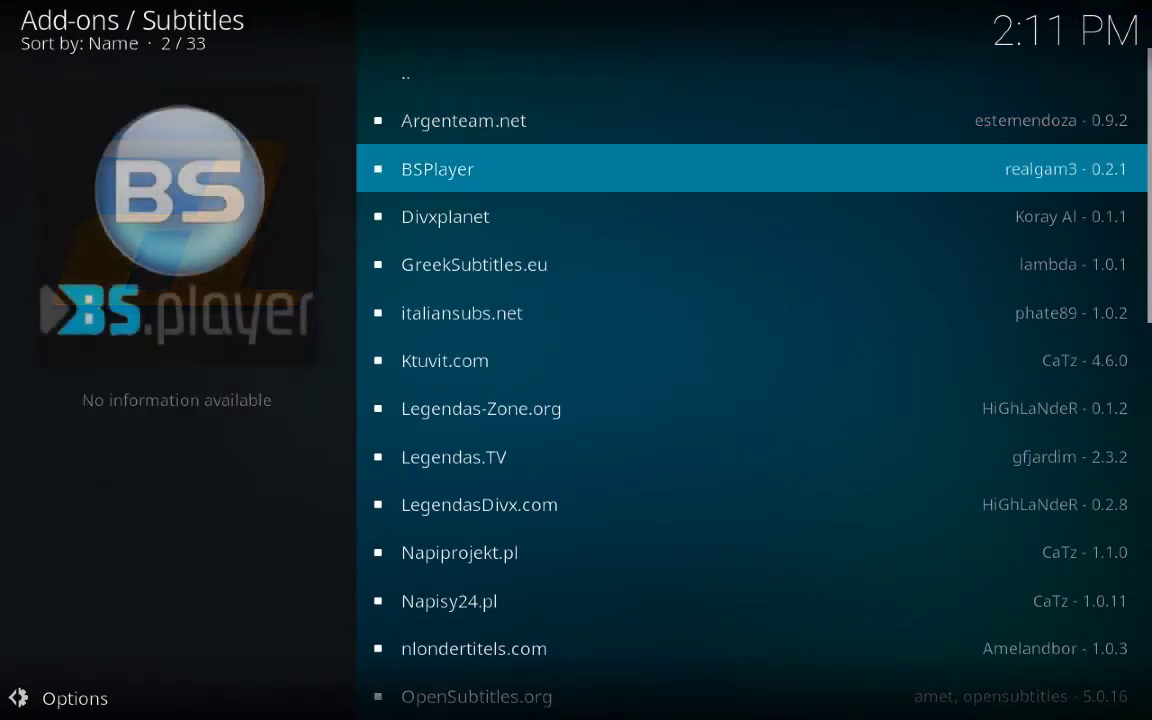
key(Down)
key(Down)
key(Down)
key(Down)
key(Down)
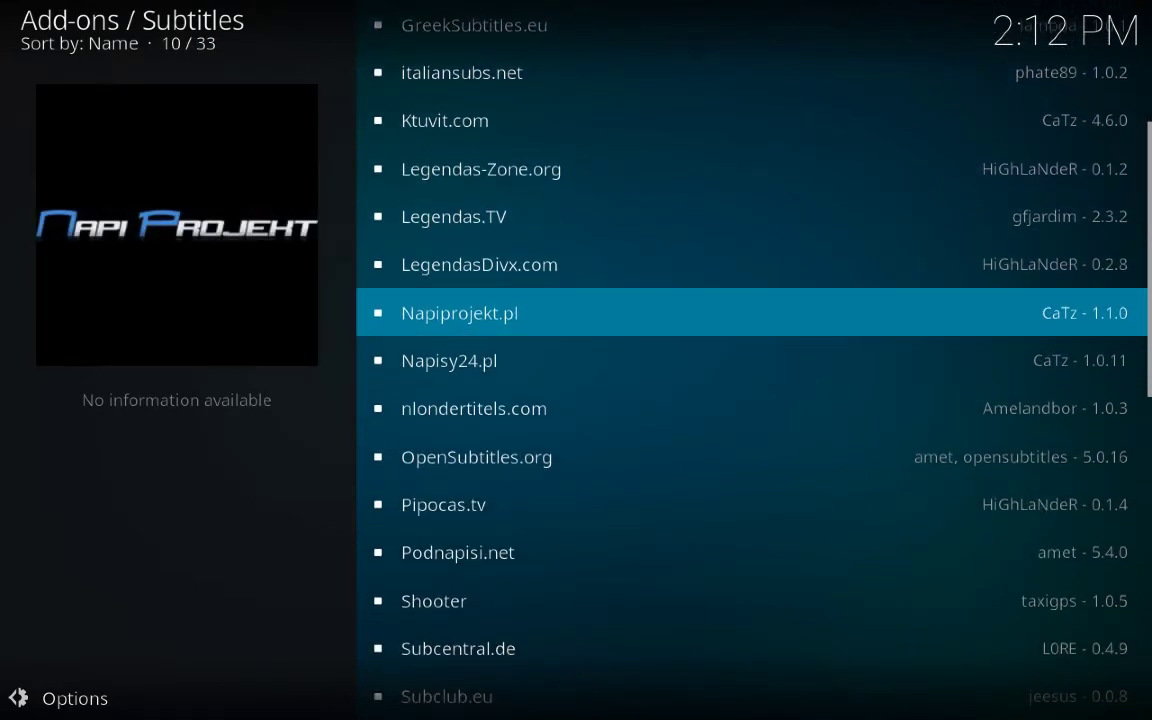
key(Down)
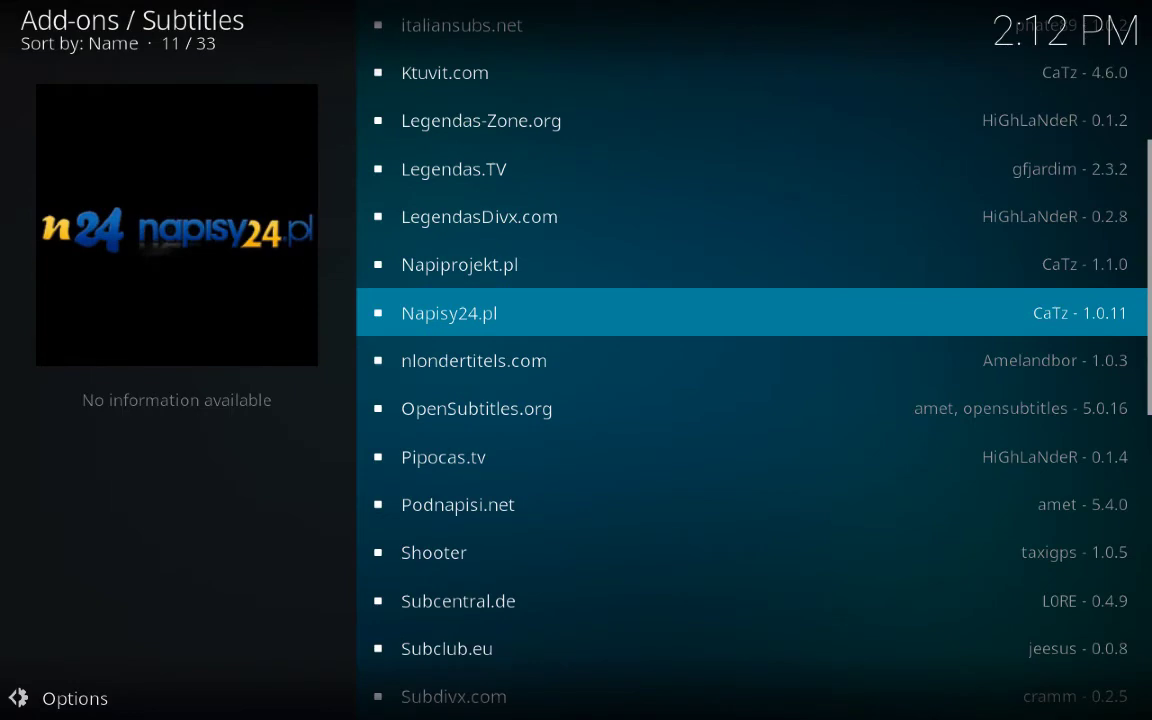
key(Down)
key(Down)
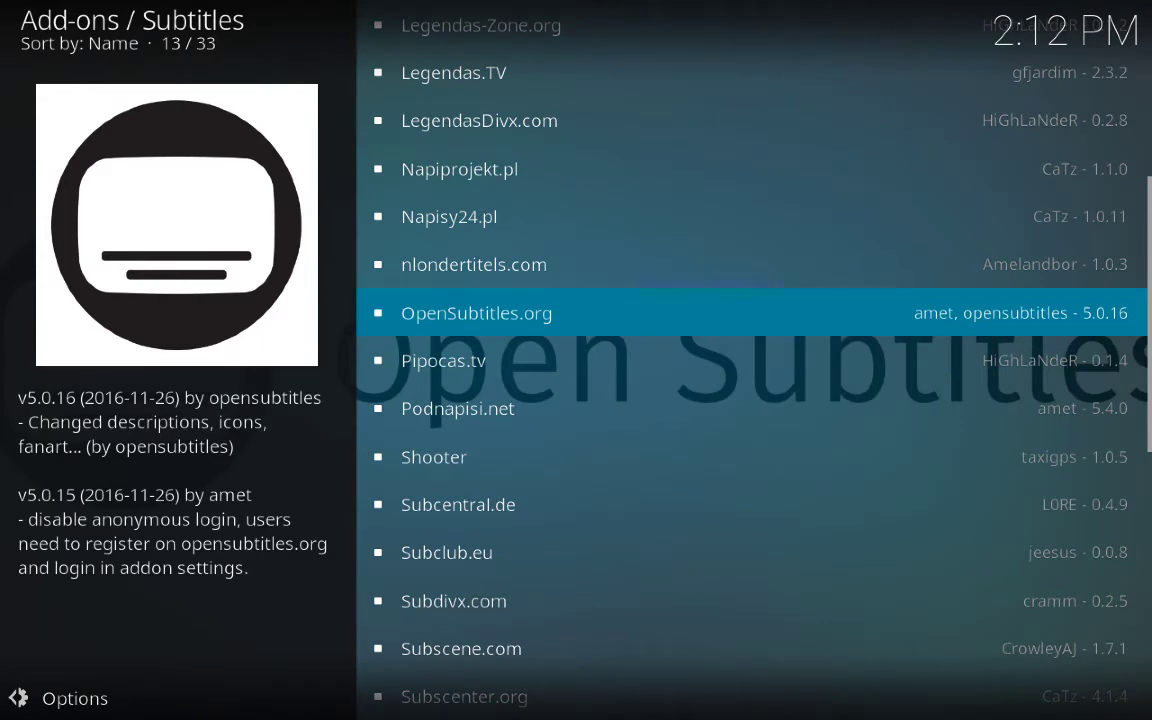
key(Return)
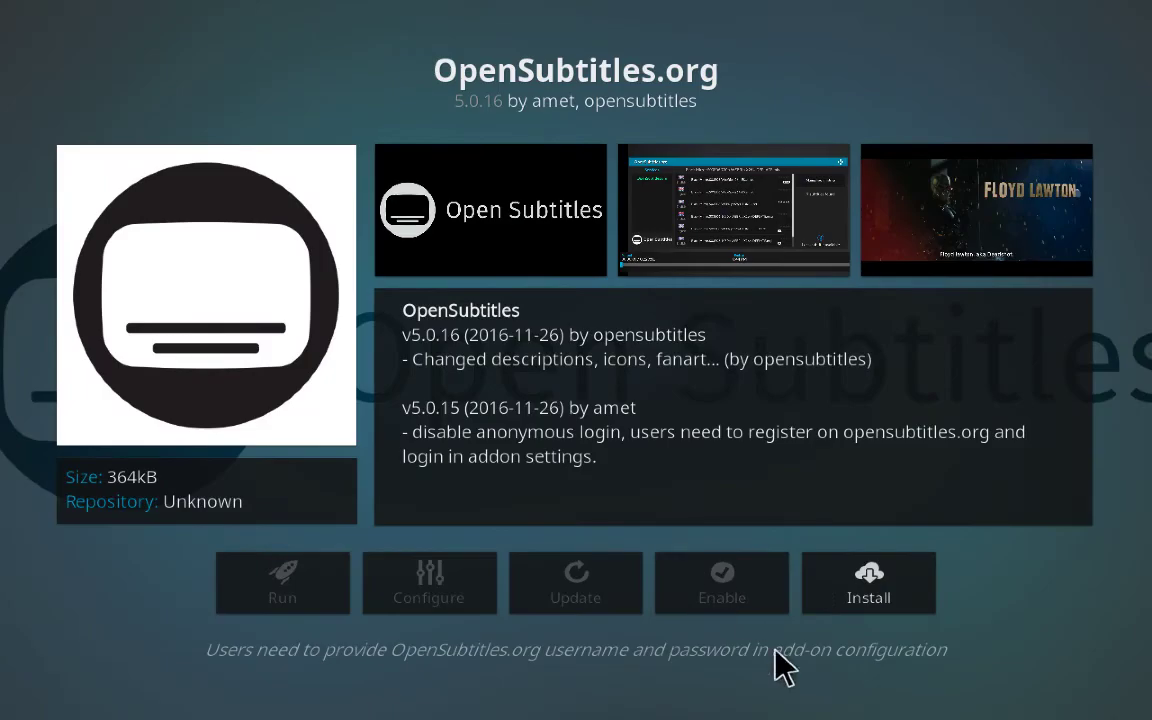
click(867, 606)
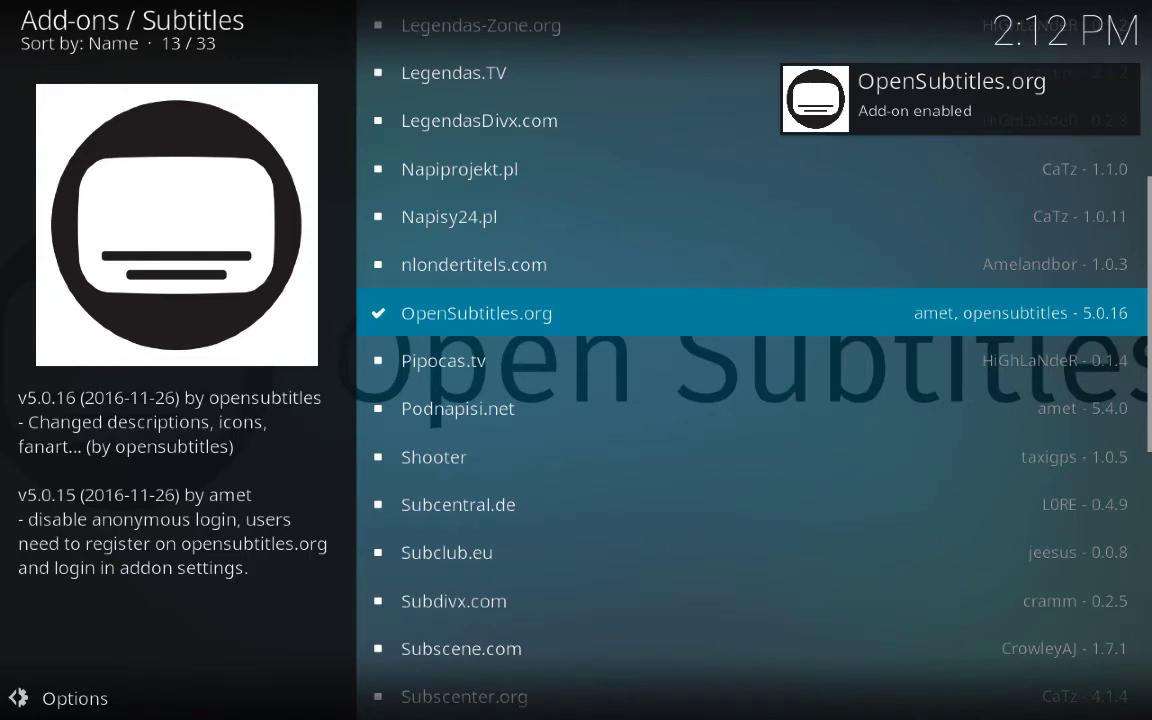
key(BackSpace)
key(BackSpace)
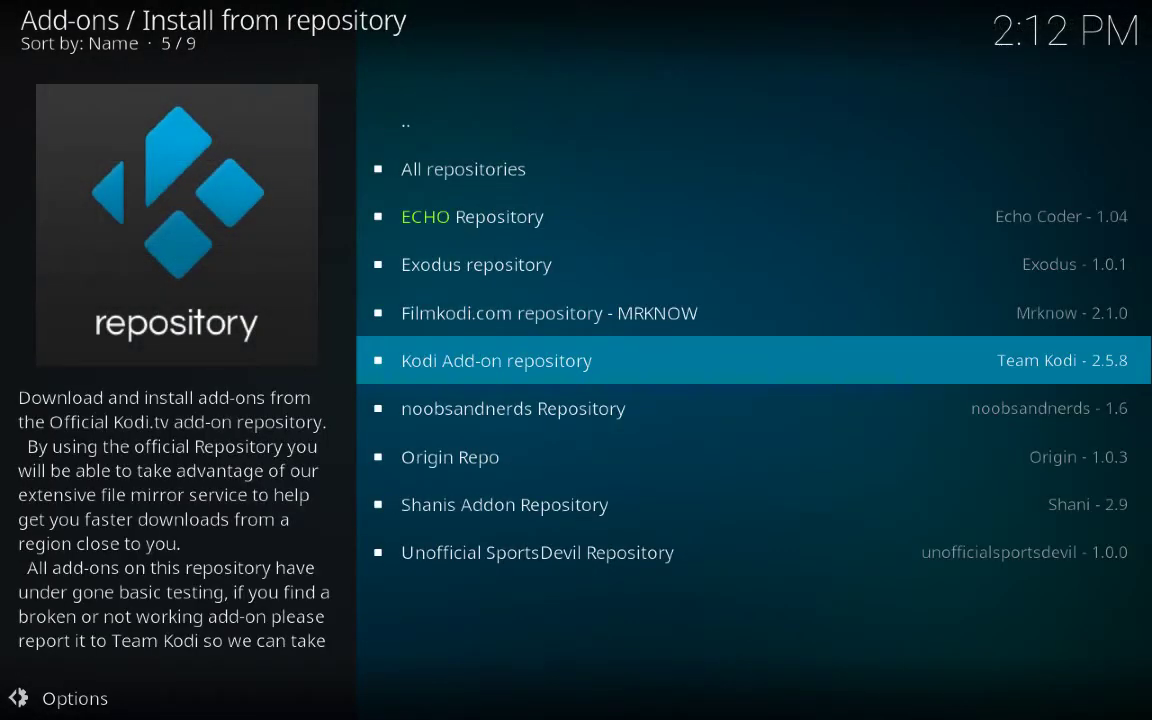
- Install the Zen 1.7.1 video add-on from the noobsandnerds Repository's Video add-ons, then back out
key(Down)
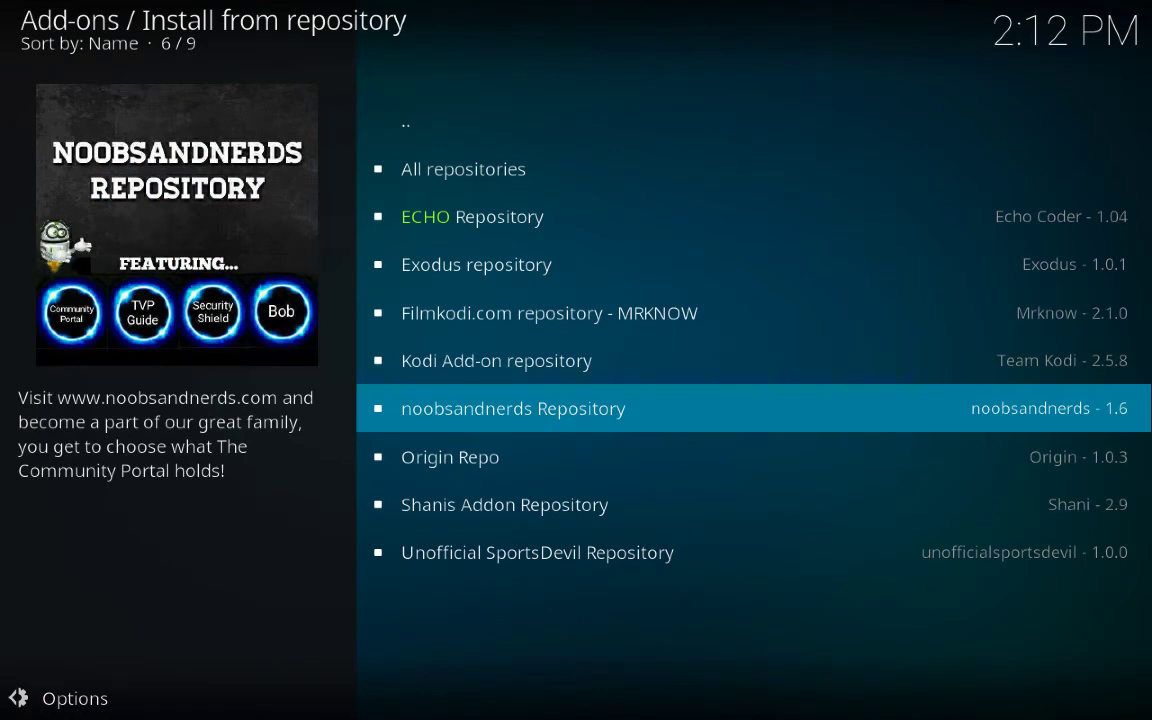
key(Return)
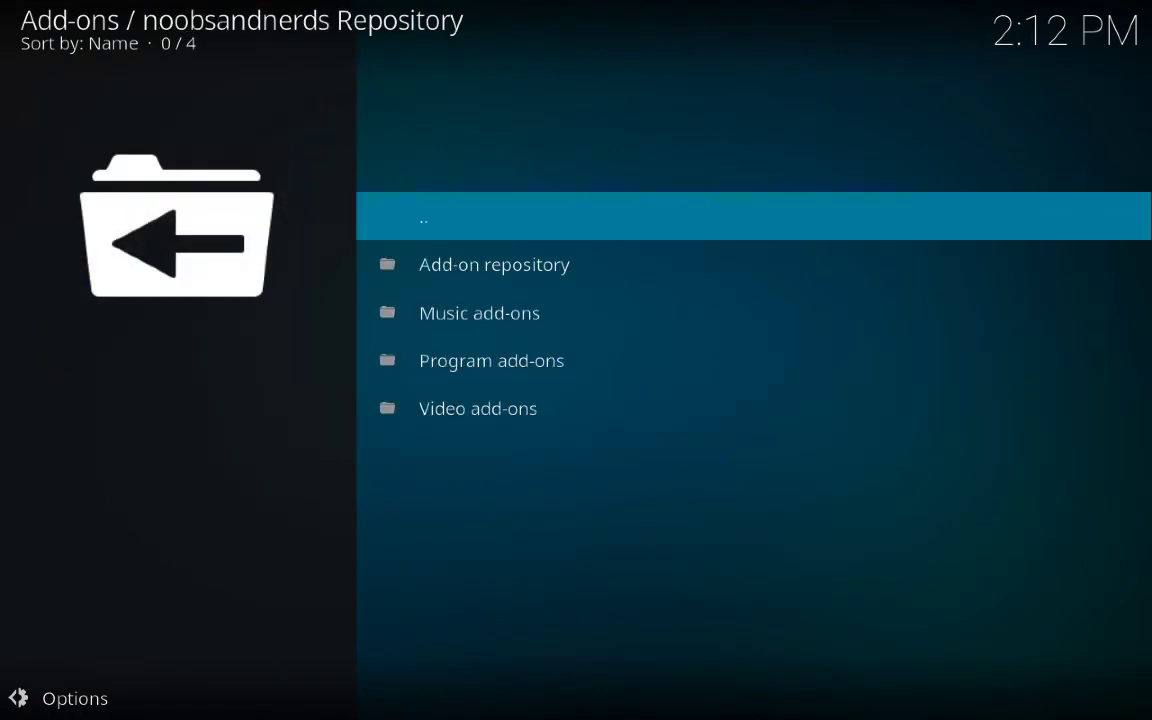
key(Down)
key(Down)
key(Down)
key(Down)
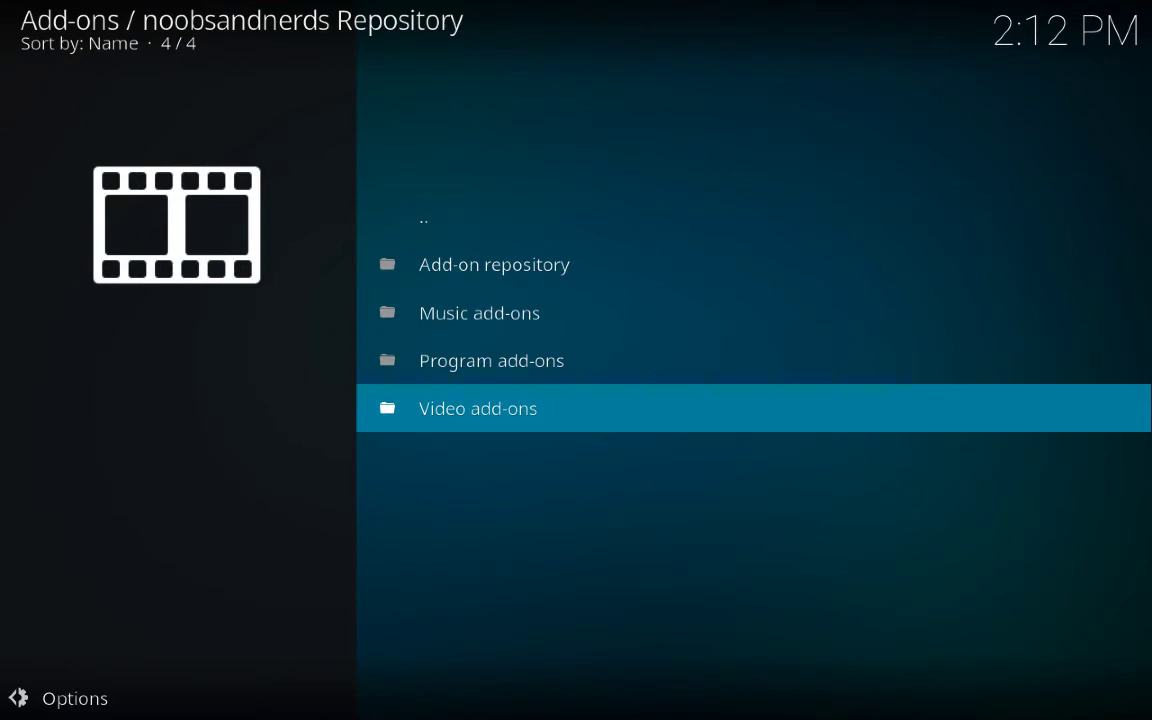
key(Return)
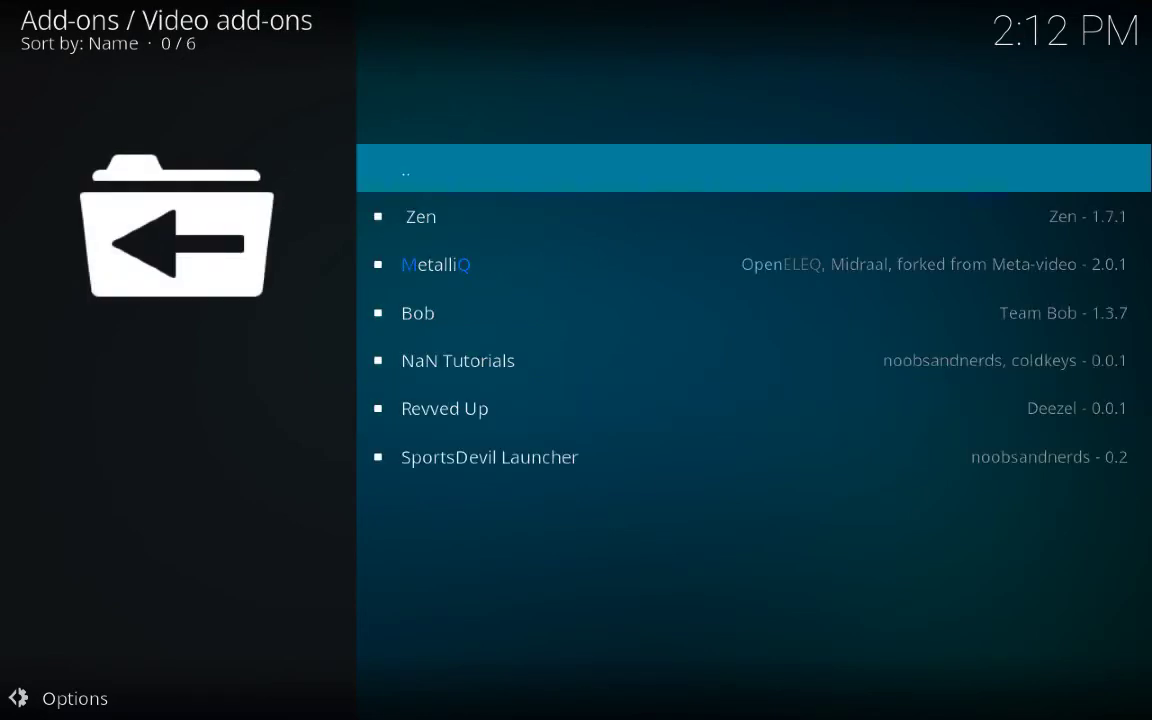
key(Up)
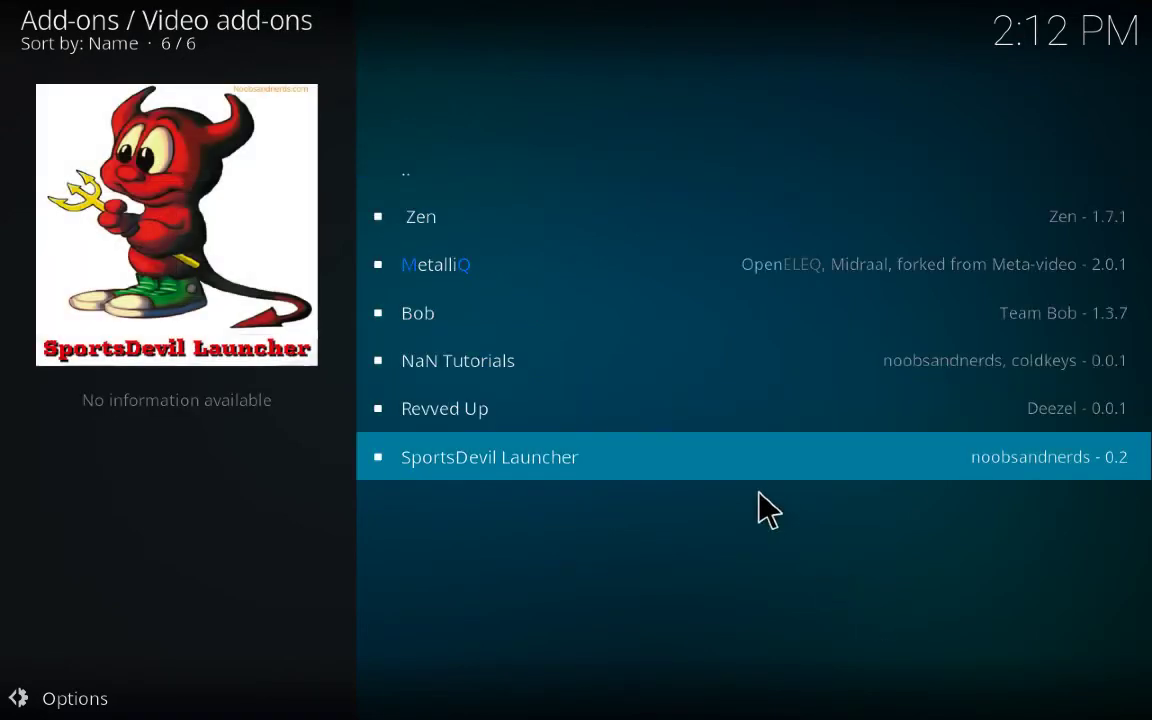
click(480, 230)
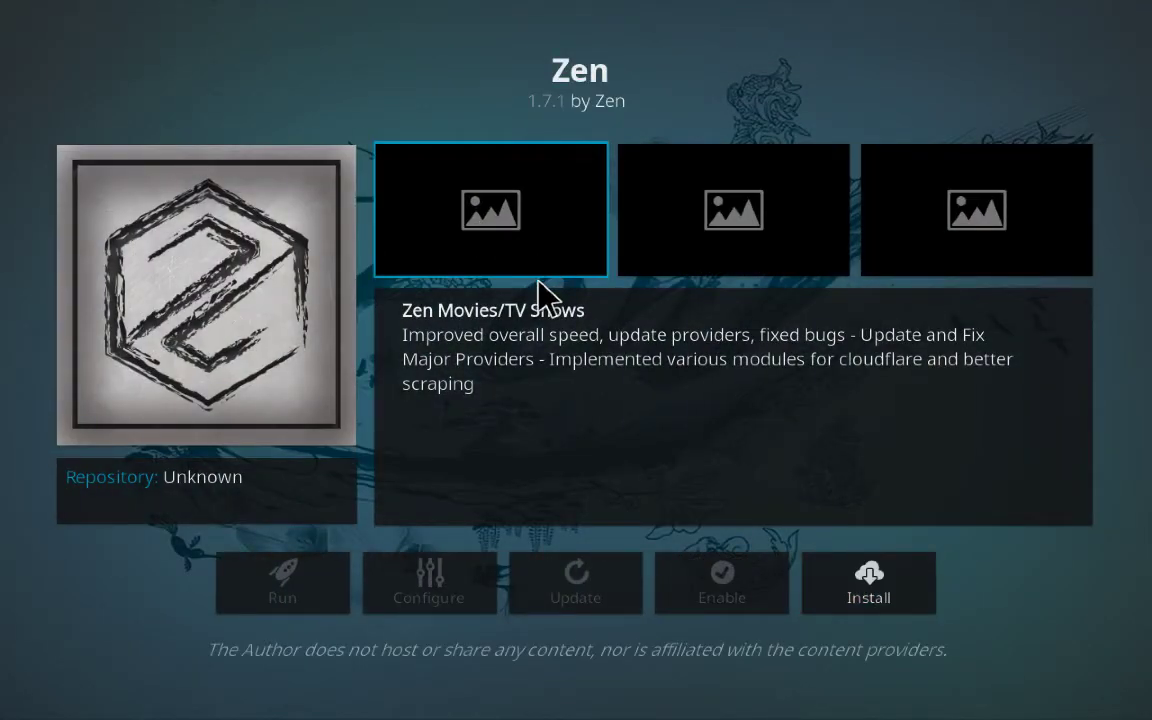
click(839, 591)
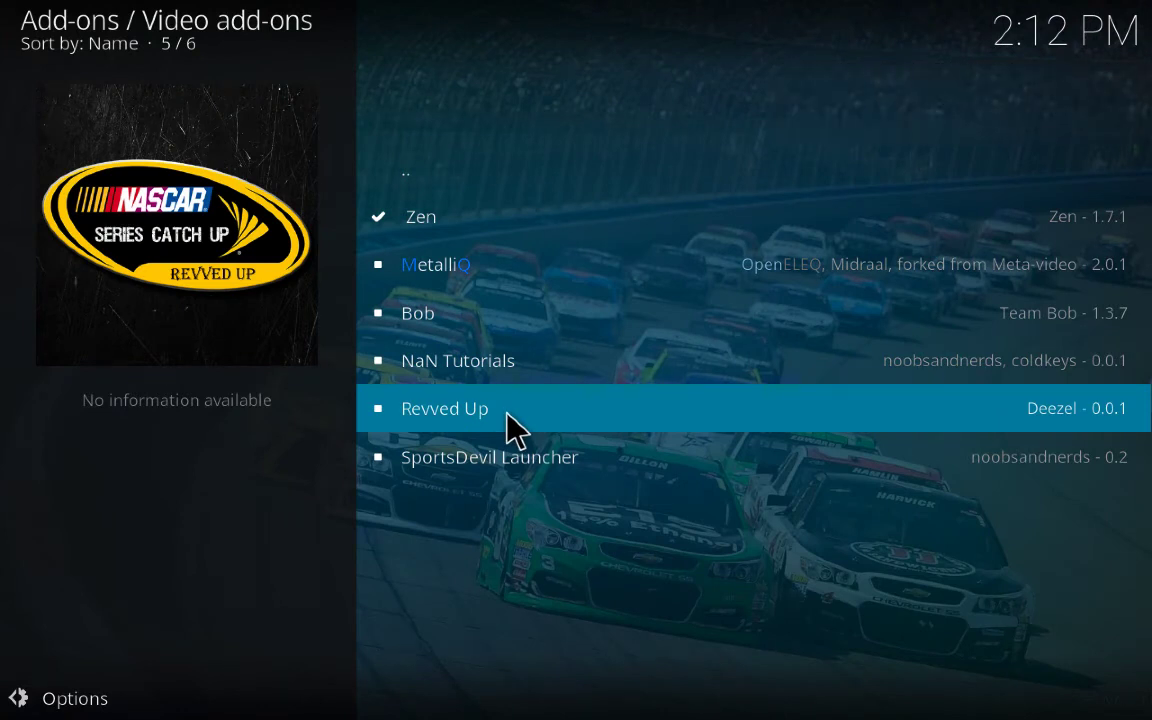
key(BackSpace)
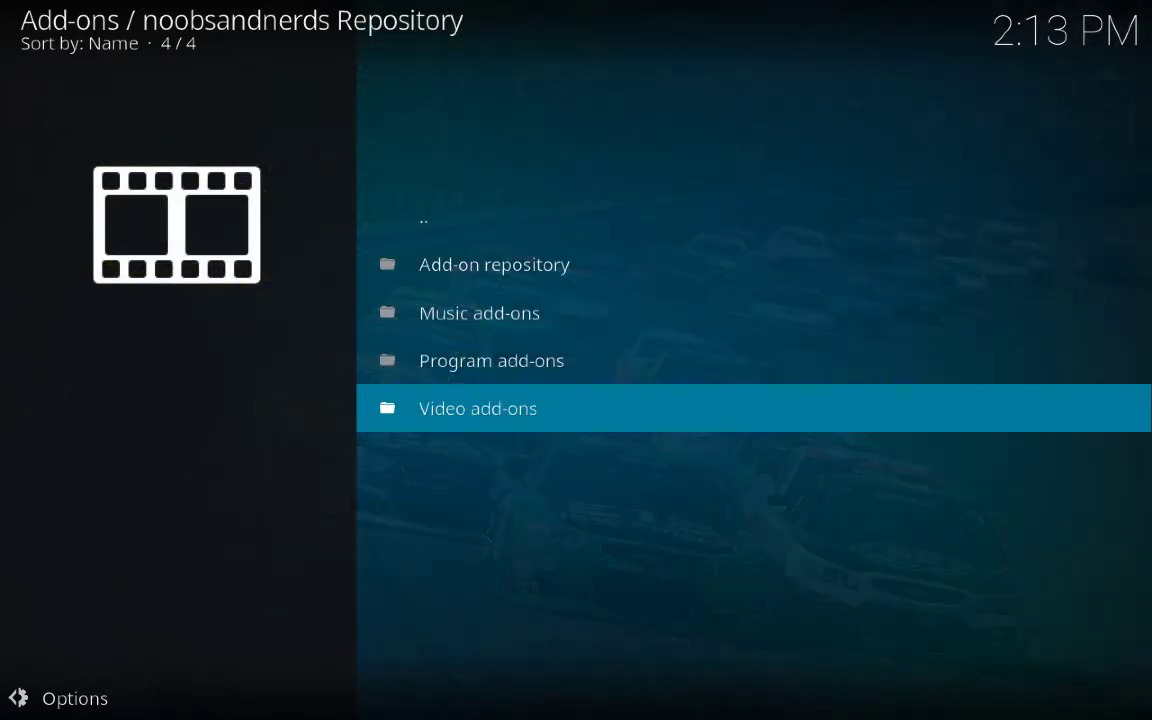
- Install Sanctuary 0.5.3 from Origin Repo's Video add-ons, then back out to the repository list
key(BackSpace)
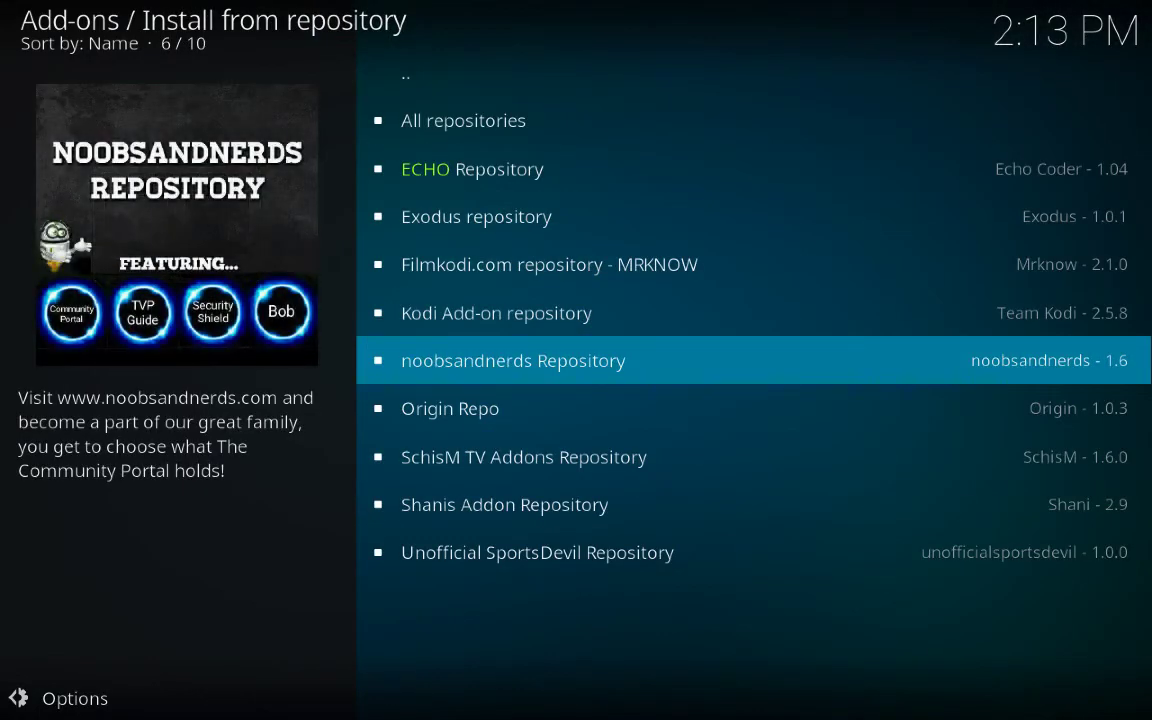
key(Down)
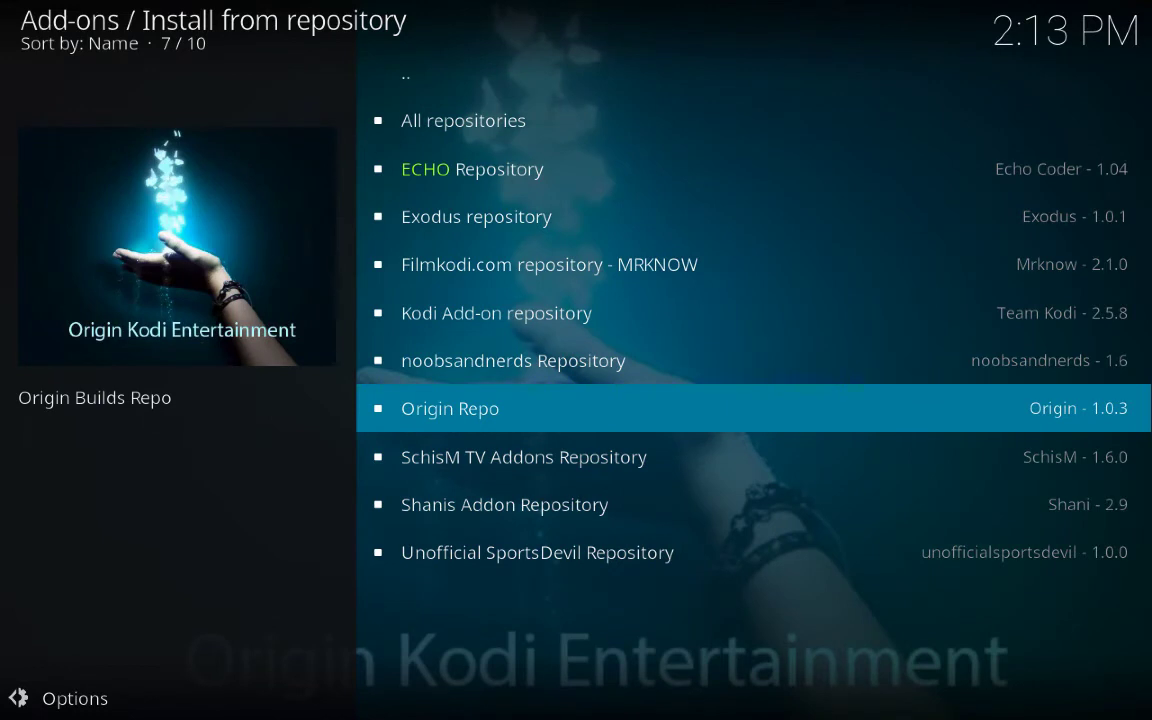
key(Return)
key(Down)
key(Down)
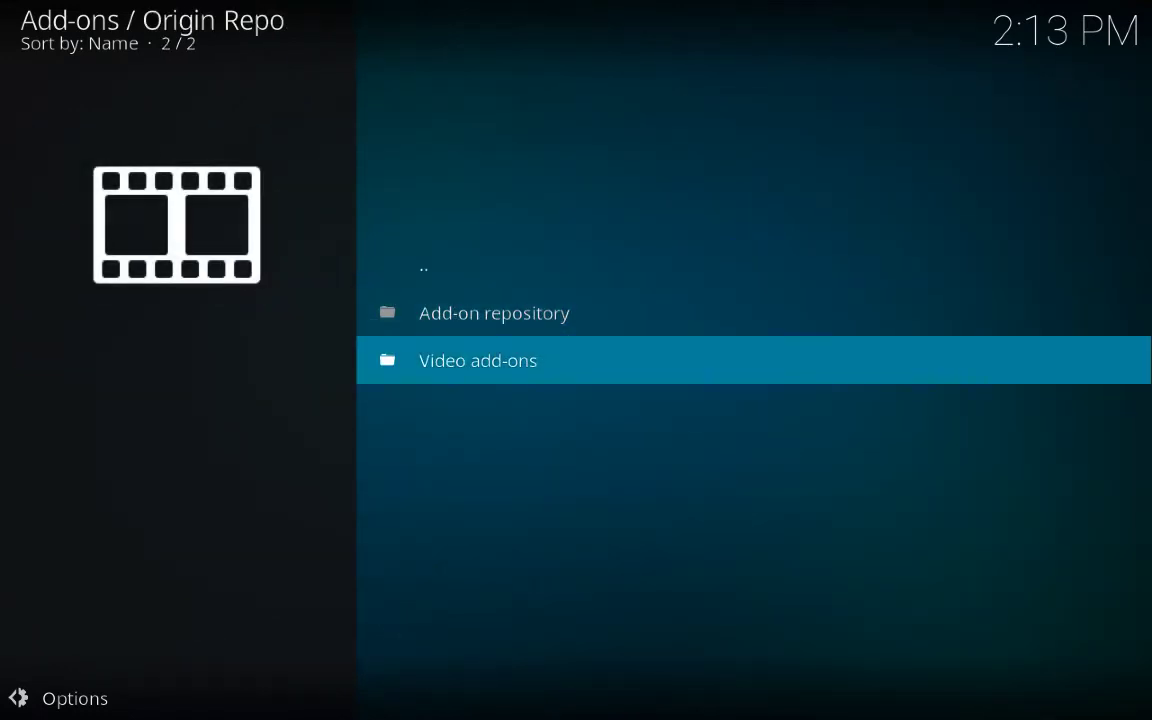
key(Return)
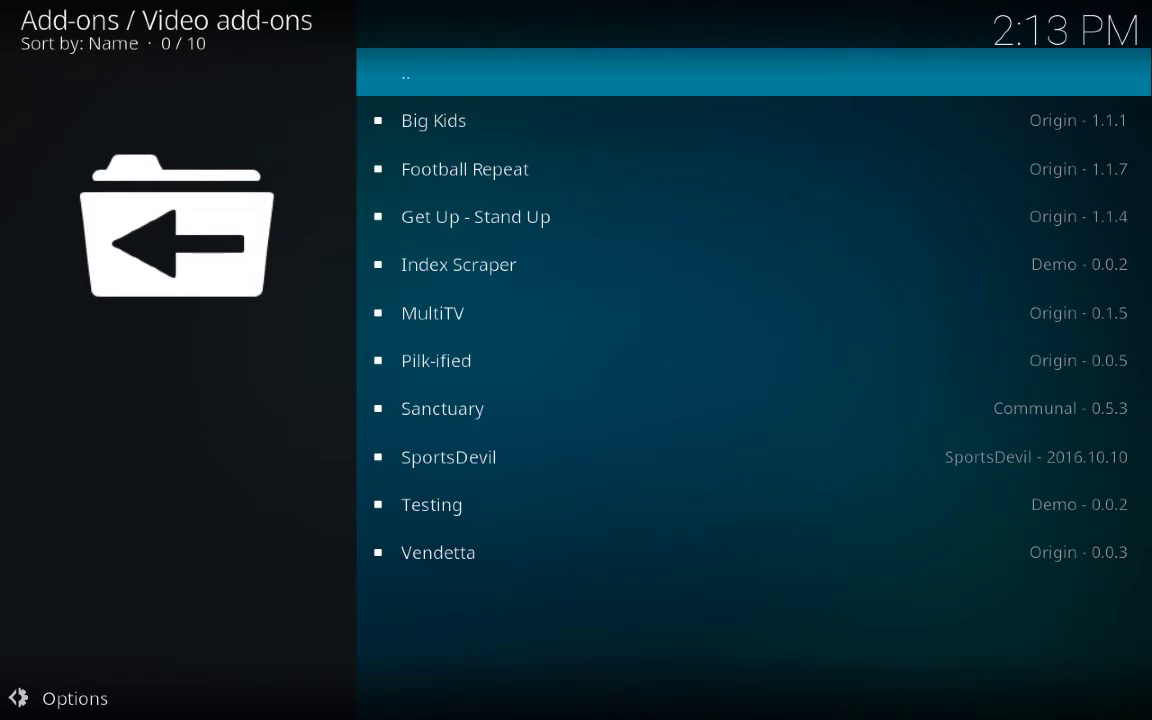
key(Down)
key(Down)
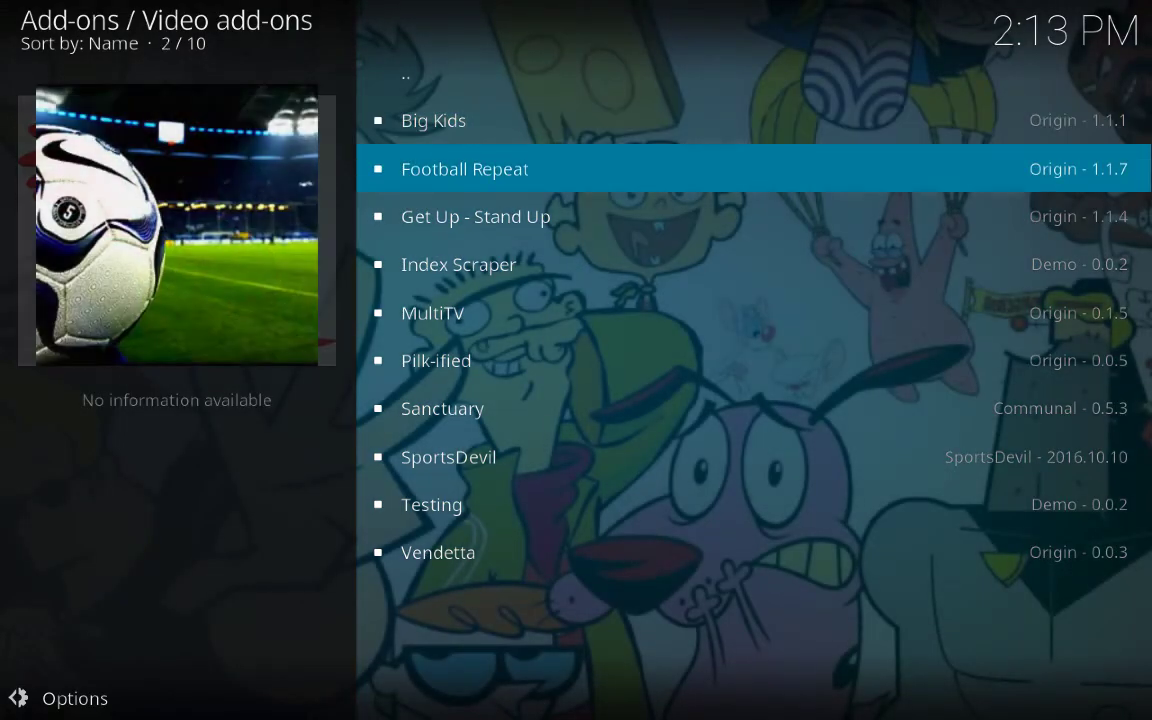
key(Down)
key(Down)
key(Down)
key(Down)
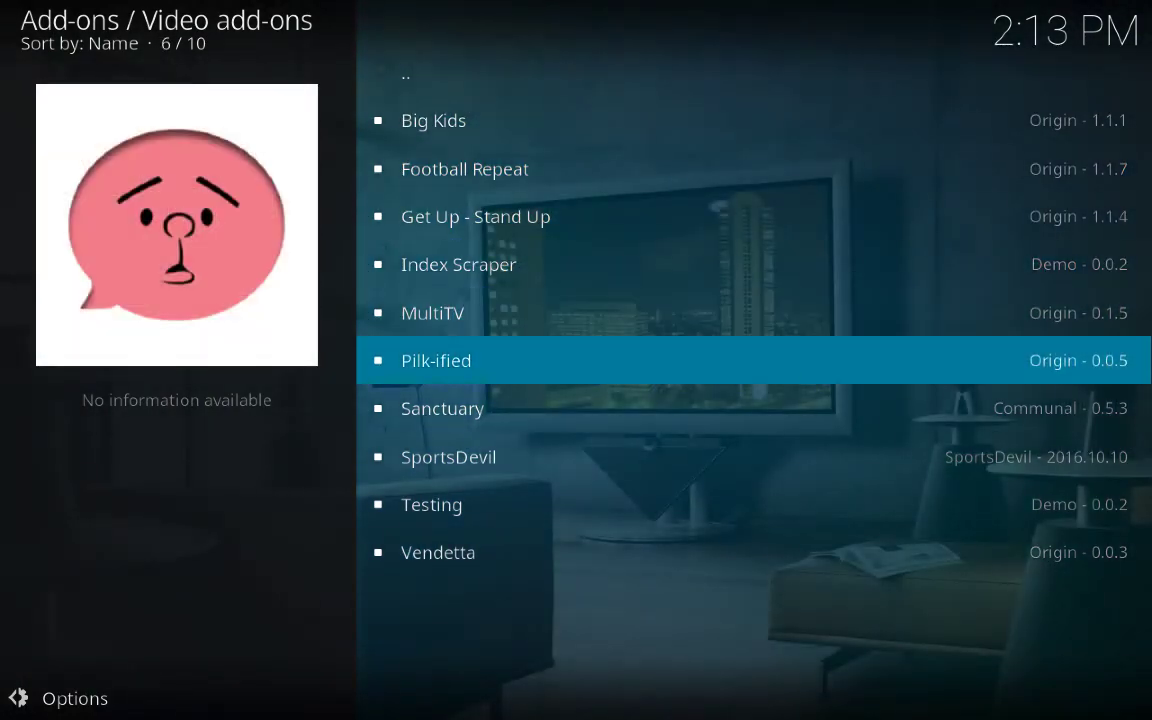
key(Down)
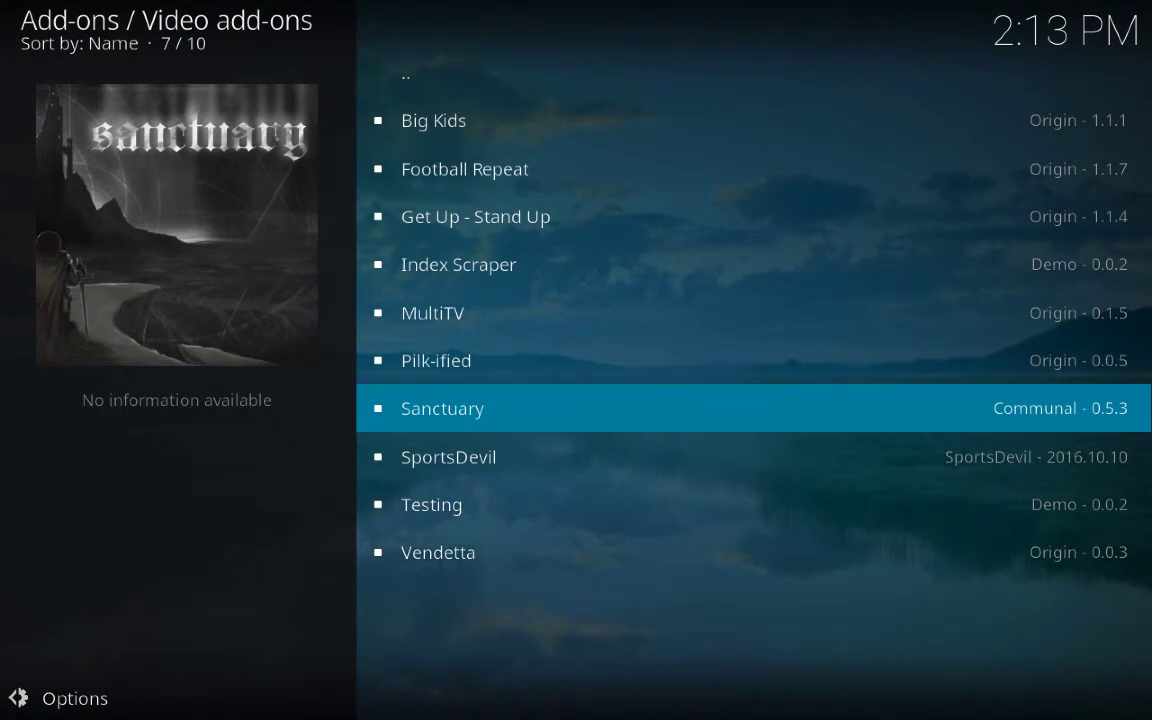
key(Return)
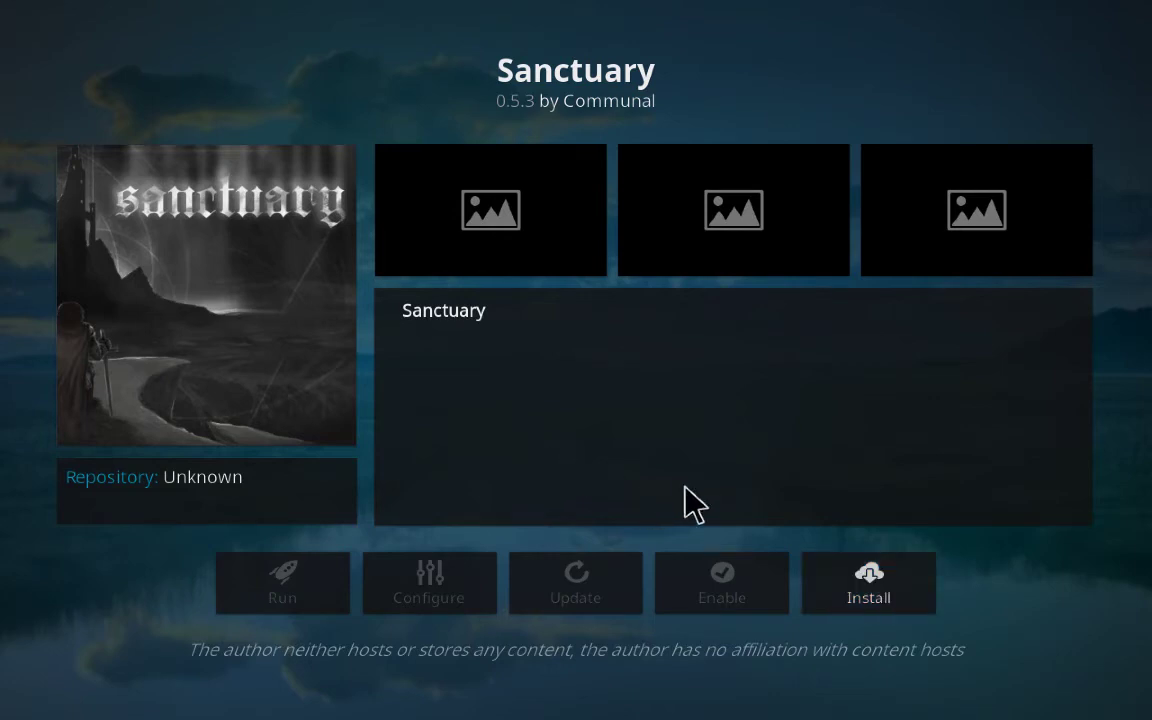
click(872, 592)
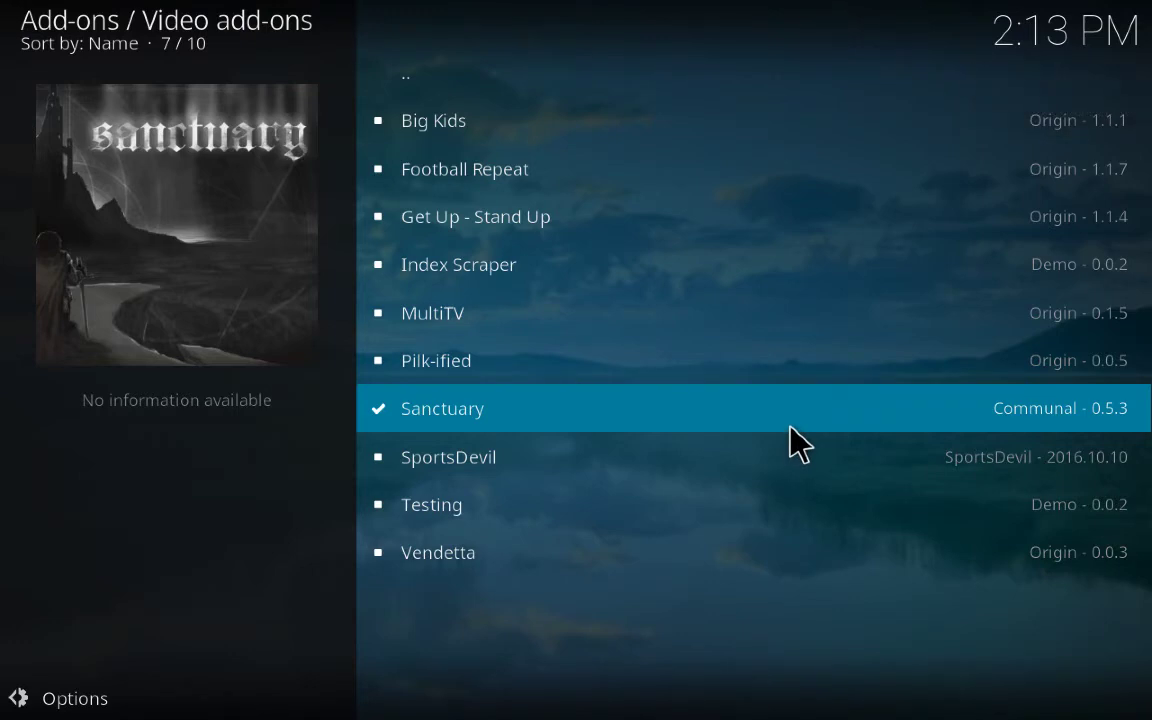
key(BackSpace)
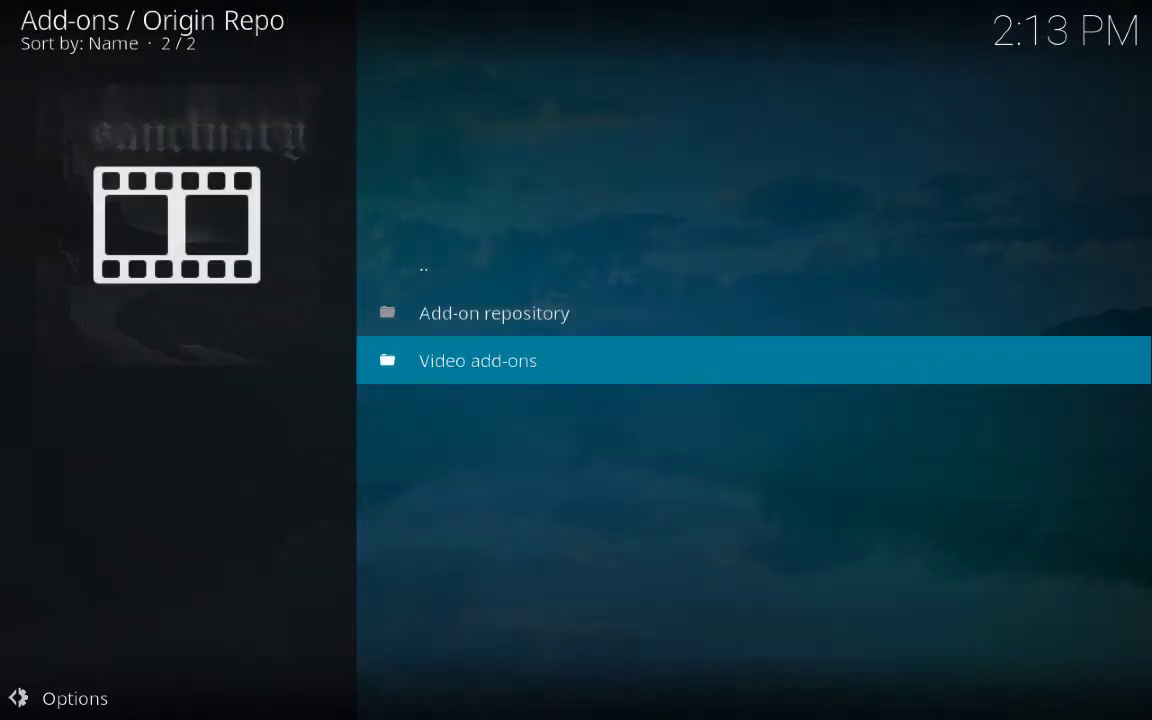
key(BackSpace)
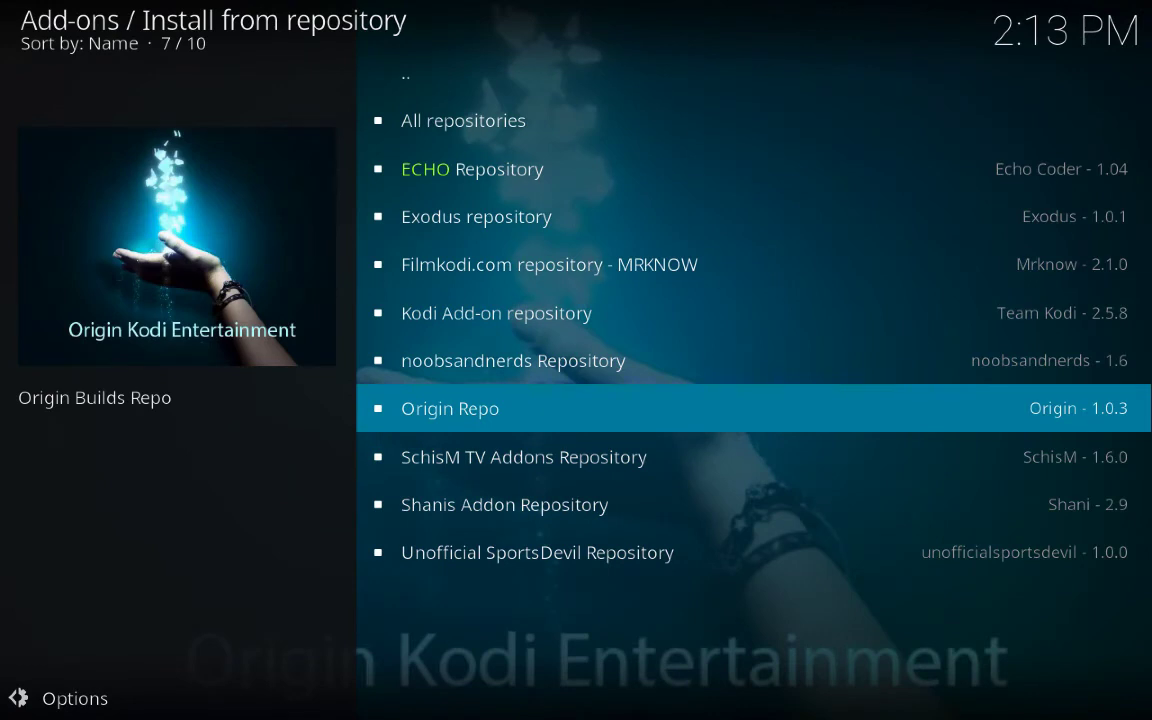
key(Down)
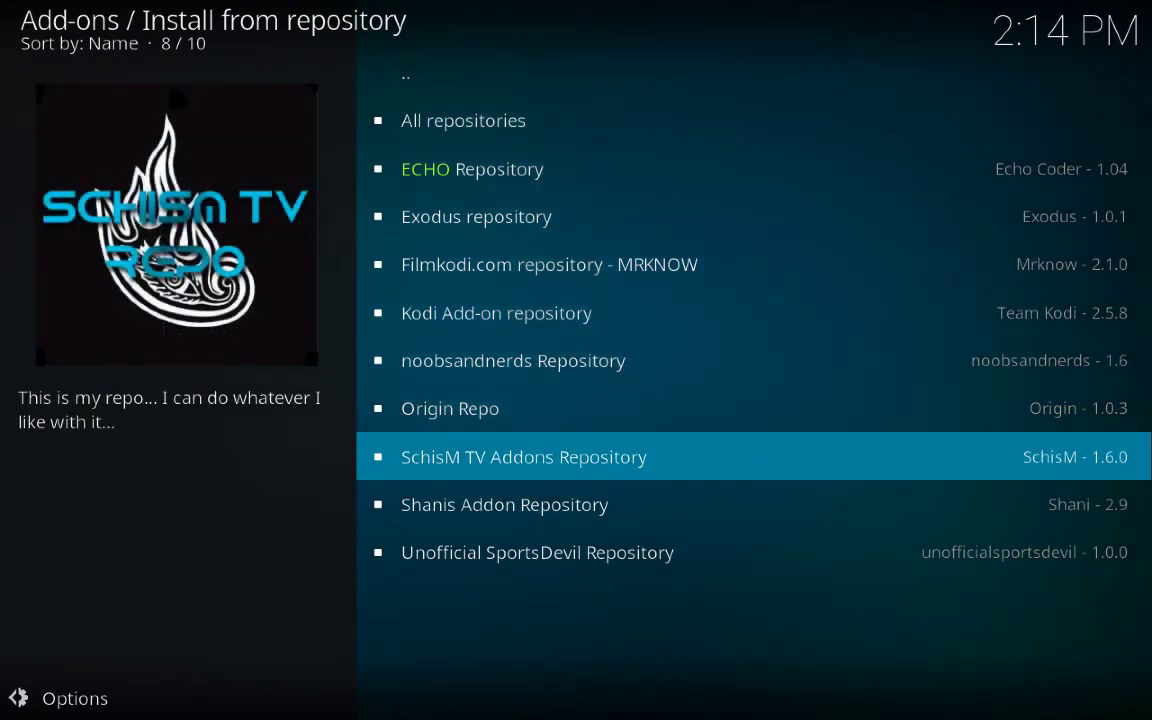
key(Return)
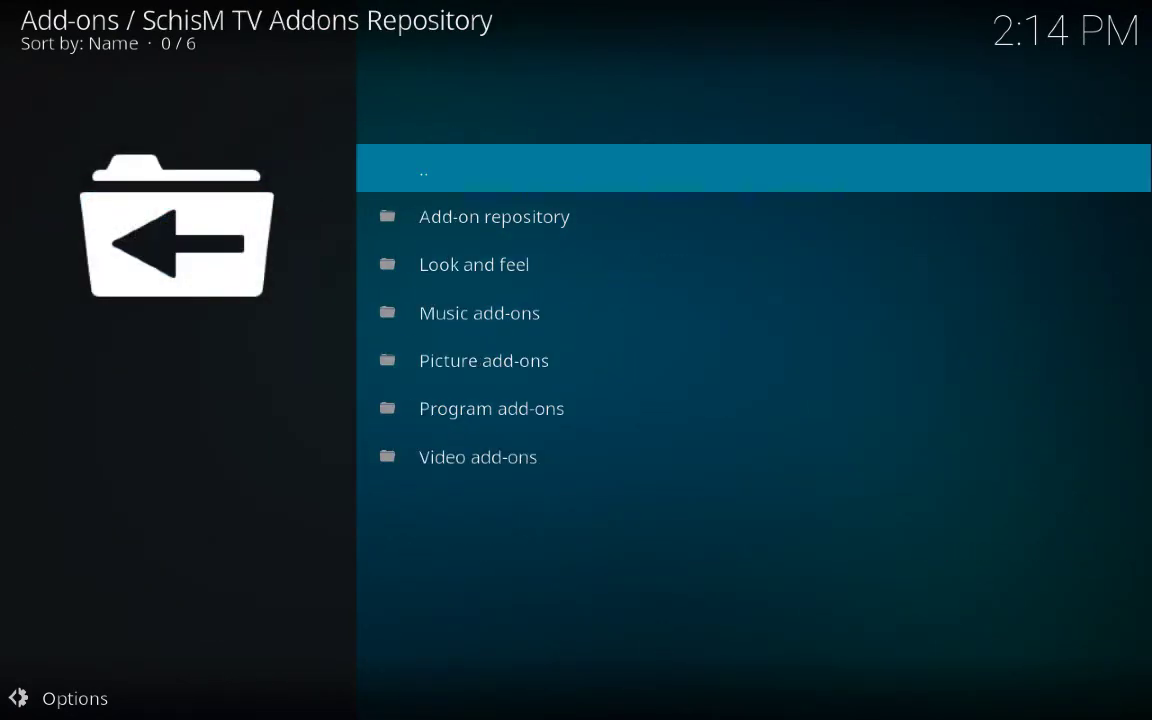
key(Down)
key(Down)
key(Down)
key(Down)
key(Down)
key(Down)
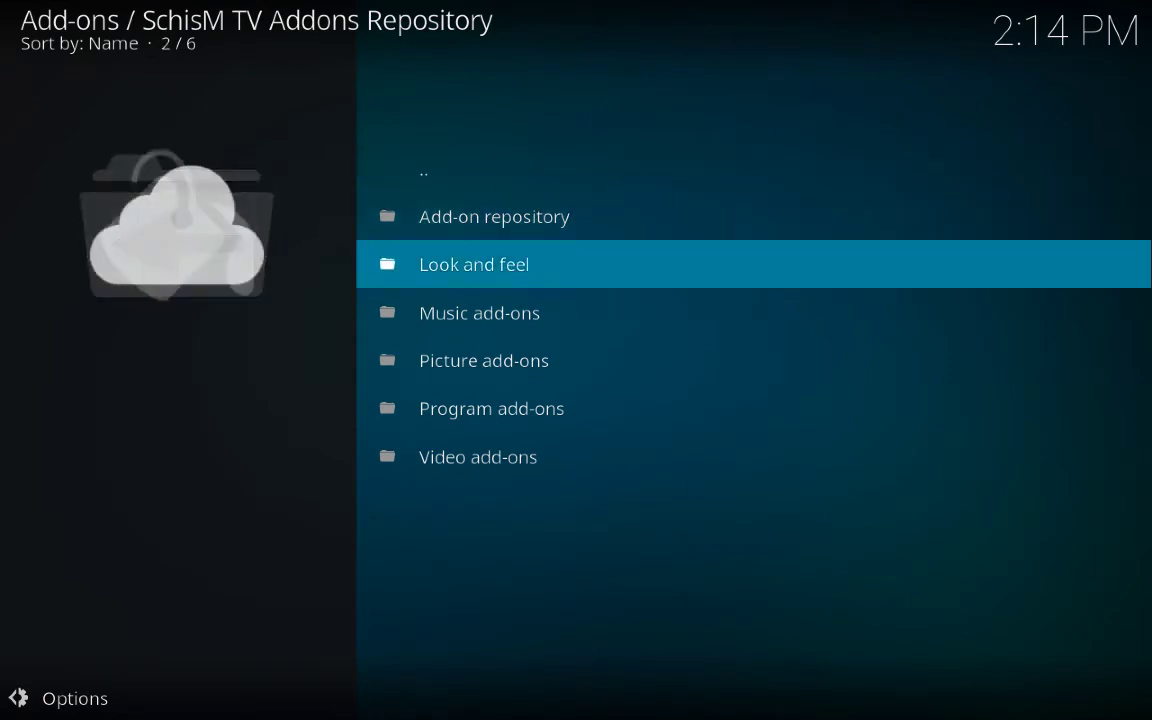
key(Return)
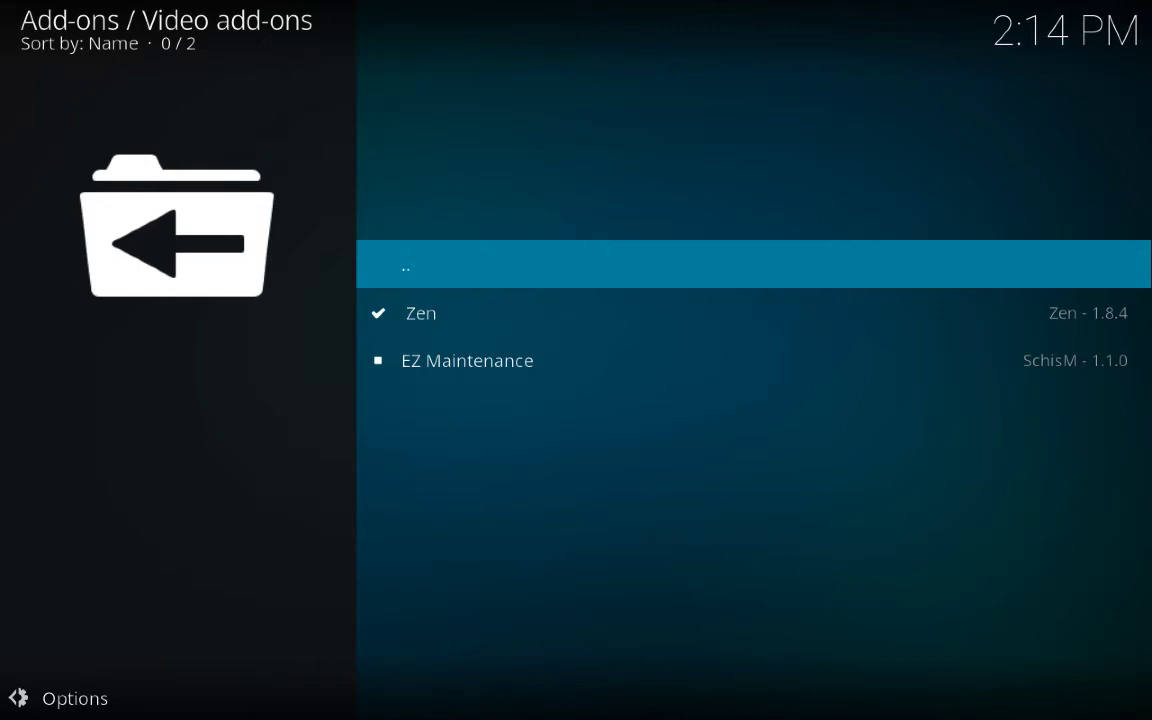
key(BackSpace)
key(BackSpace)
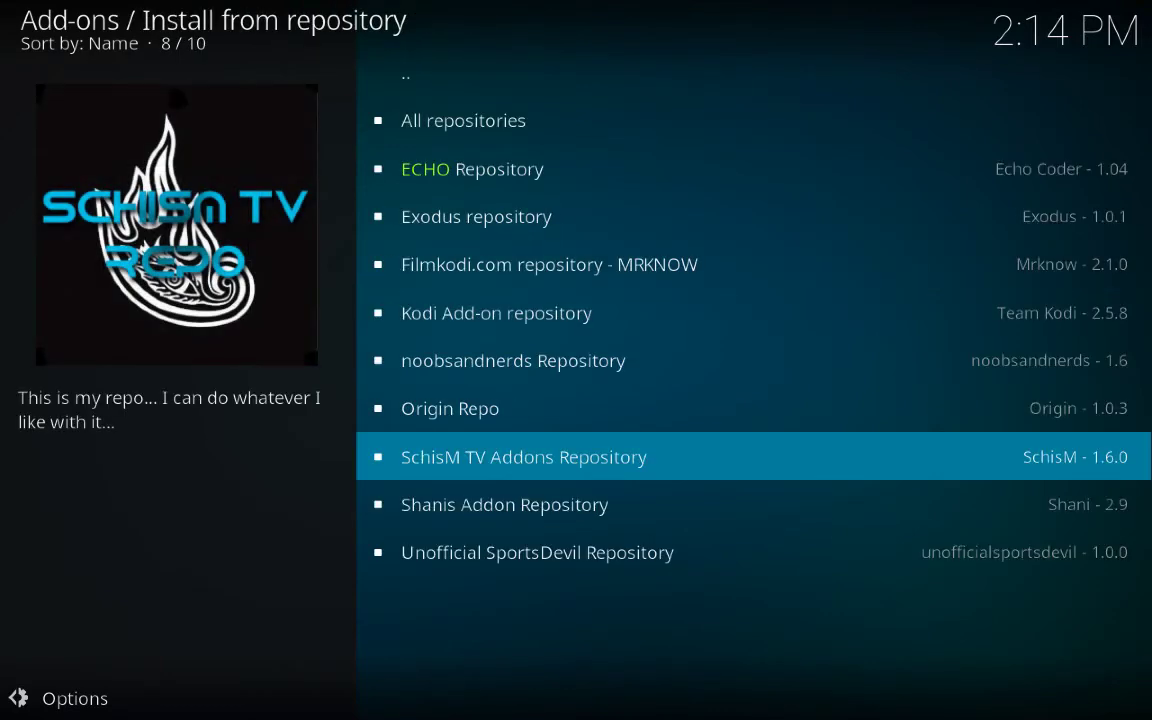
key(Down)
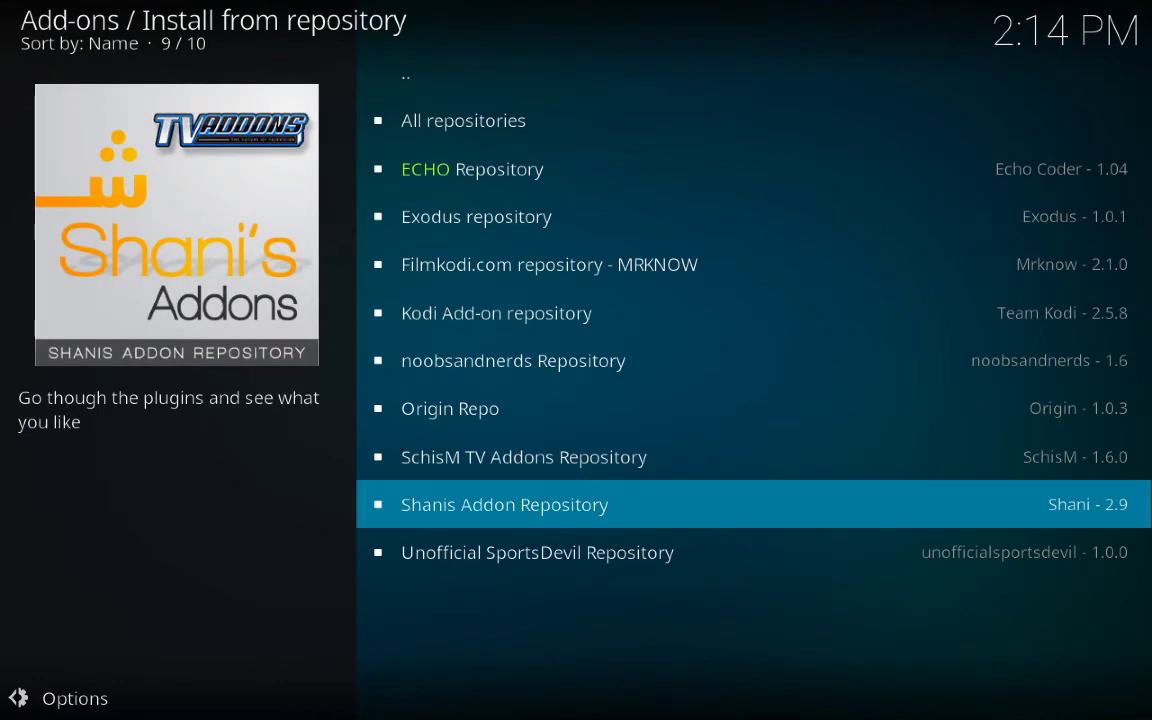
- Open Shanis Addon Repository's Video add-ons and bring up the f4mTester add-on's details
key(Return)
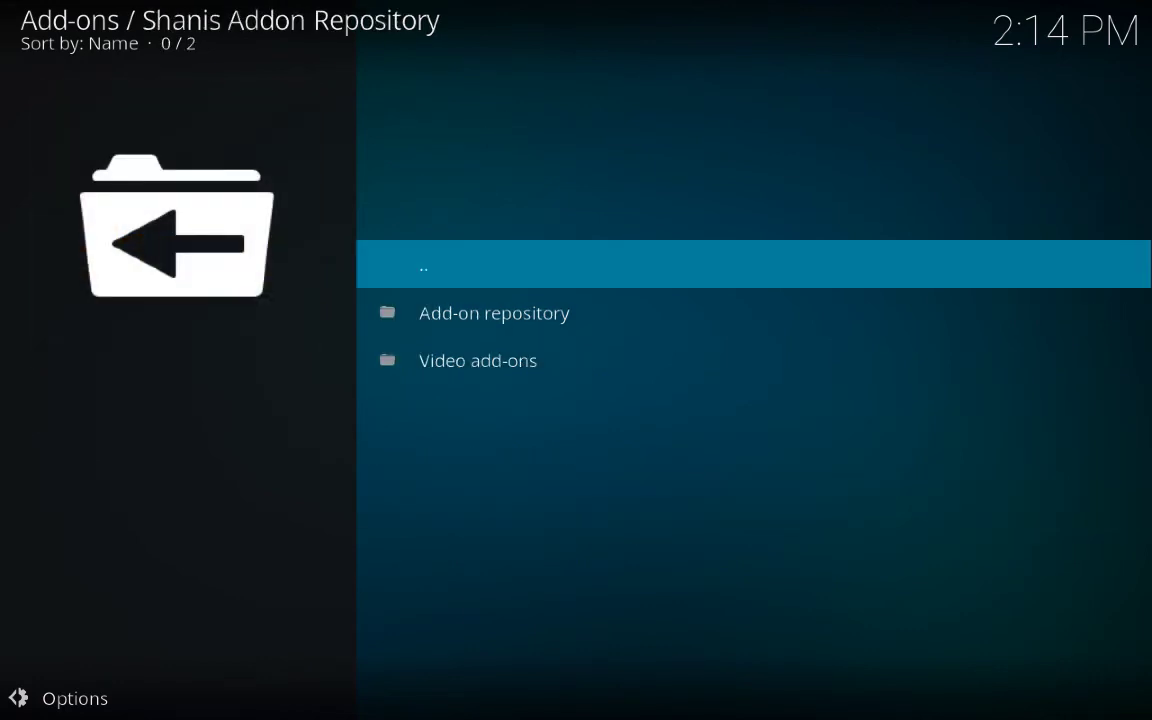
key(Down)
key(Down)
key(Return)
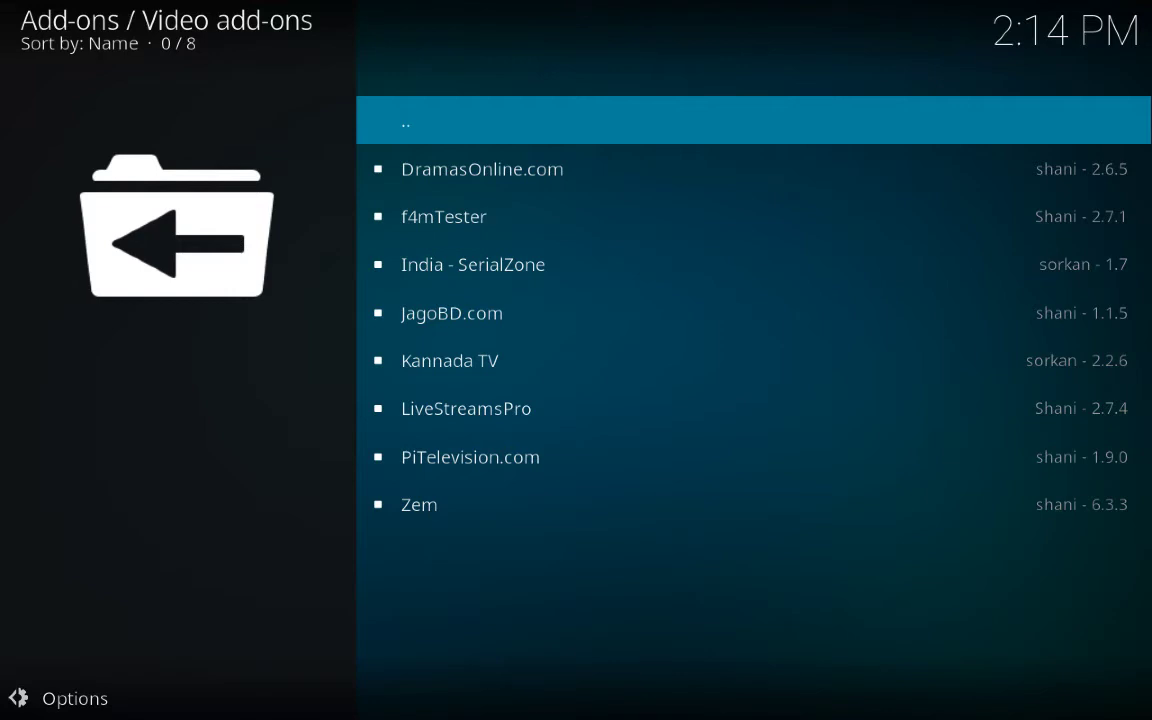
key(Down)
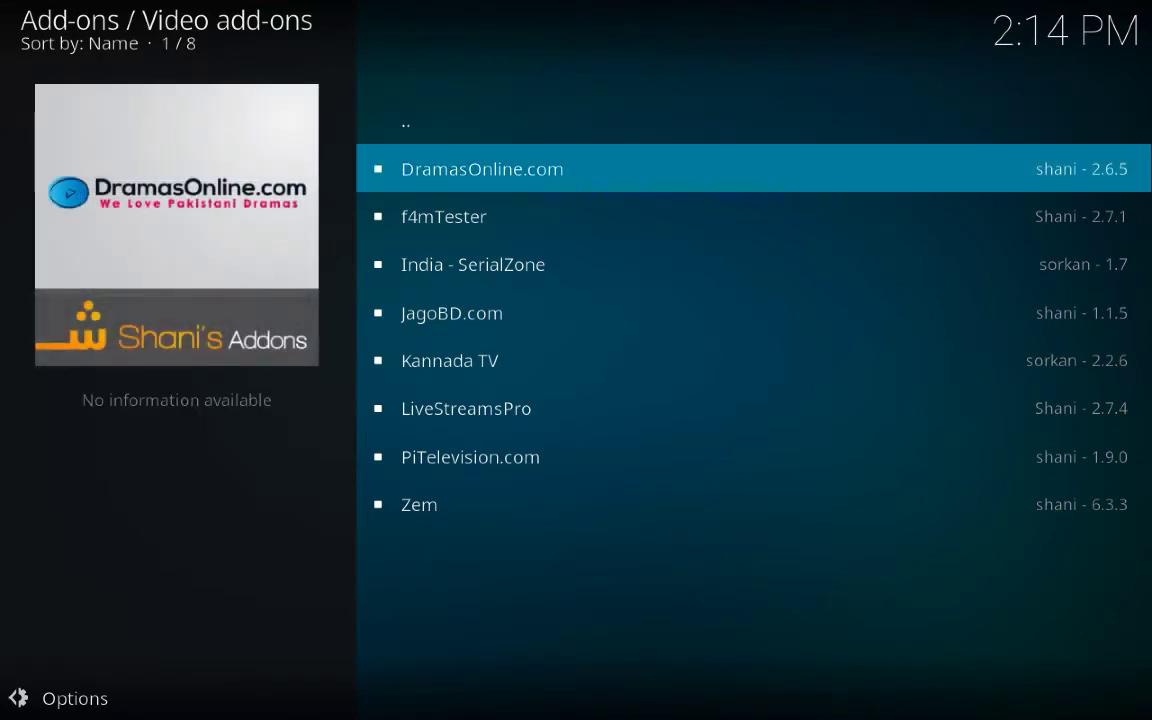
key(Down)
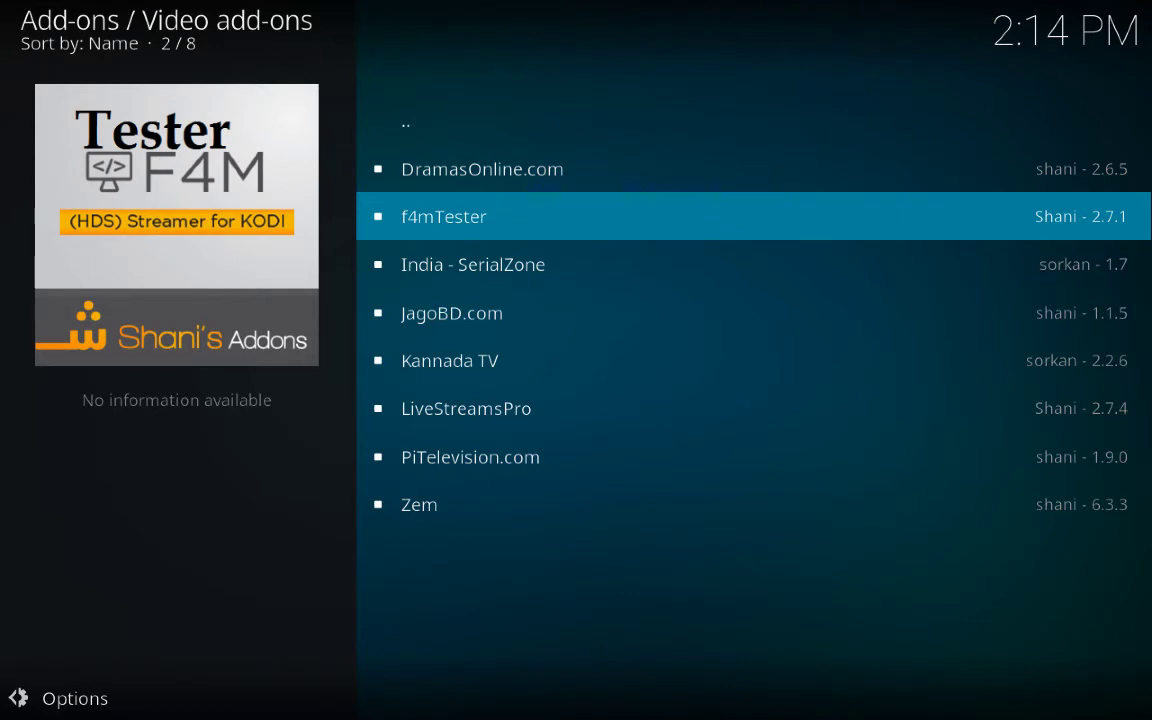
key(Down)
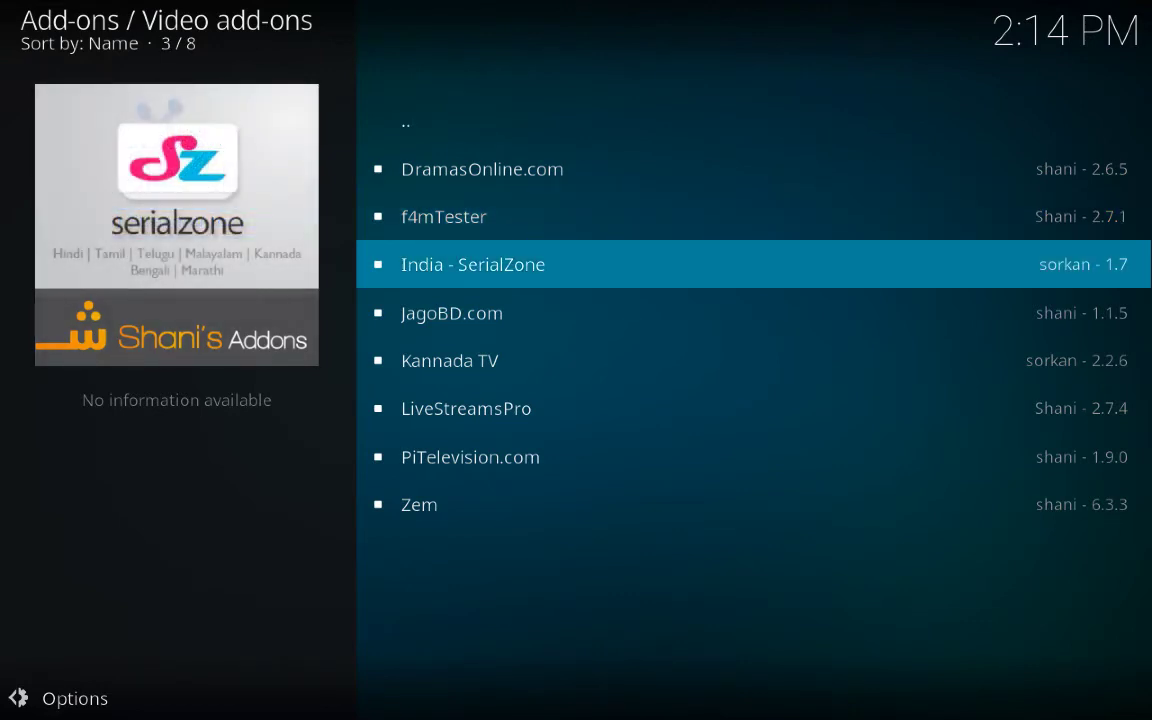
key(Down)
key(Down)
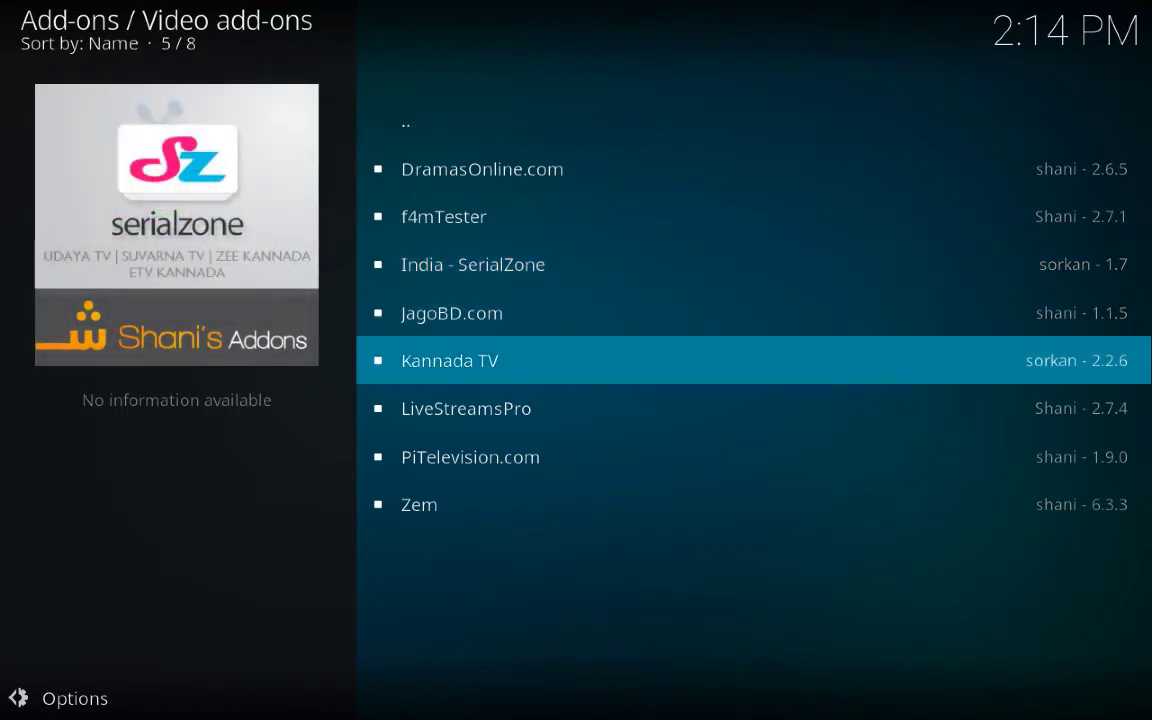
key(Up)
key(Up)
key(Up)
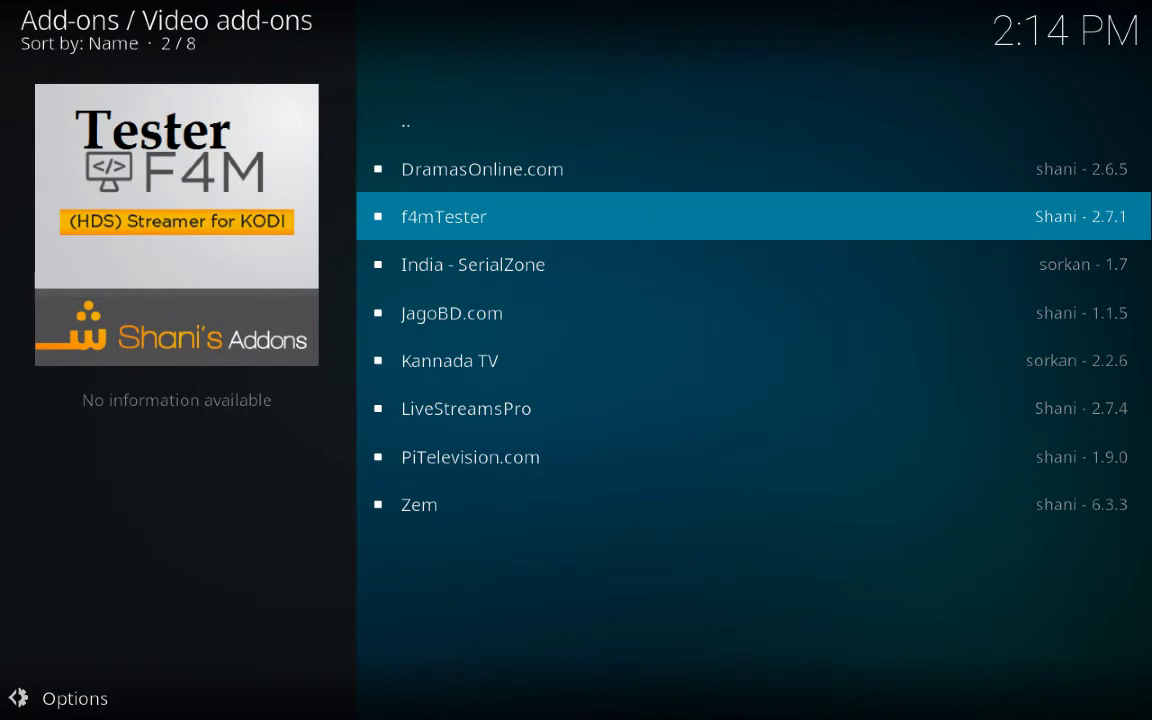
key(Return)
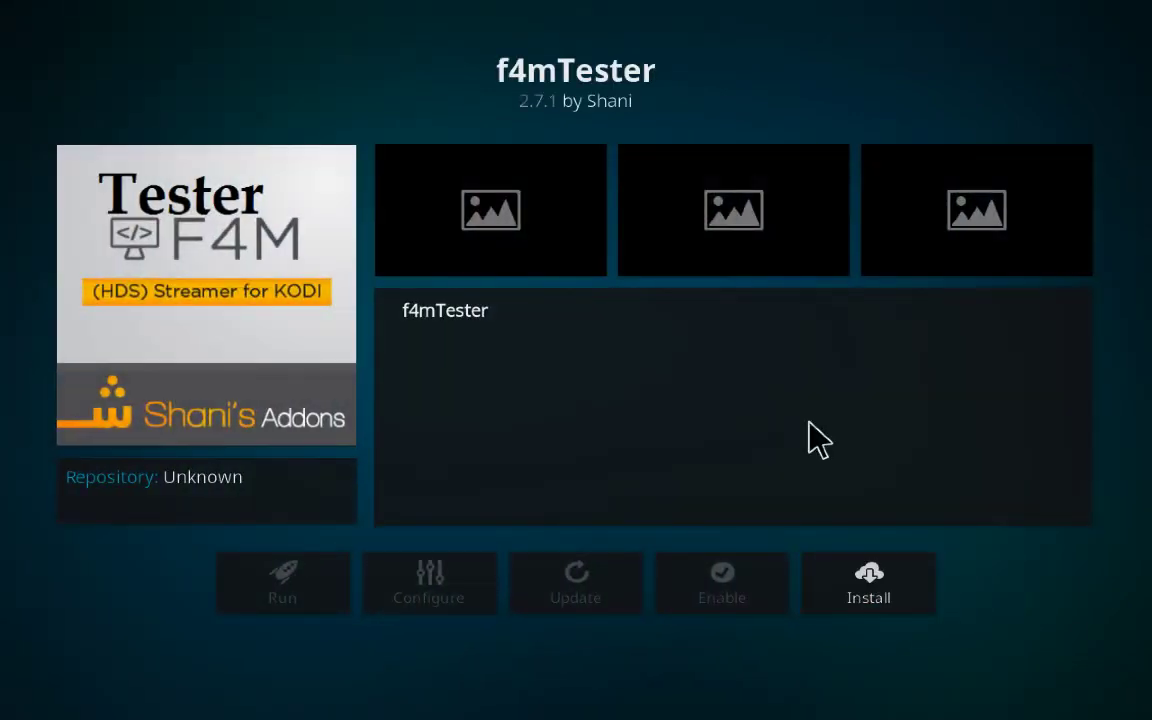
- Install f4mTester version 2.7.1 from Shanis Addon Repository, then install the Zem add-on
click(888, 582)
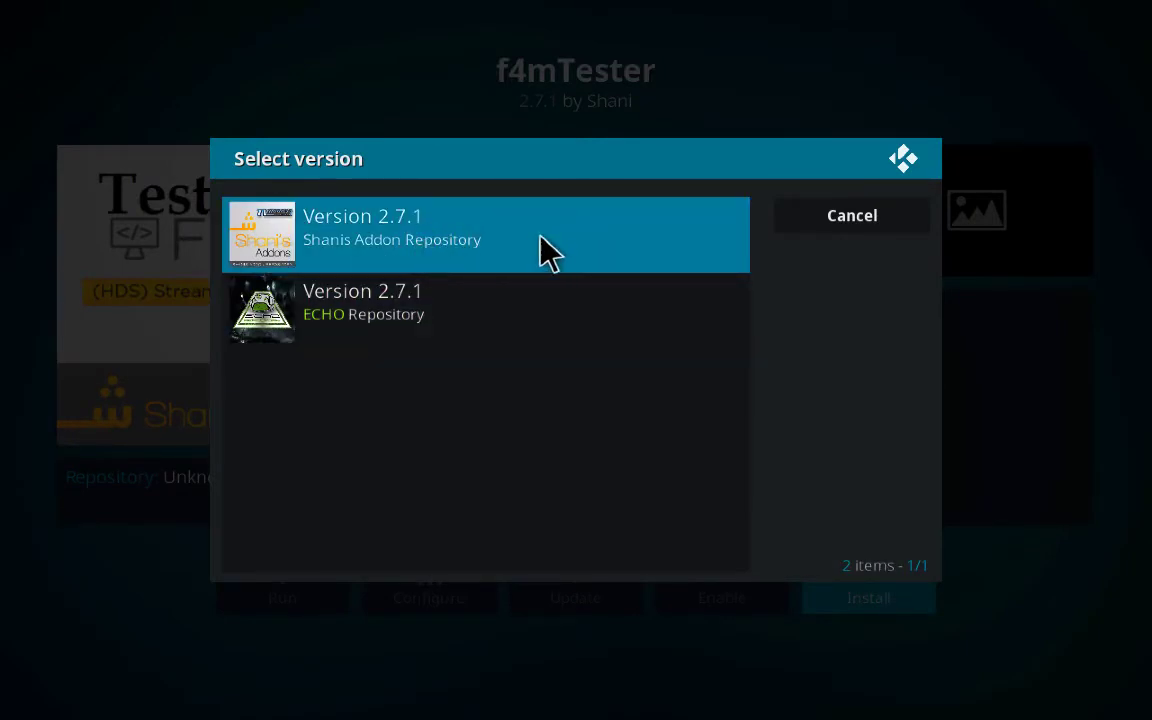
click(448, 234)
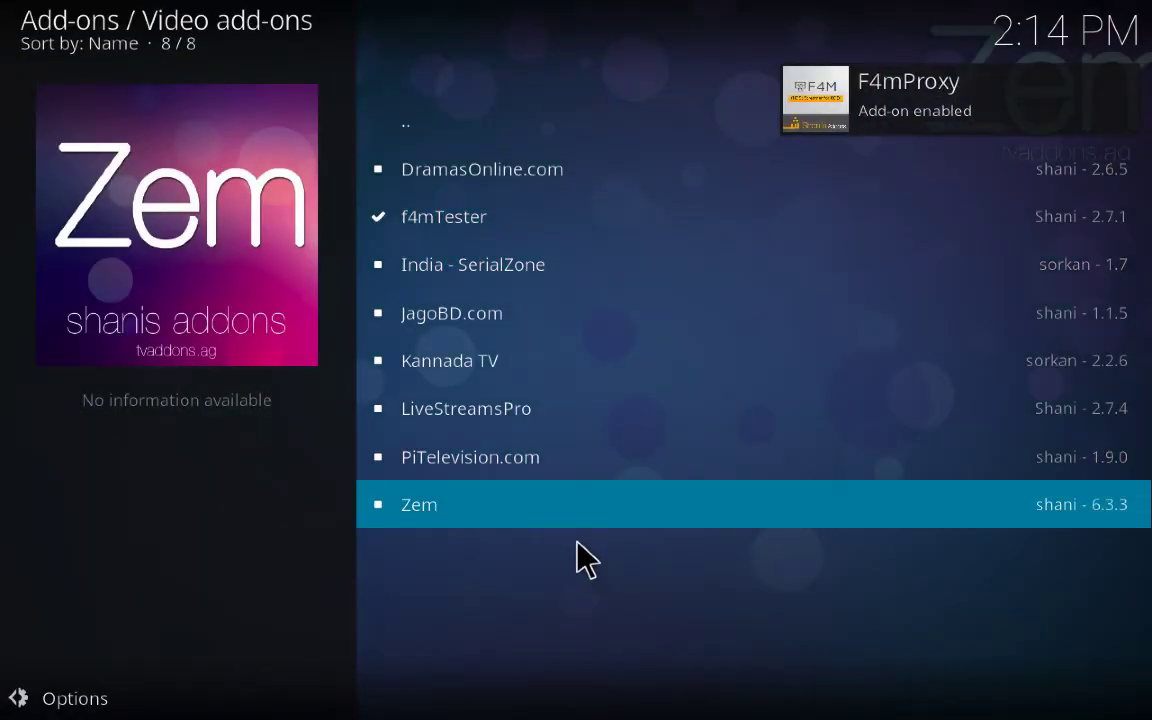
click(529, 504)
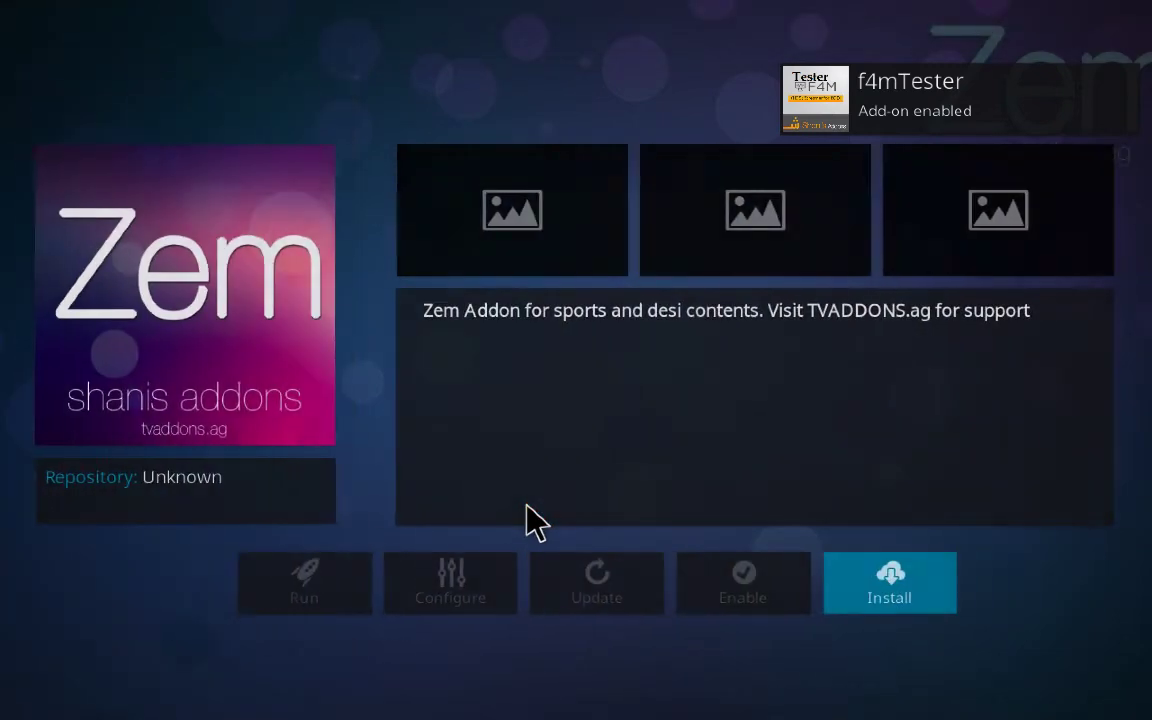
click(868, 597)
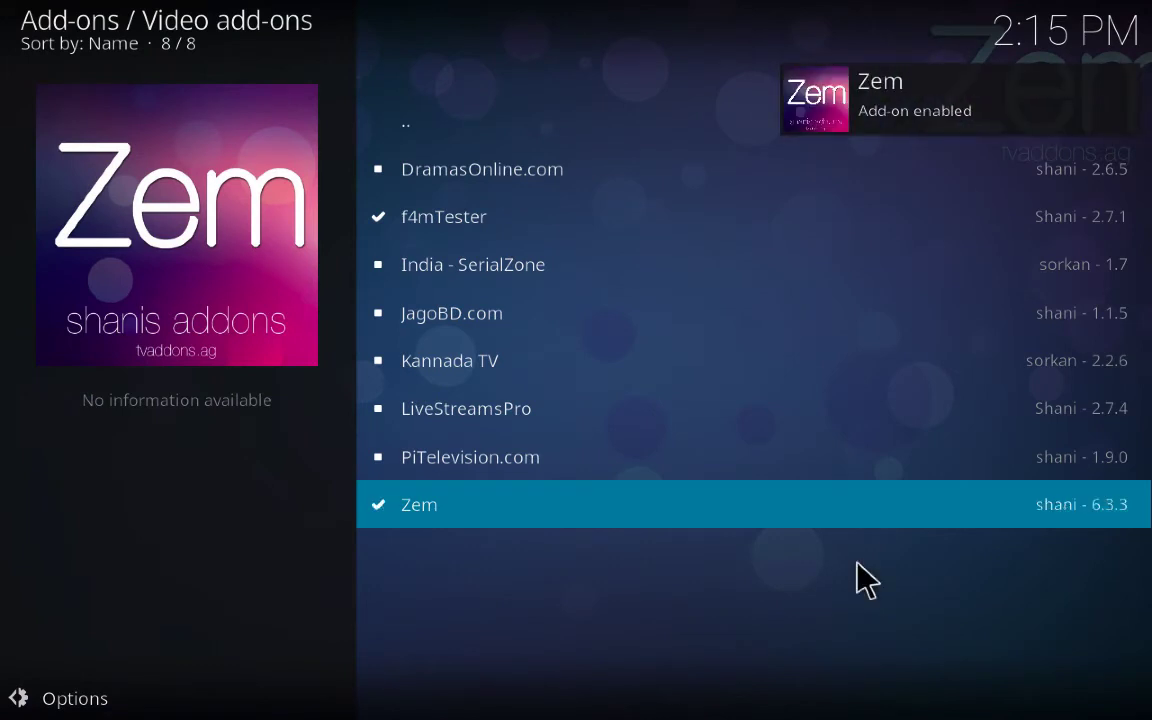
- Back out to the repository list and open Unofficial SportsDevil Repository's Video add-ons
key(BackSpace)
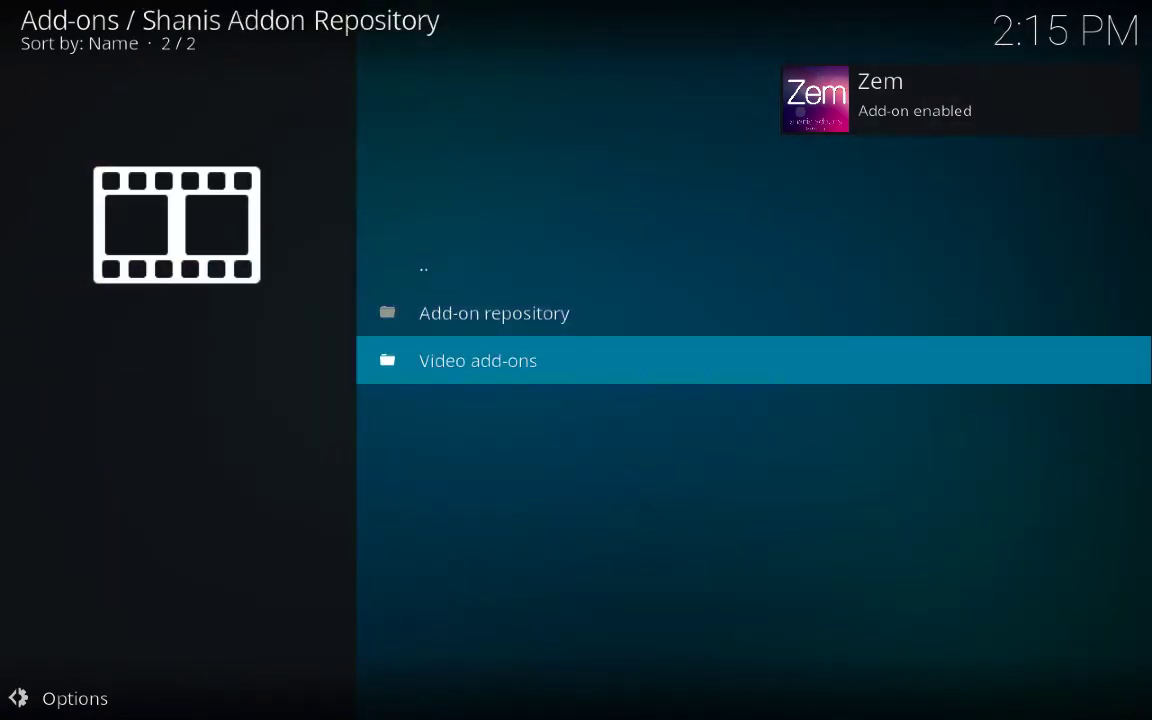
key(BackSpace)
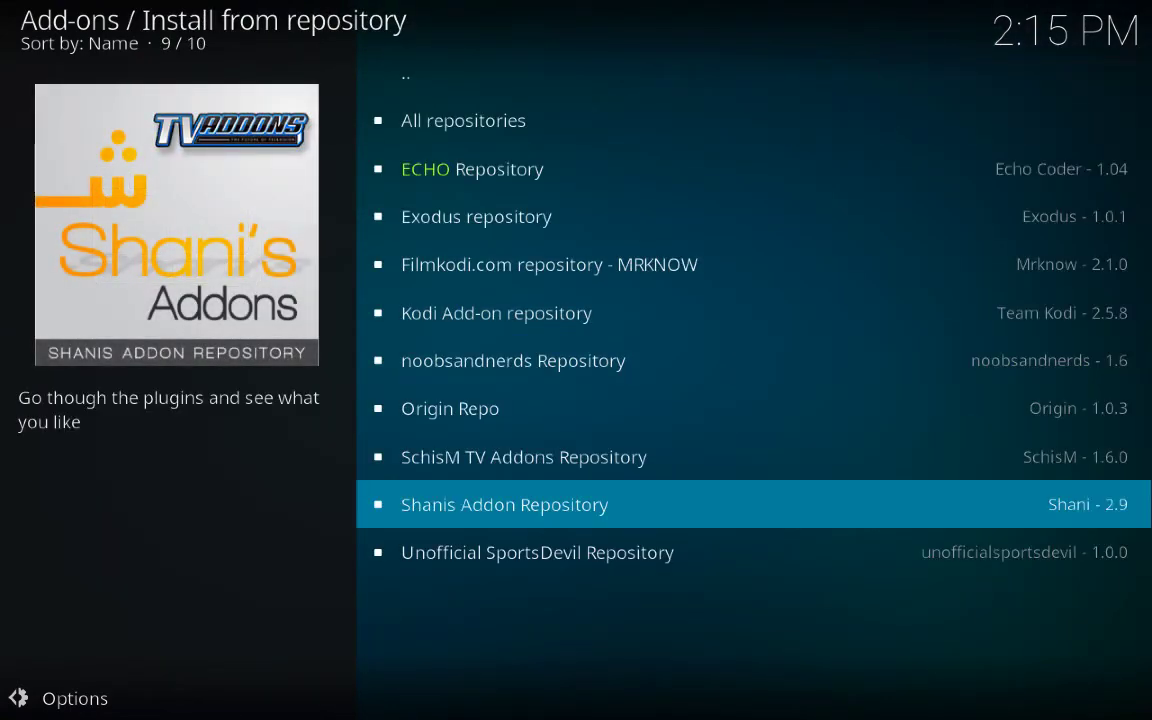
click(537, 552)
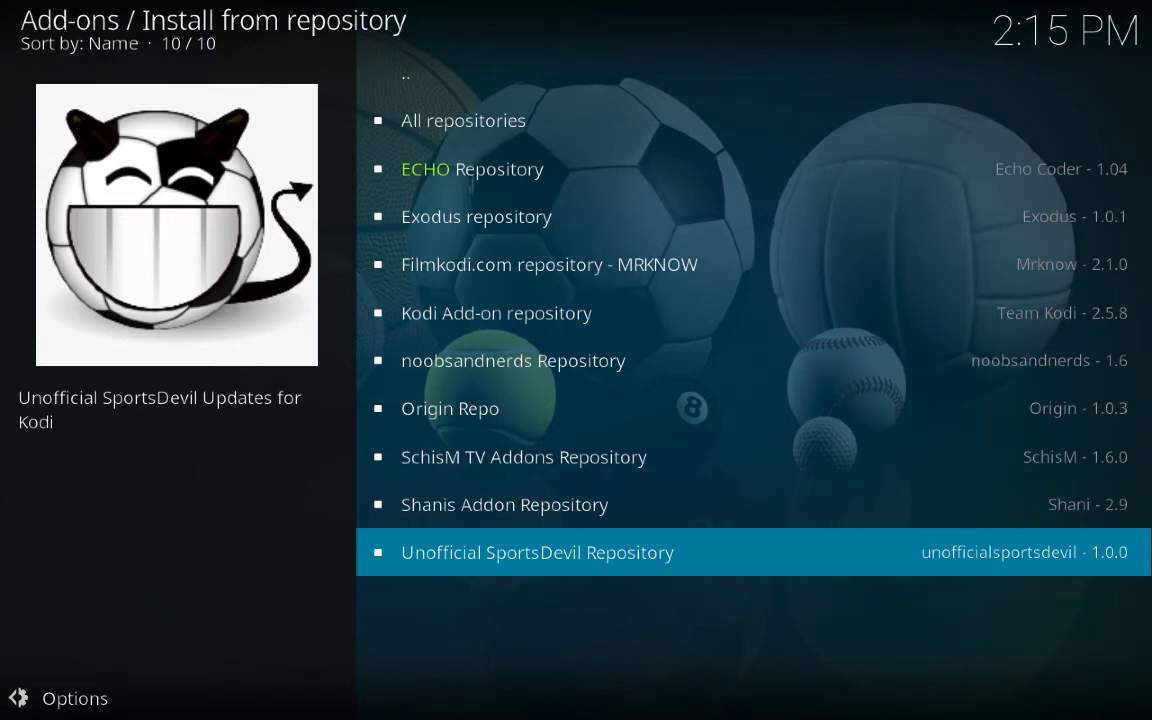
key(Return)
key(Down)
key(Down)
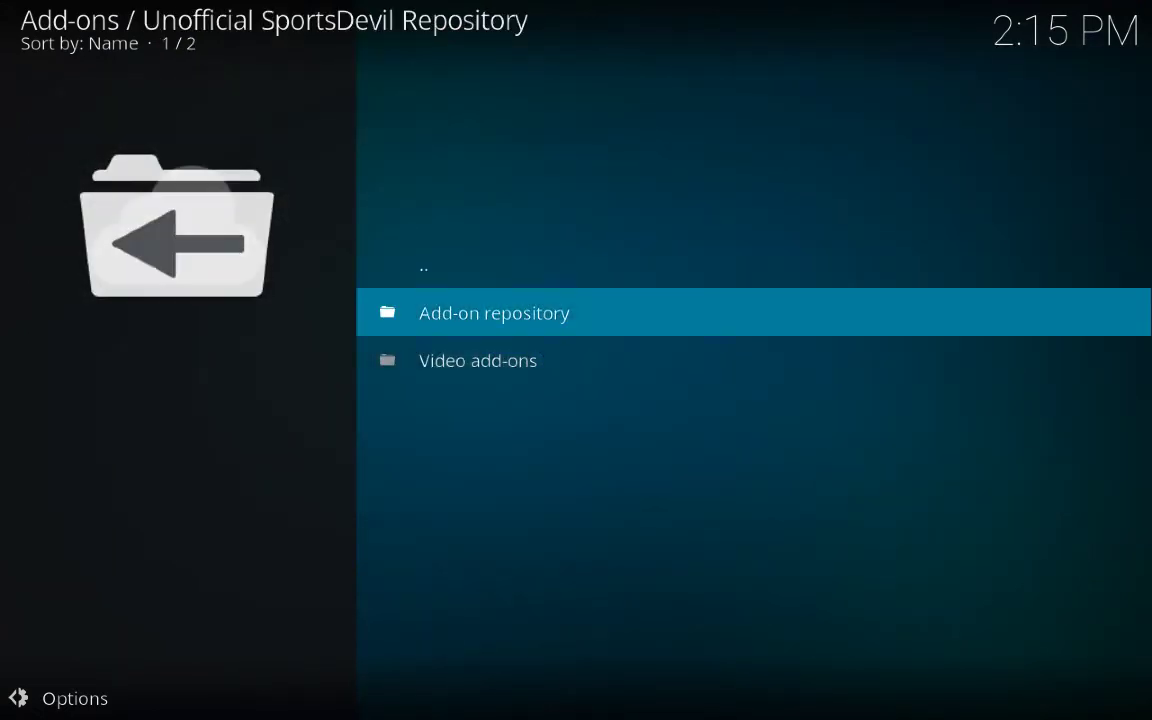
key(Return)
- Install SportsDevil version 2016.12.31, then back out to the Add-on browser
key(Down)
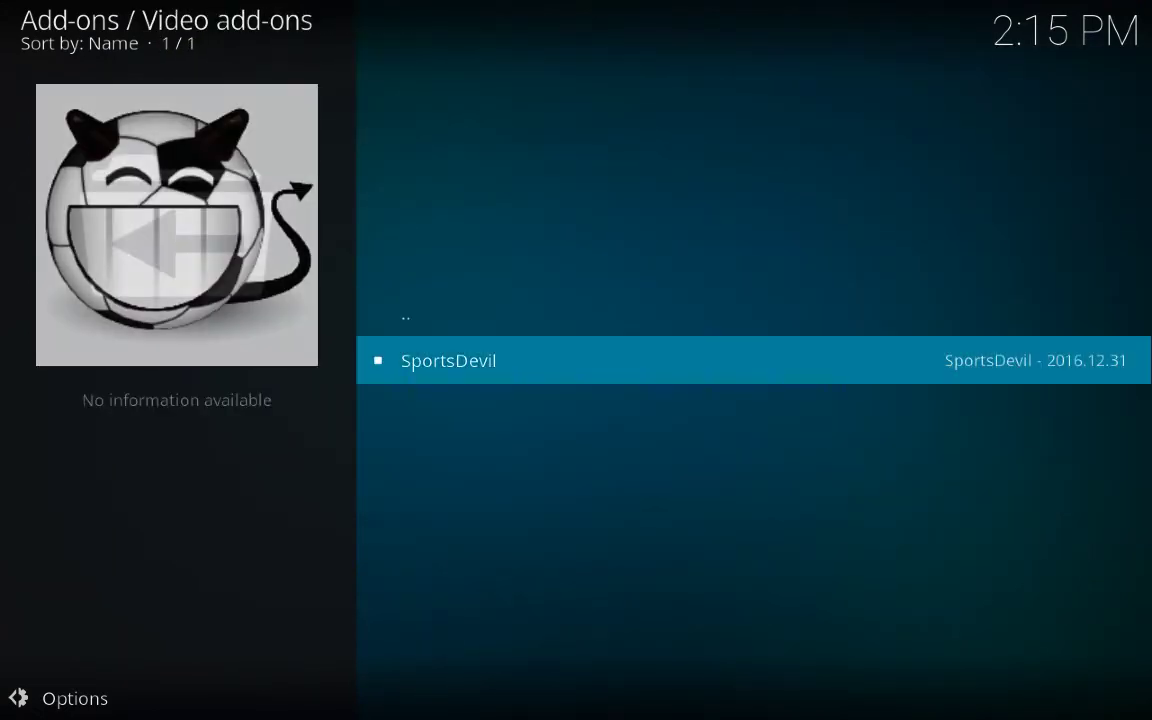
key(Return)
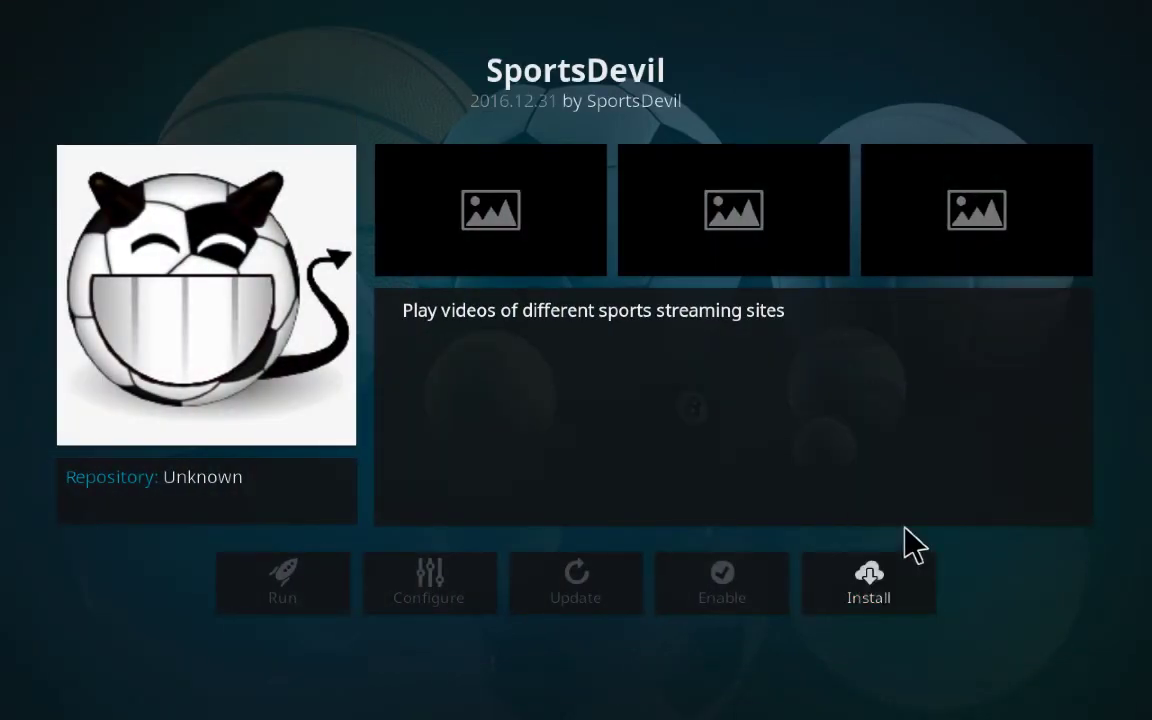
click(887, 597)
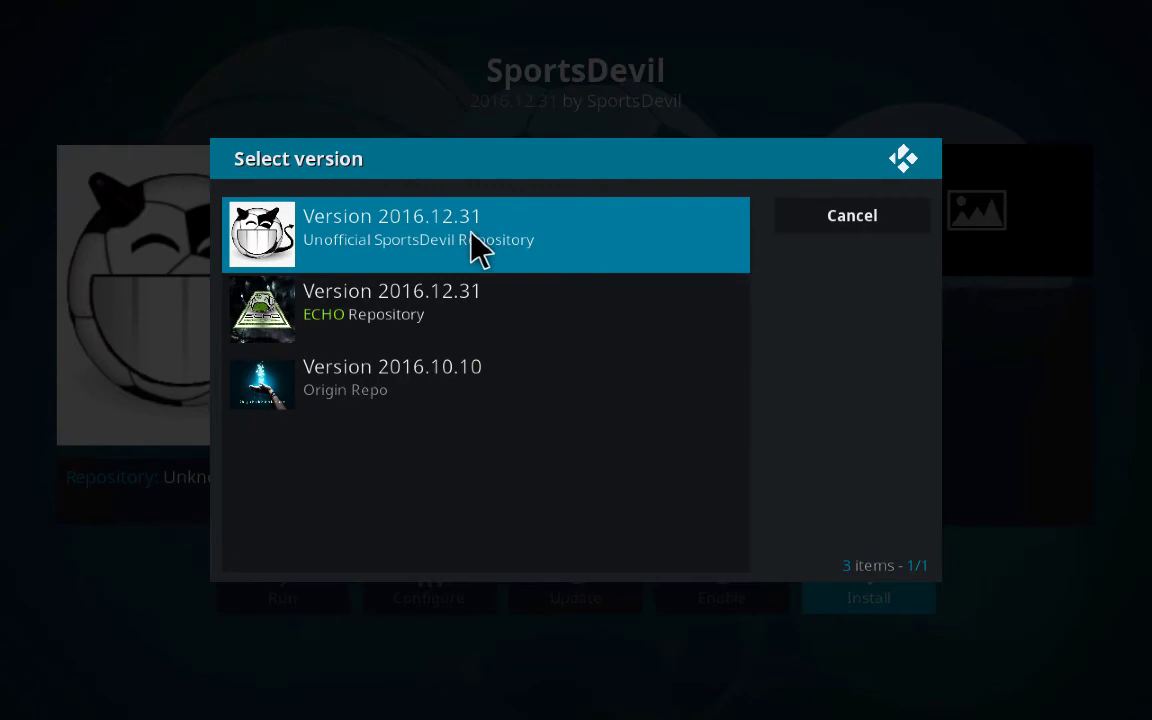
click(440, 250)
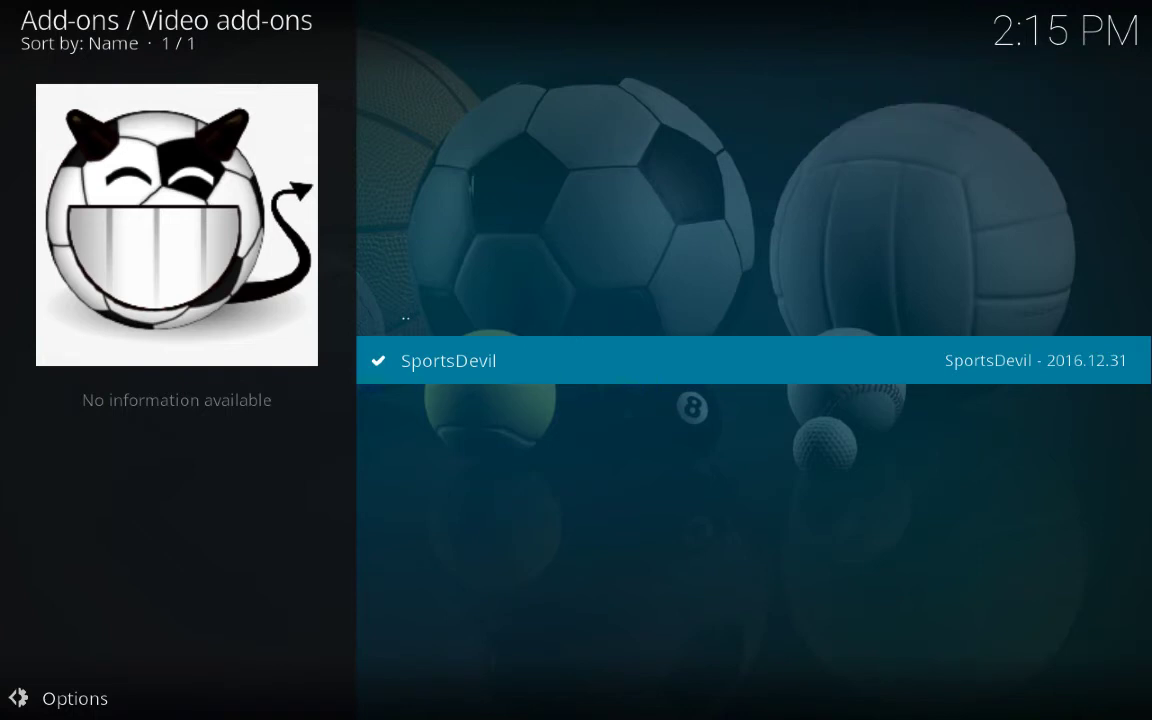
key(BackSpace)
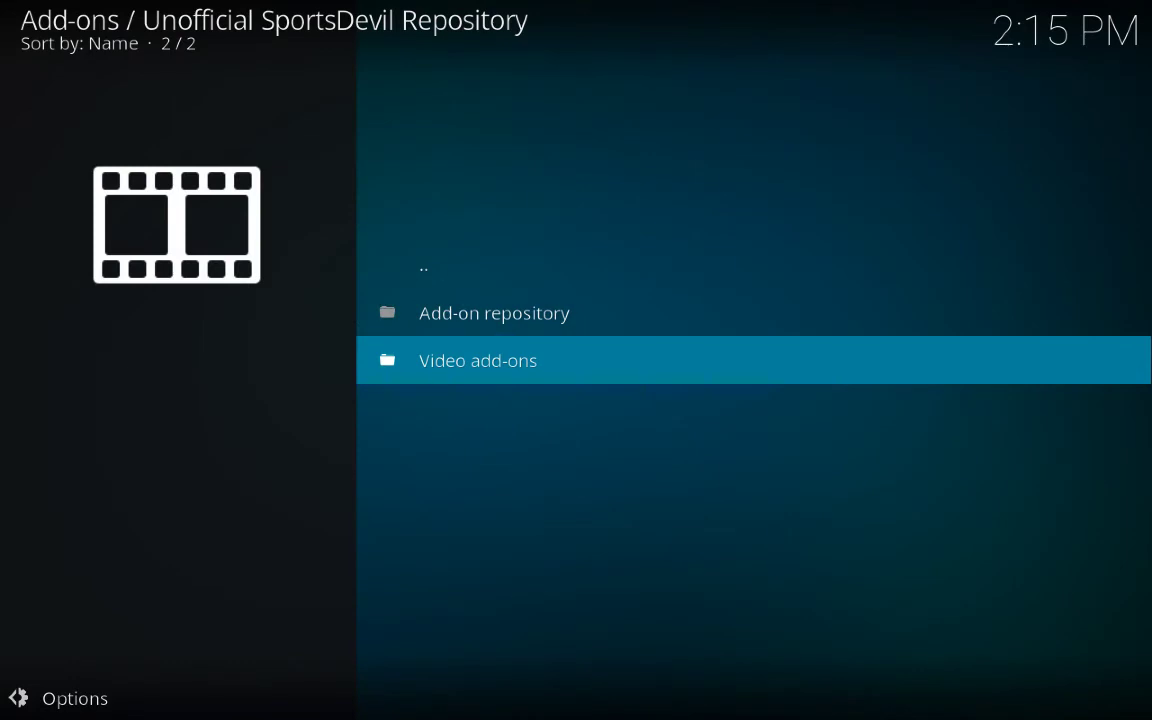
key(BackSpace)
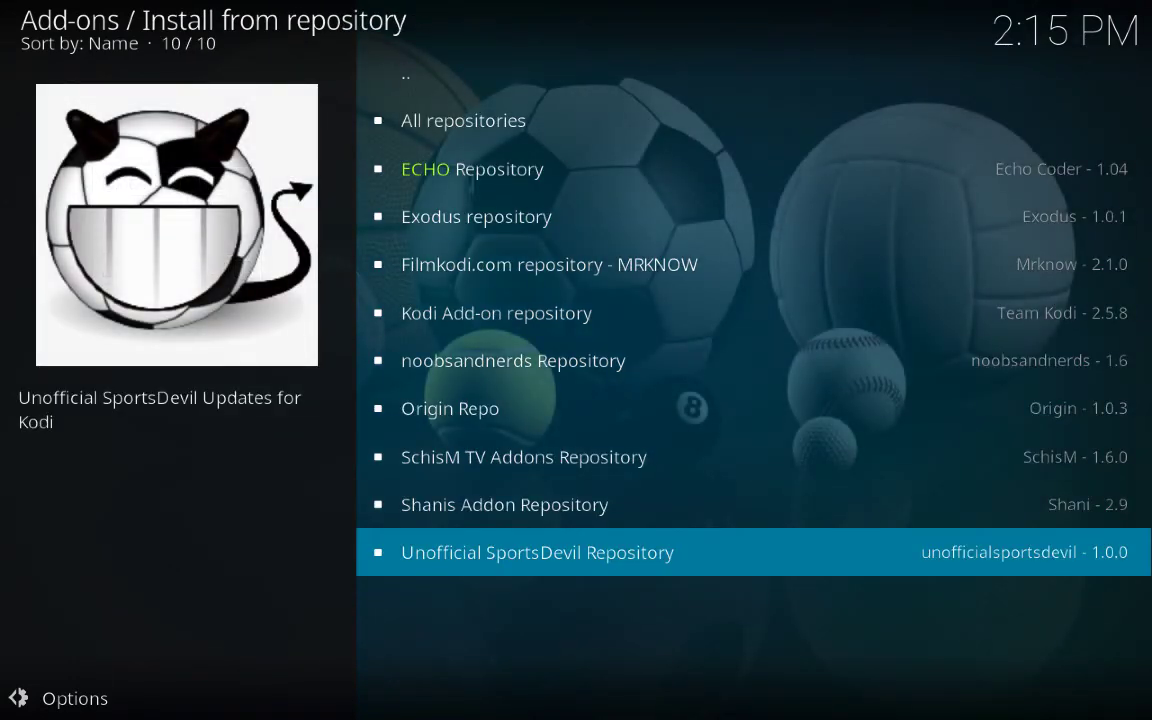
key(BackSpace)
key(Up)
key(Up)
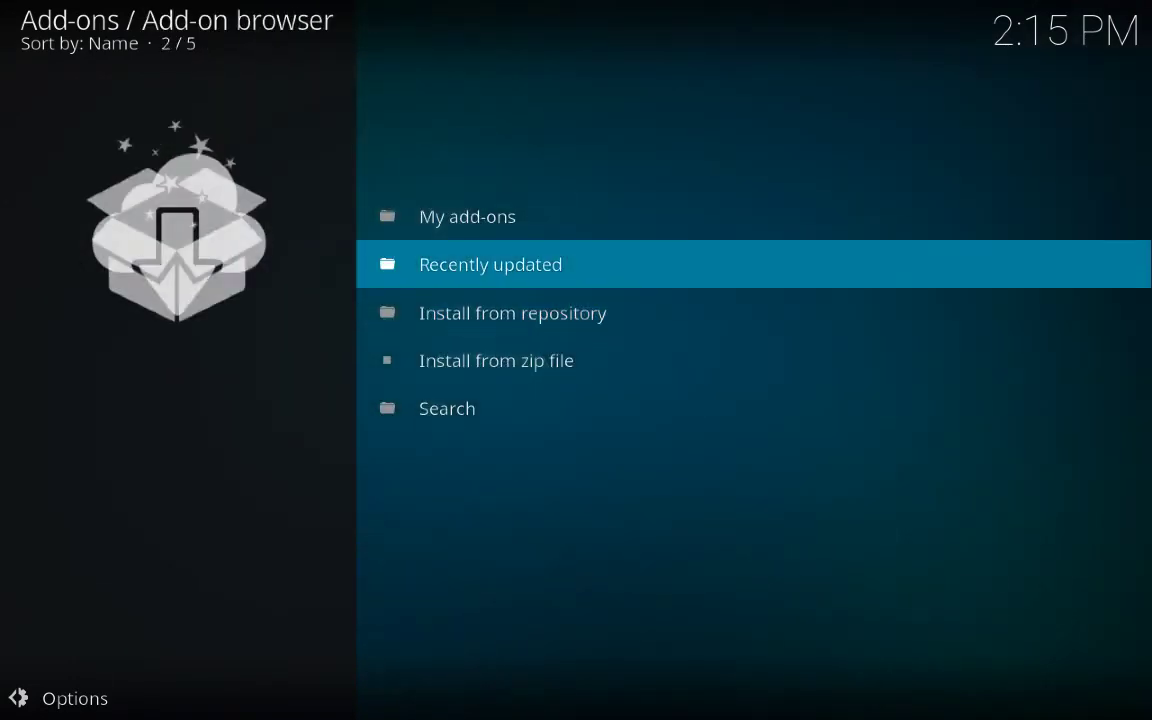
- Go to My add-ons > Program add-ons and bring up ECHO Wizard's details
key(Return)
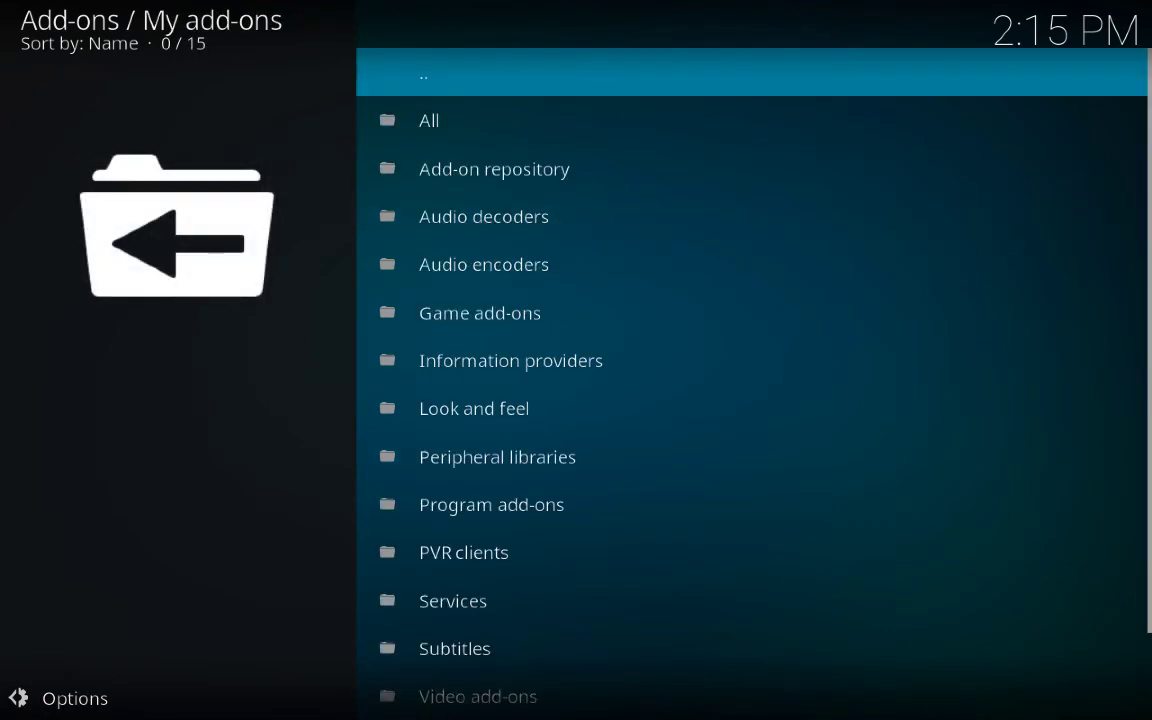
key(Down)
key(Down)
key(Down)
key(Down)
key(Down)
key(Down)
key(Down)
key(Down)
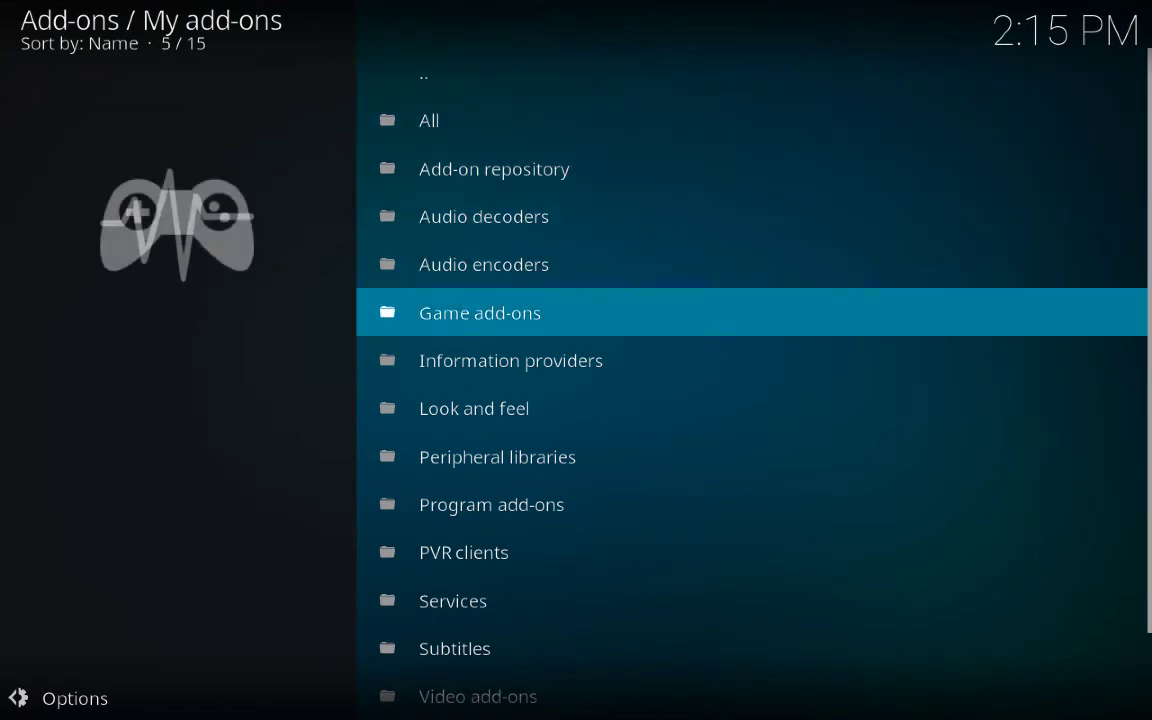
key(Down)
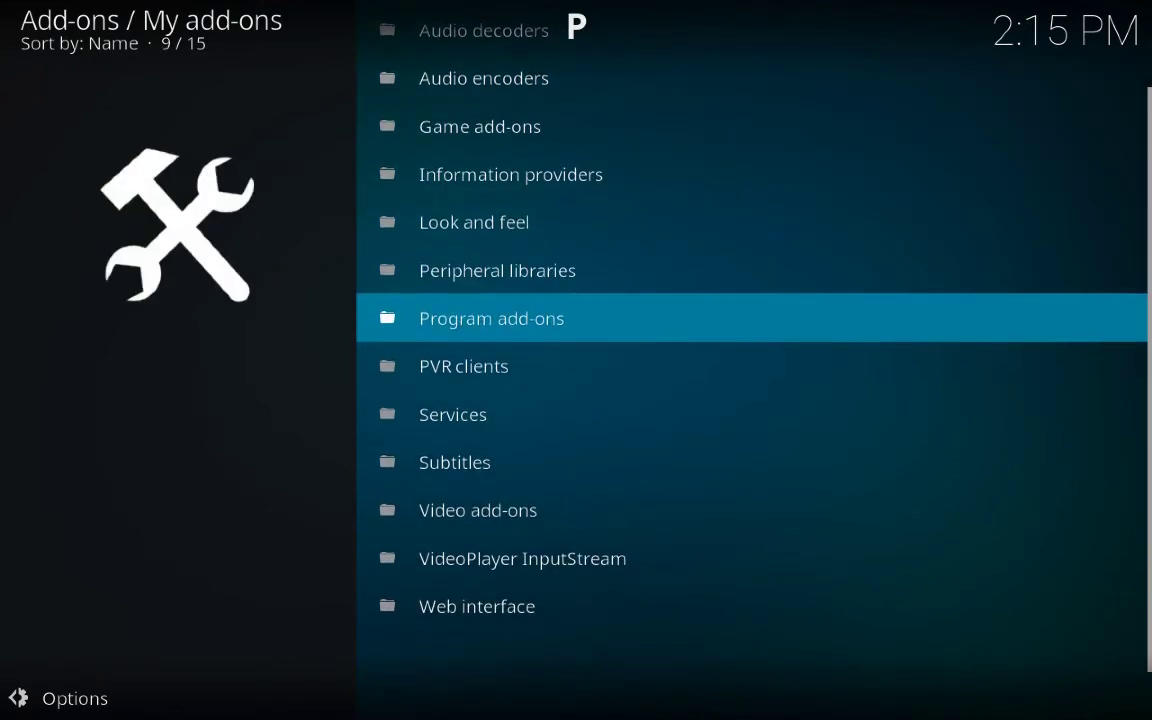
key(Return)
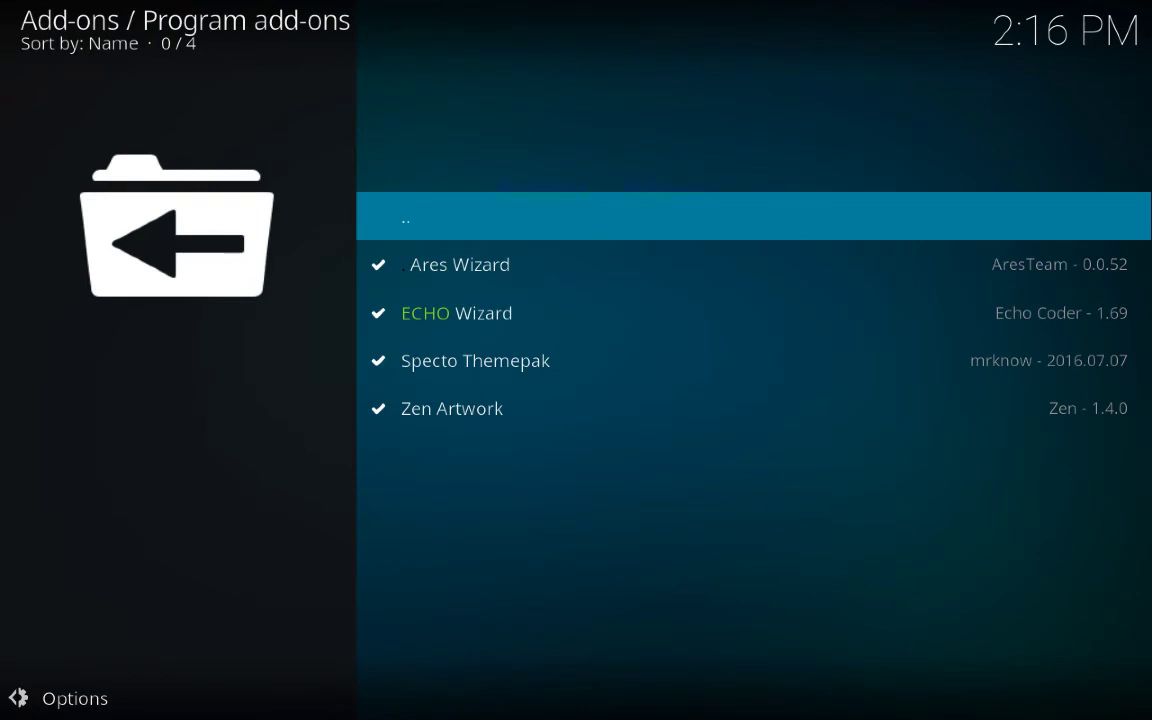
key(Down)
key(Down)
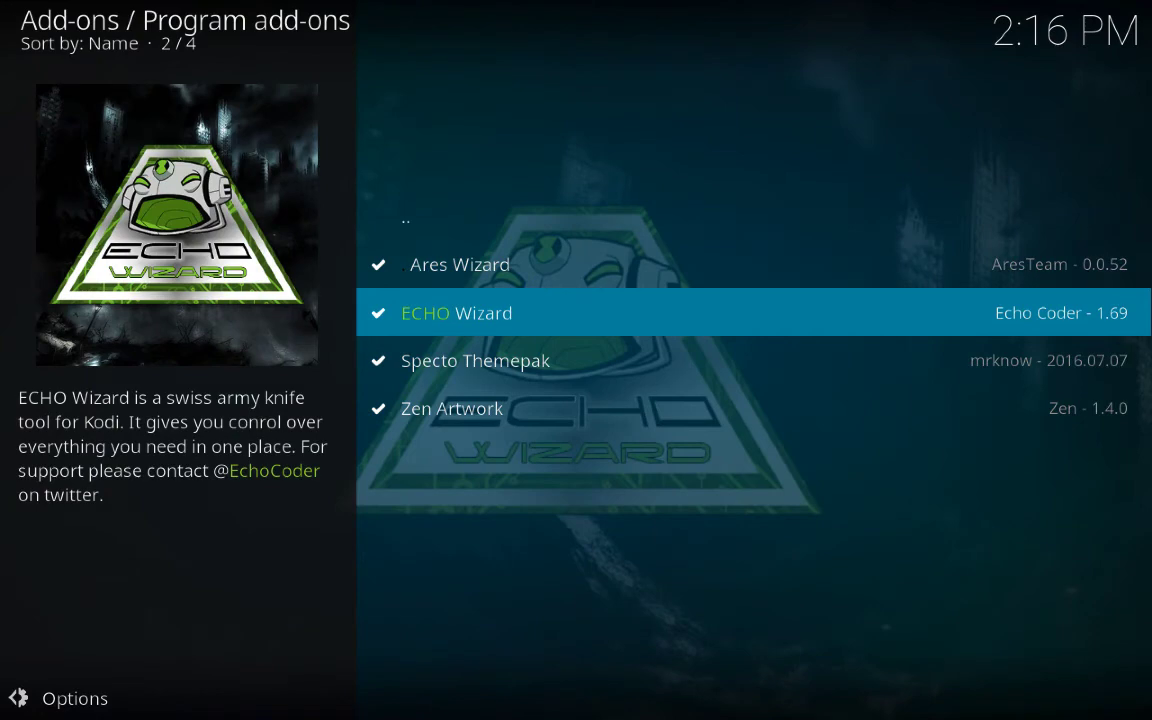
key(Return)
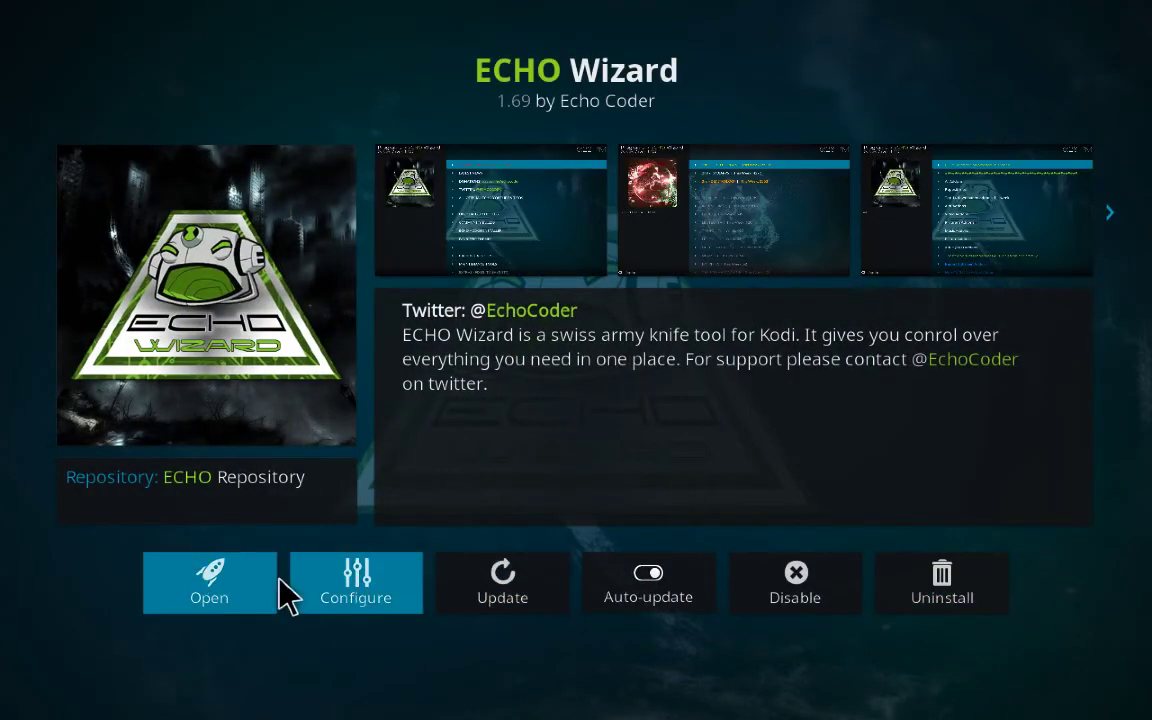
- Launch ECHO Wizard, scroll through its menu, then return to the Program add-ons list
click(236, 583)
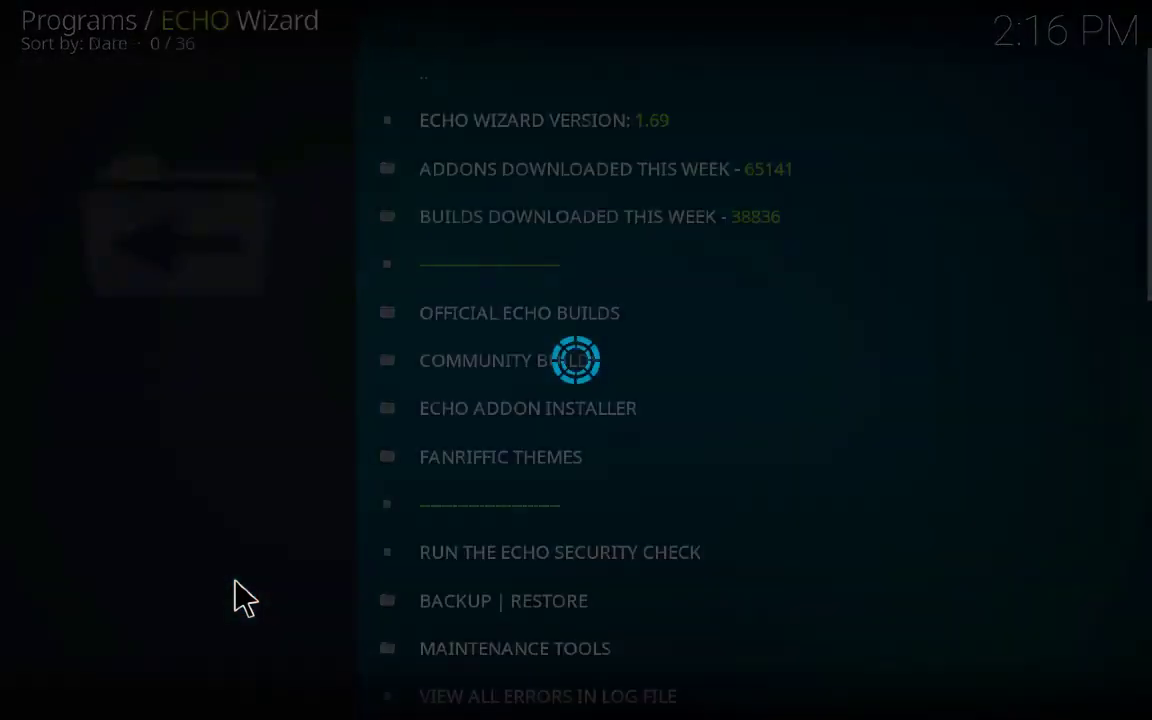
scroll(828, 404, down, 20)
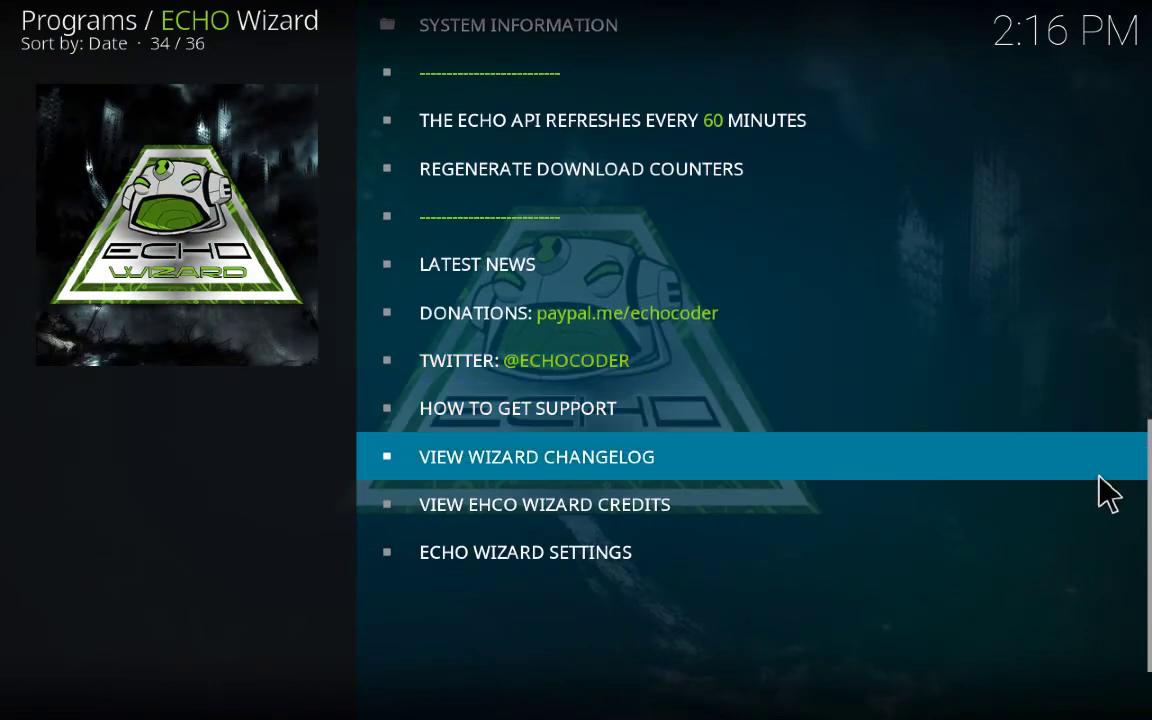
scroll(1146, 470, up, 5)
scroll(1126, 308, down, 5)
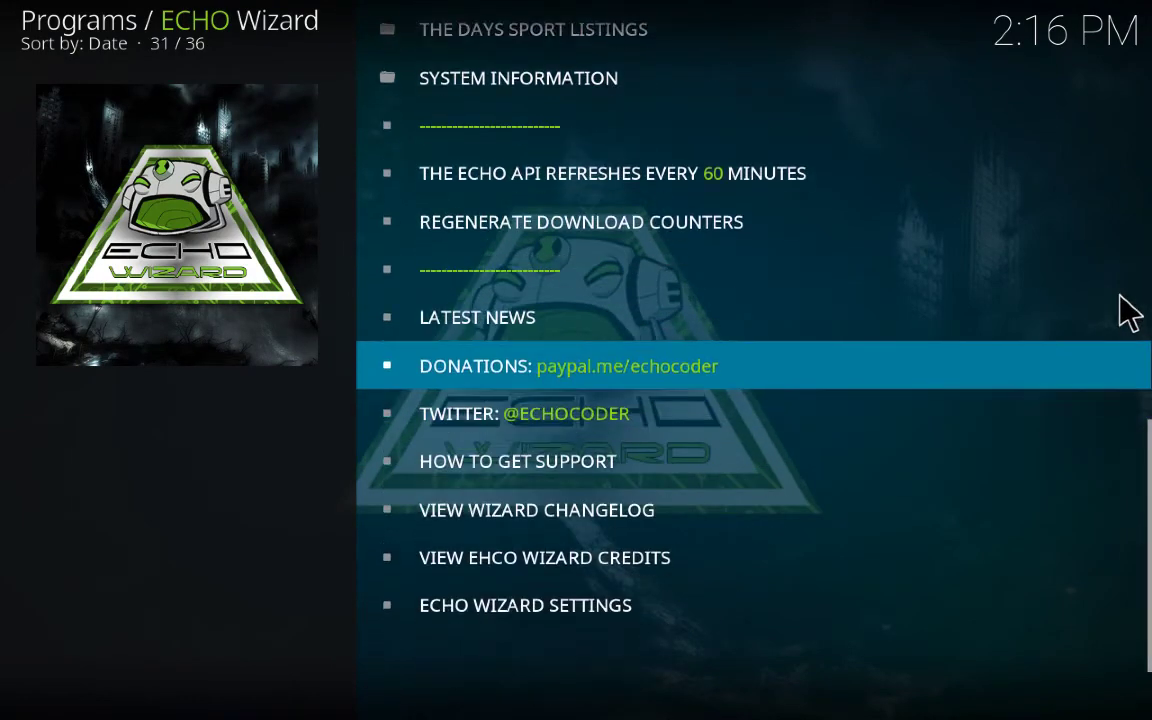
scroll(1126, 309, up, 4)
scroll(750, 360, up, 12)
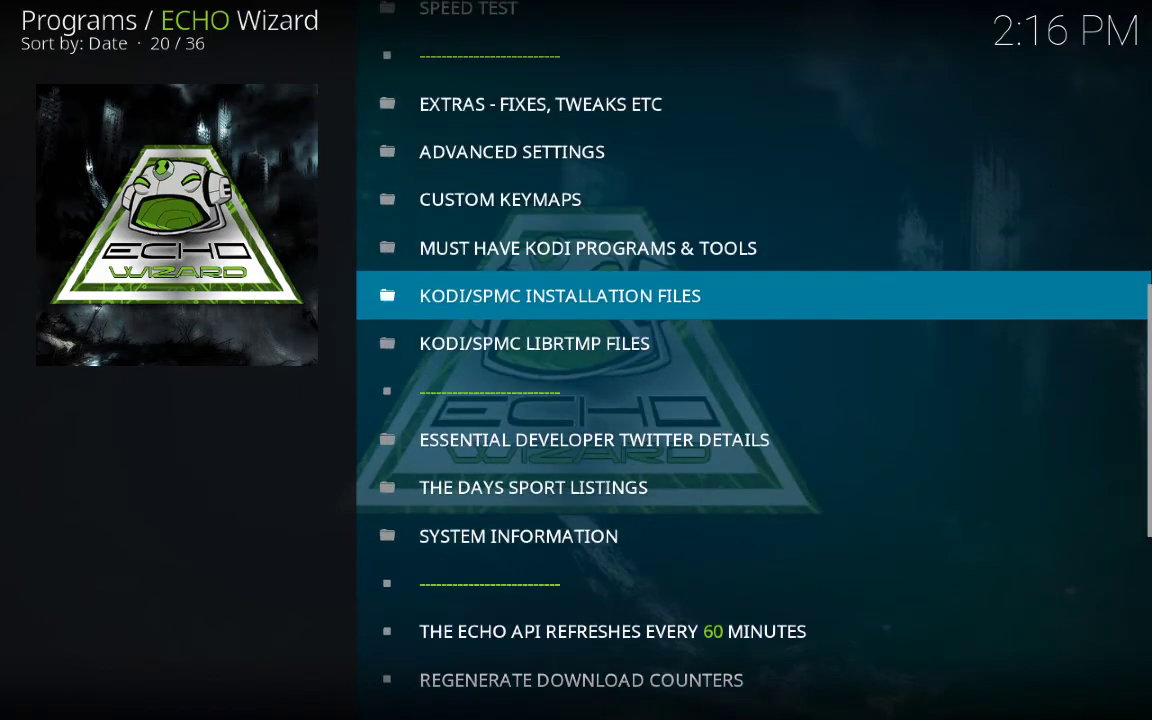
scroll(750, 360, up, 12)
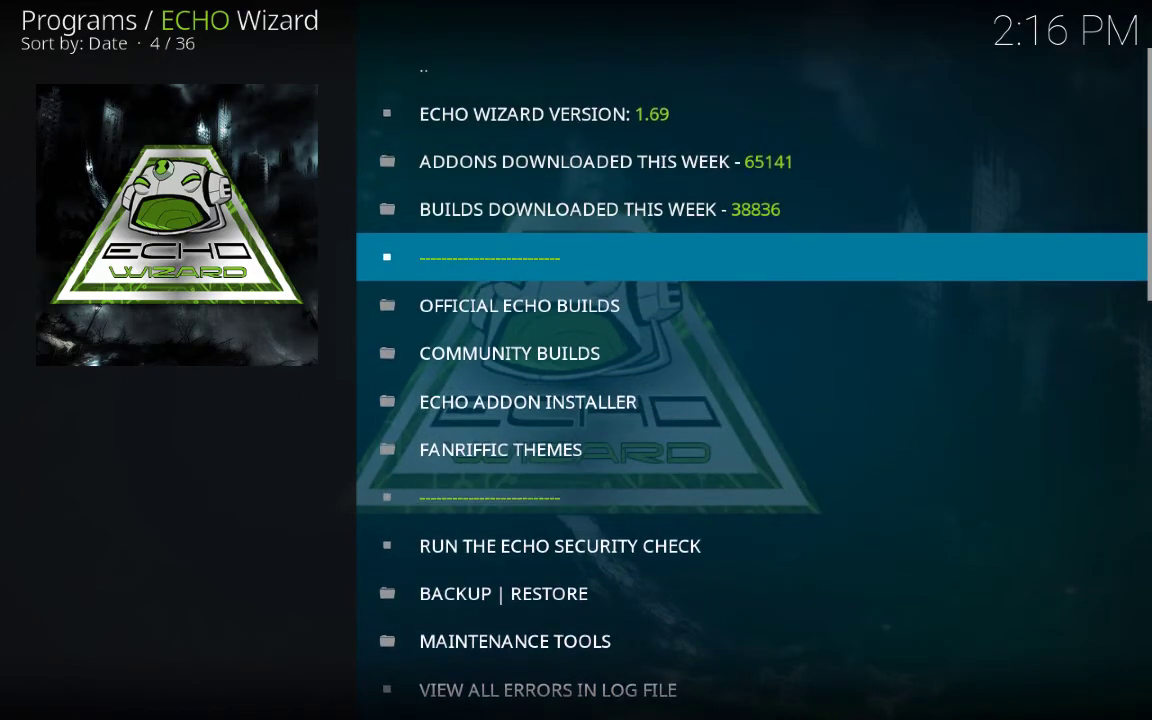
key(BackSpace)
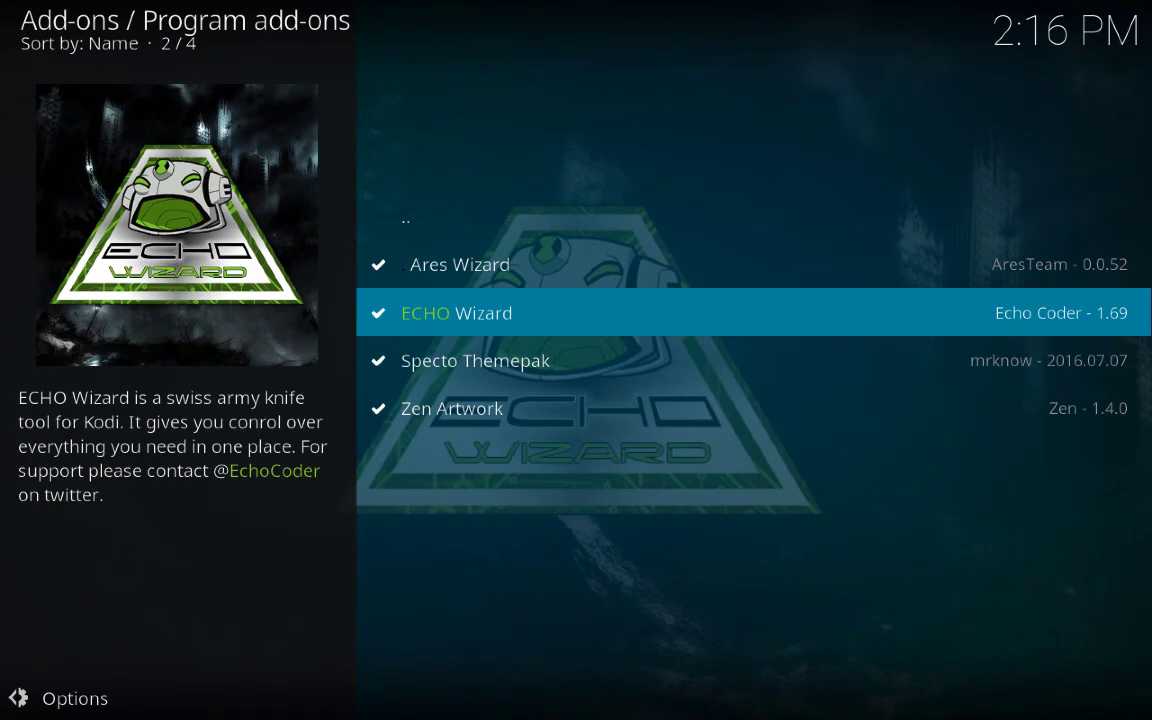
- Switch on Clear on Kodi Launch in ECHO Wizard's Auto Clean Options, save, and back out
key(i)
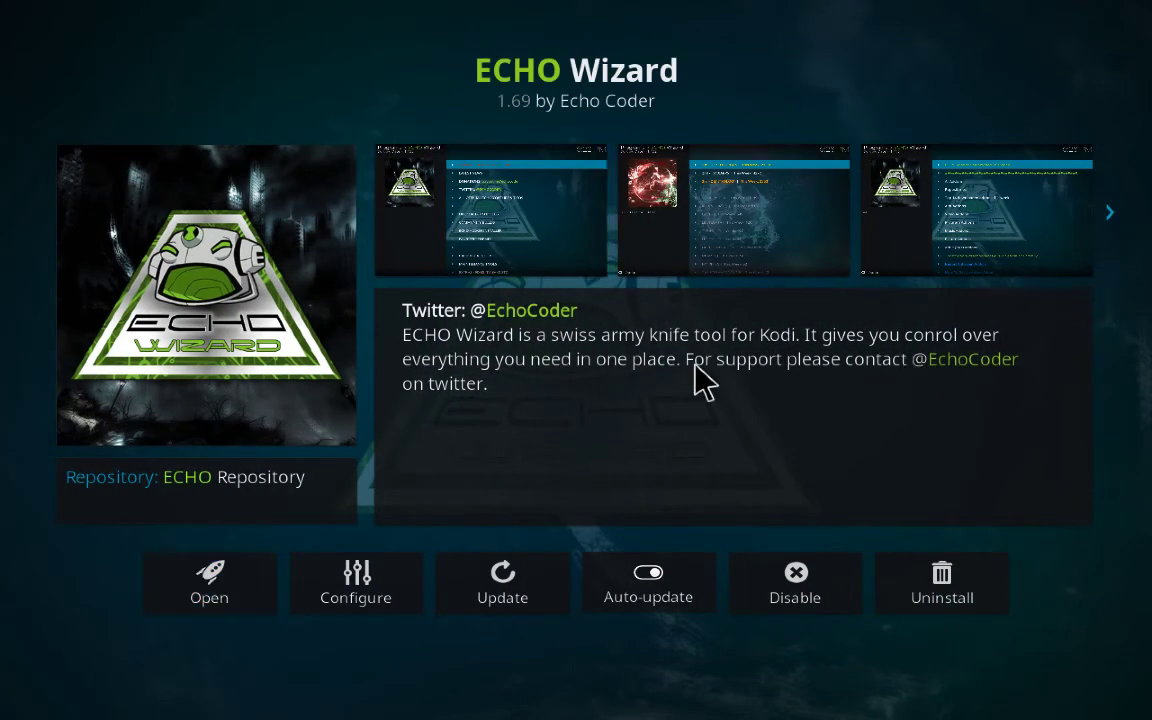
click(370, 603)
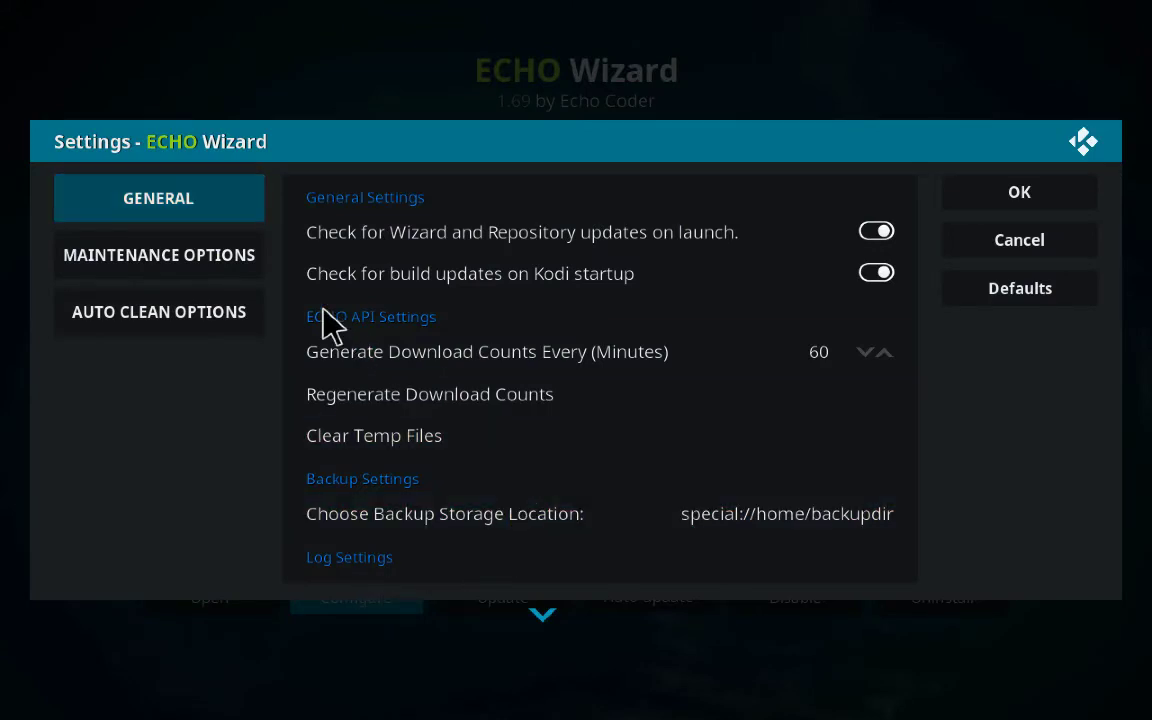
mouse_move(216, 250)
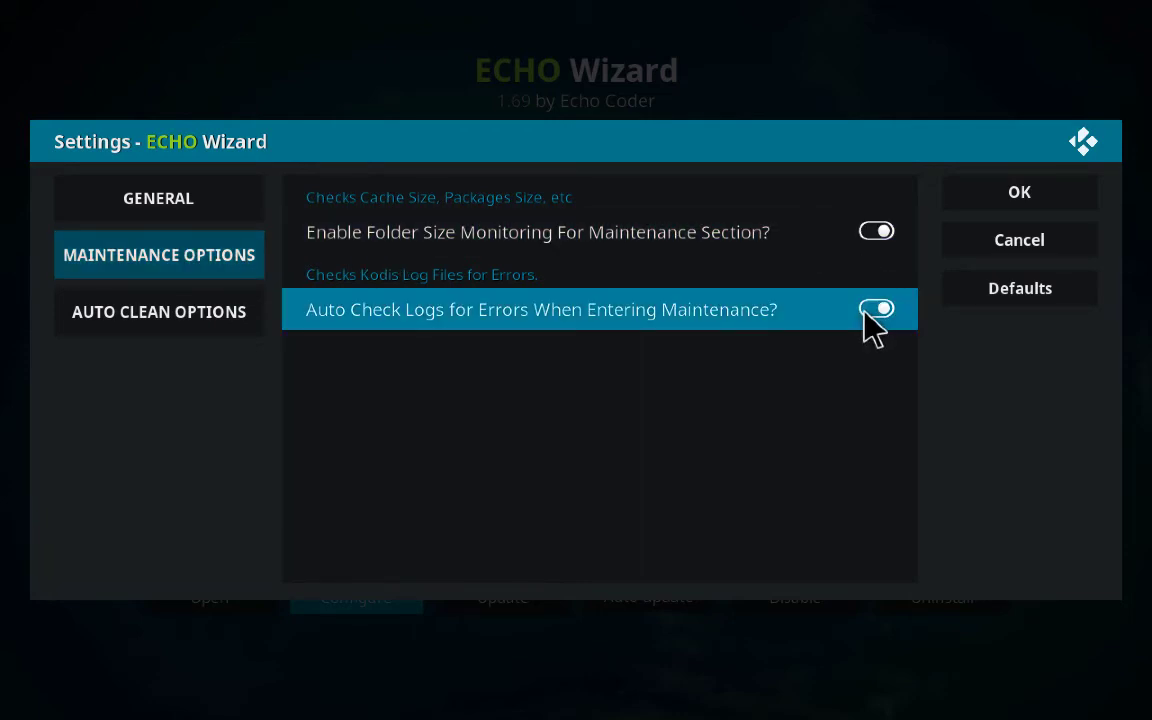
mouse_move(262, 314)
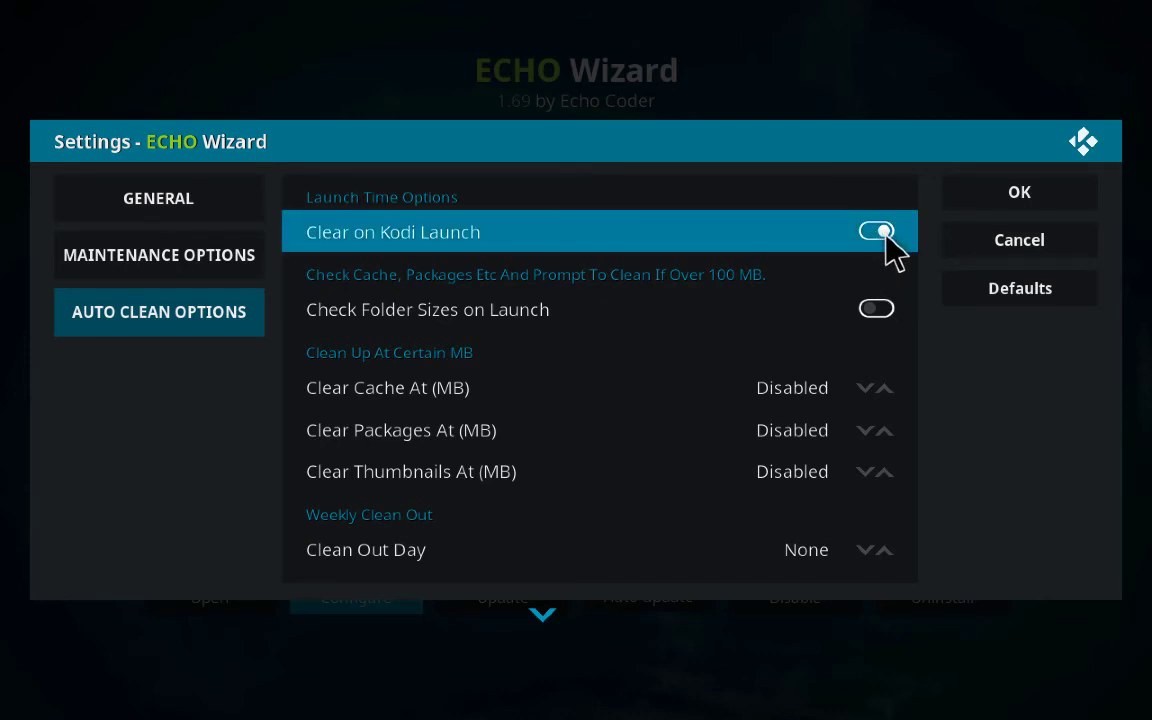
click(996, 209)
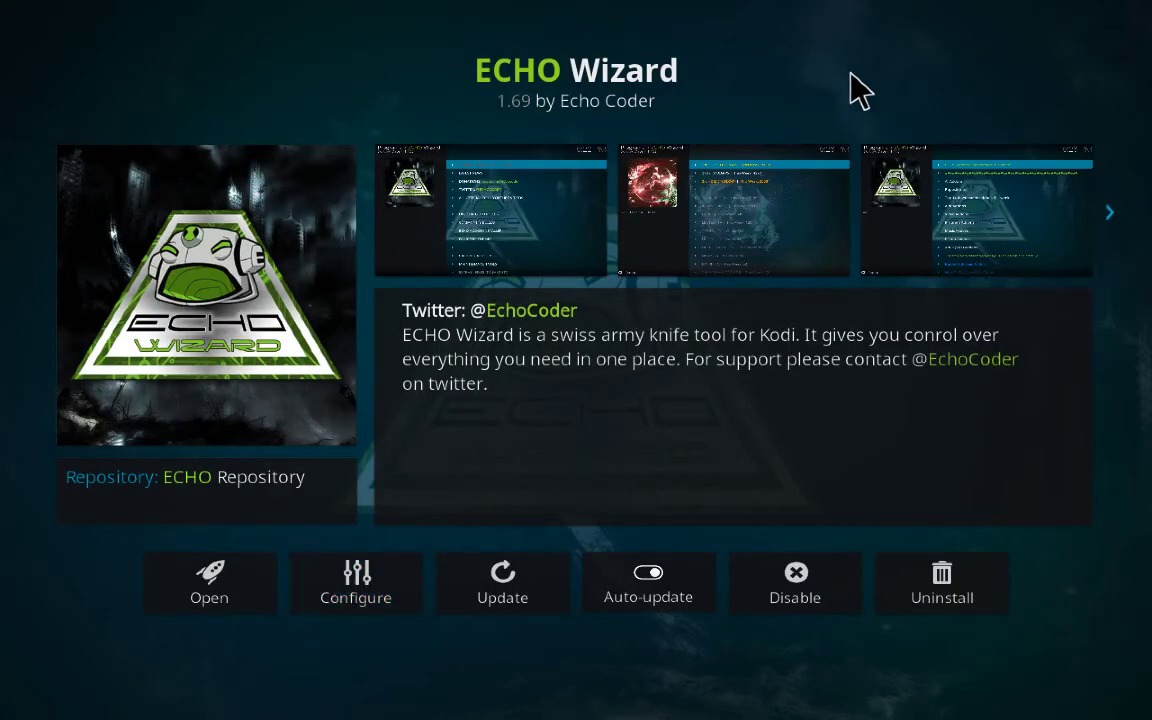
key(BackSpace)
key(BackSpace)
key(BackSpace)
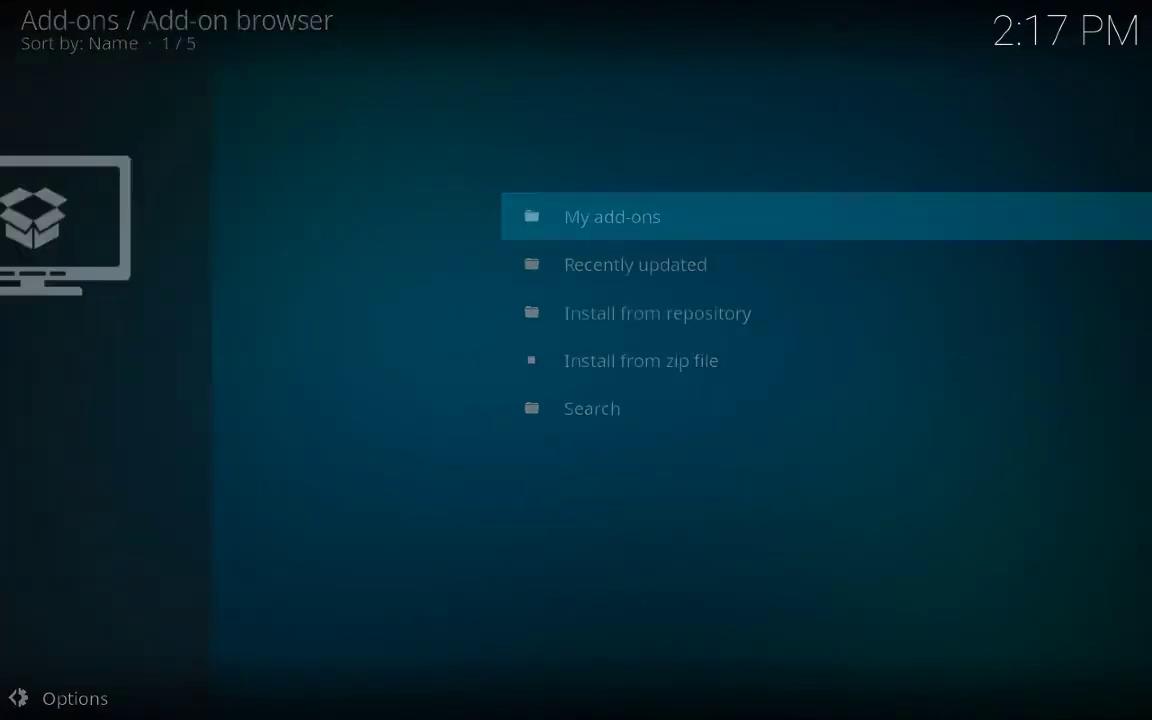
- Back out to the Kodi home screen and open the Exodus video add-on
key(BackSpace)
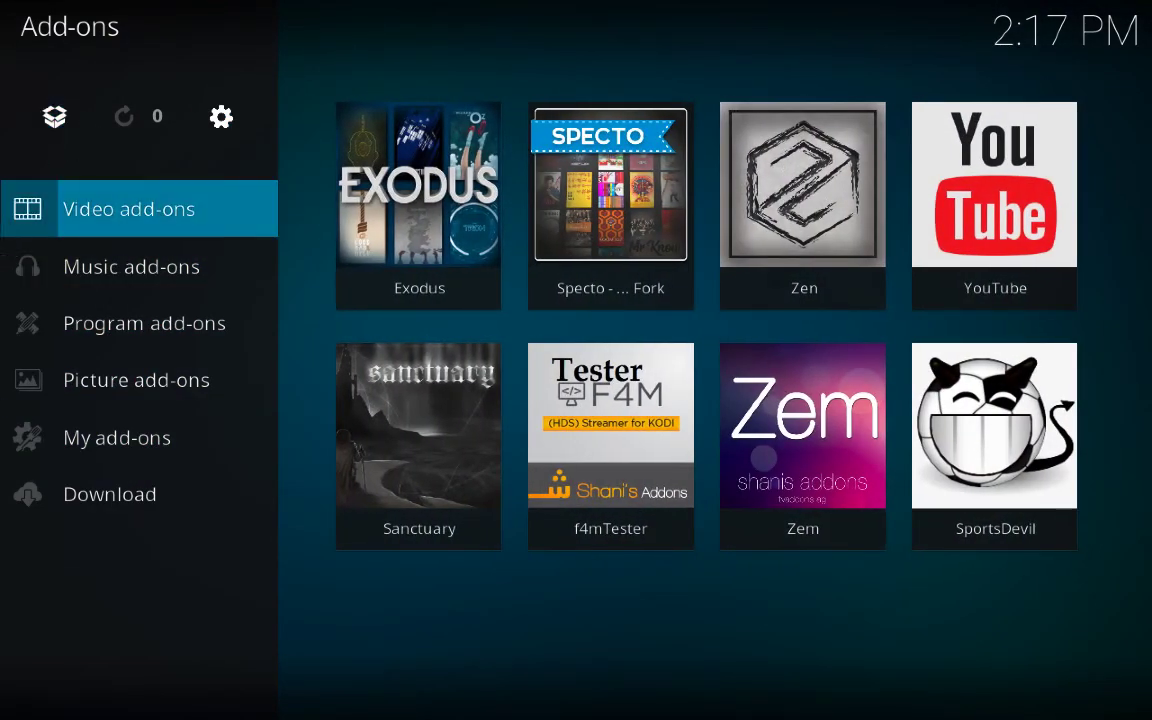
key(Escape)
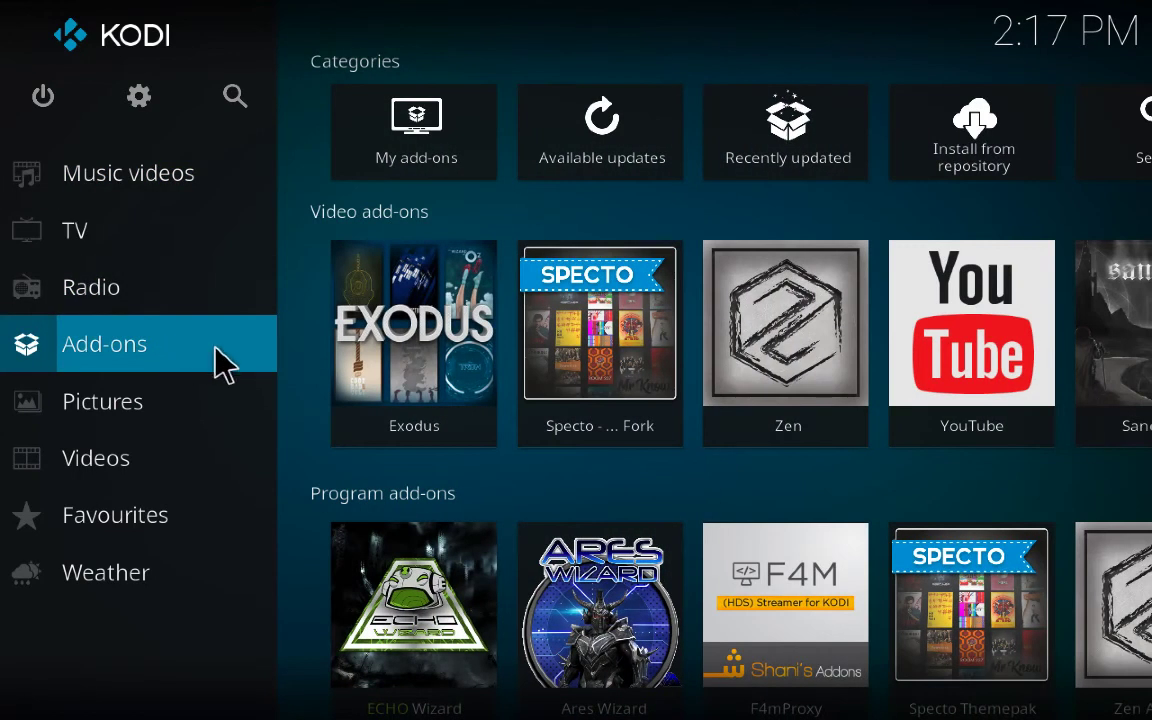
click(406, 358)
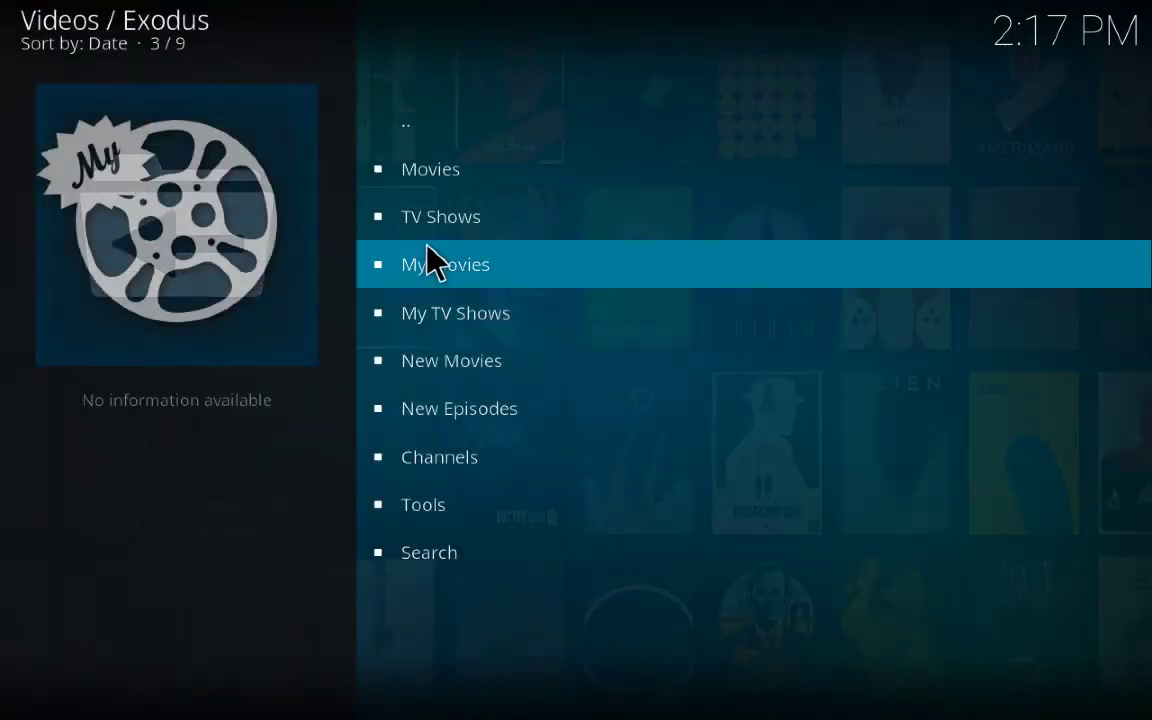
click(430, 175)
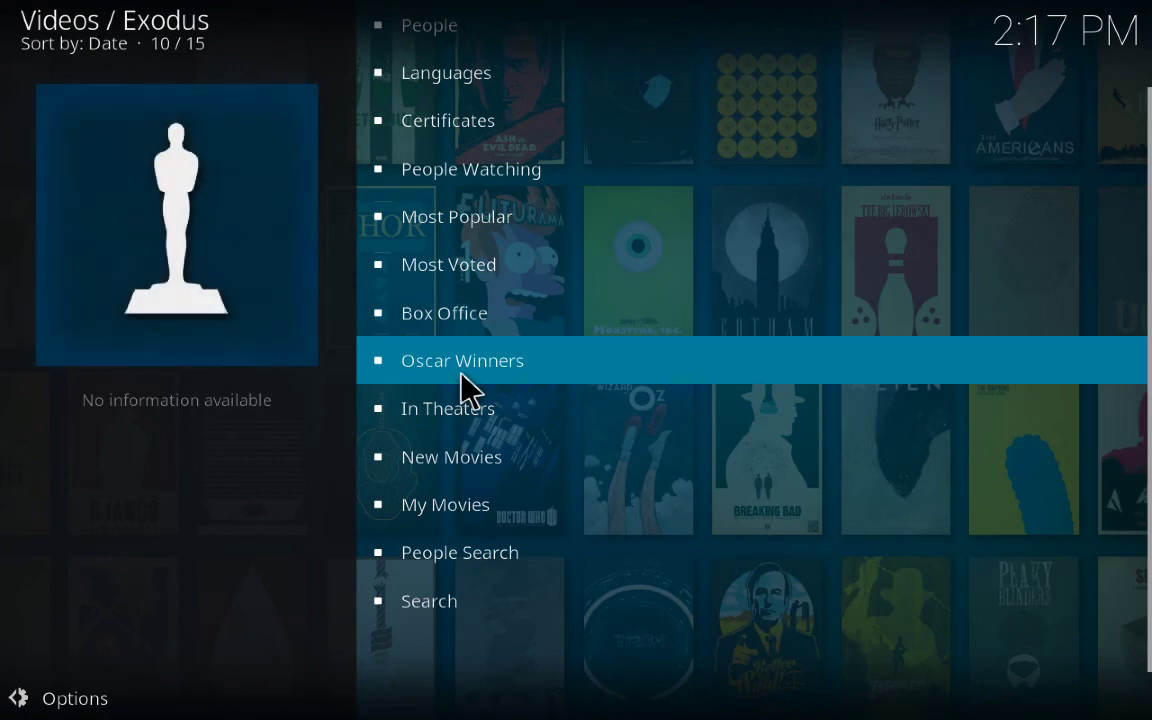
click(450, 465)
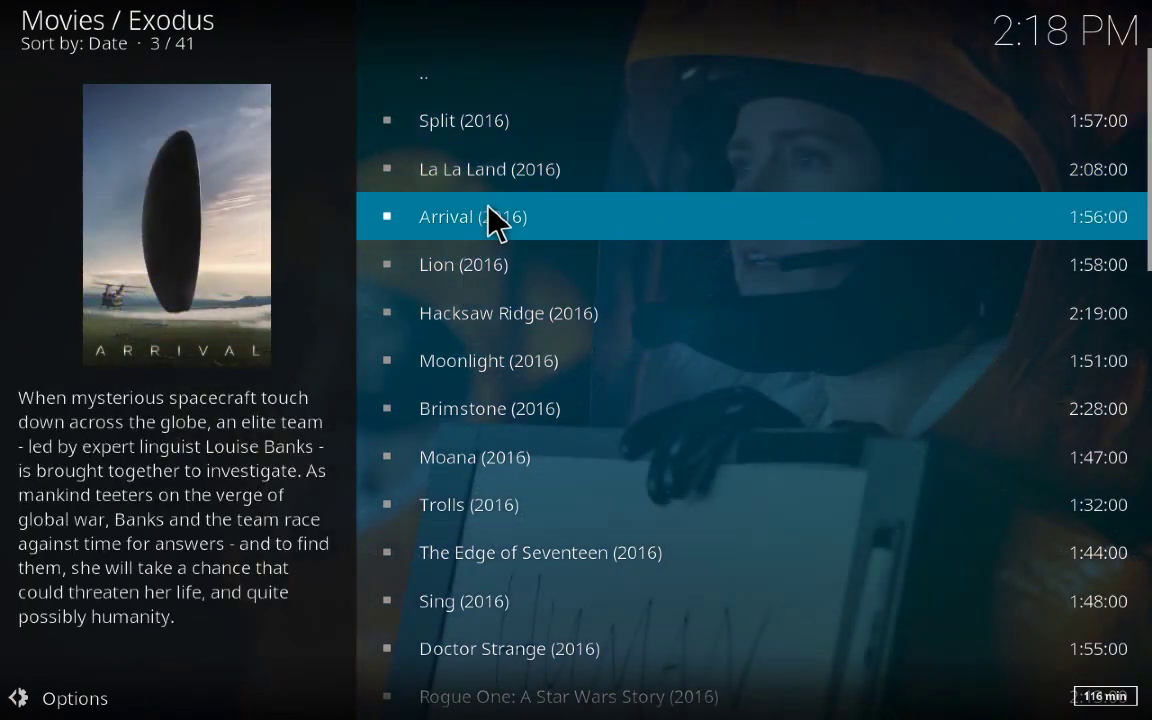
key(BackSpace)
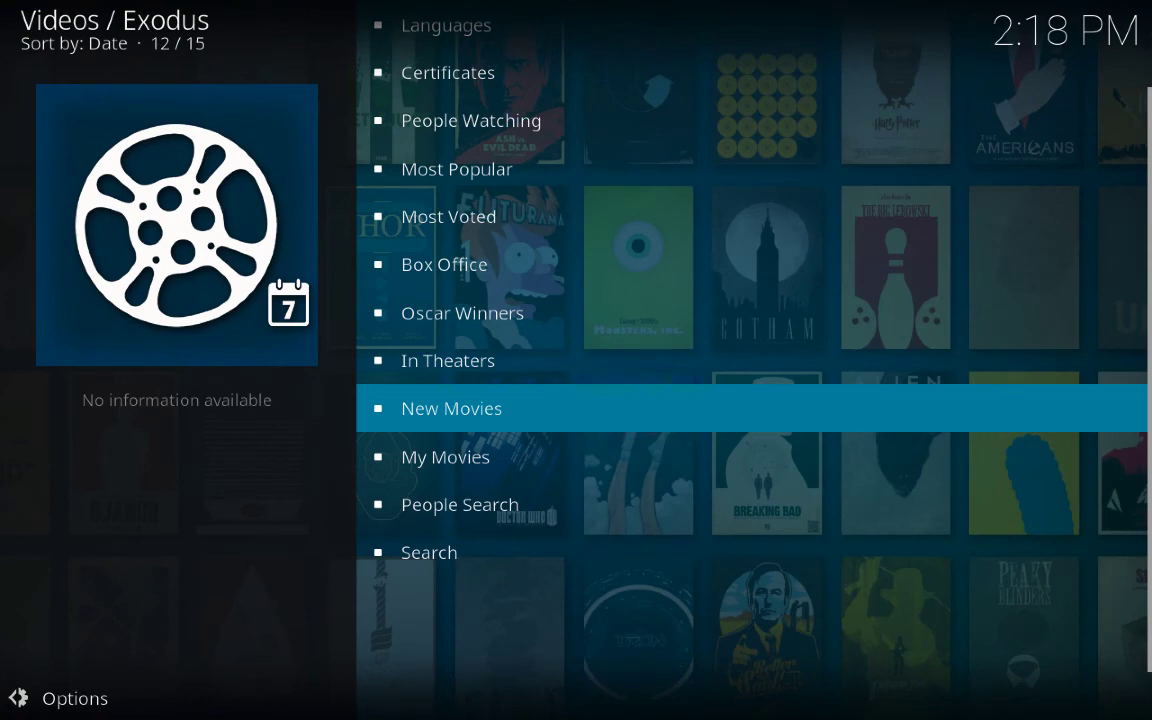
key(BackSpace)
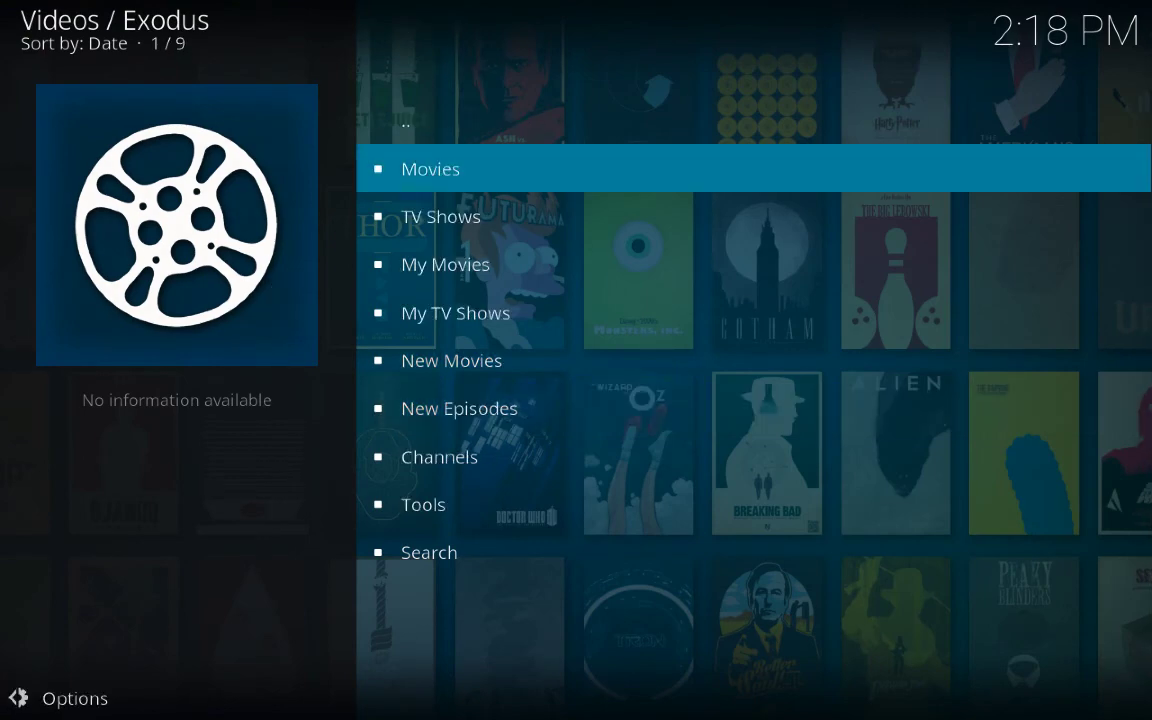
key(Down)
key(Down)
key(Down)
key(Down)
key(Down)
key(Down)
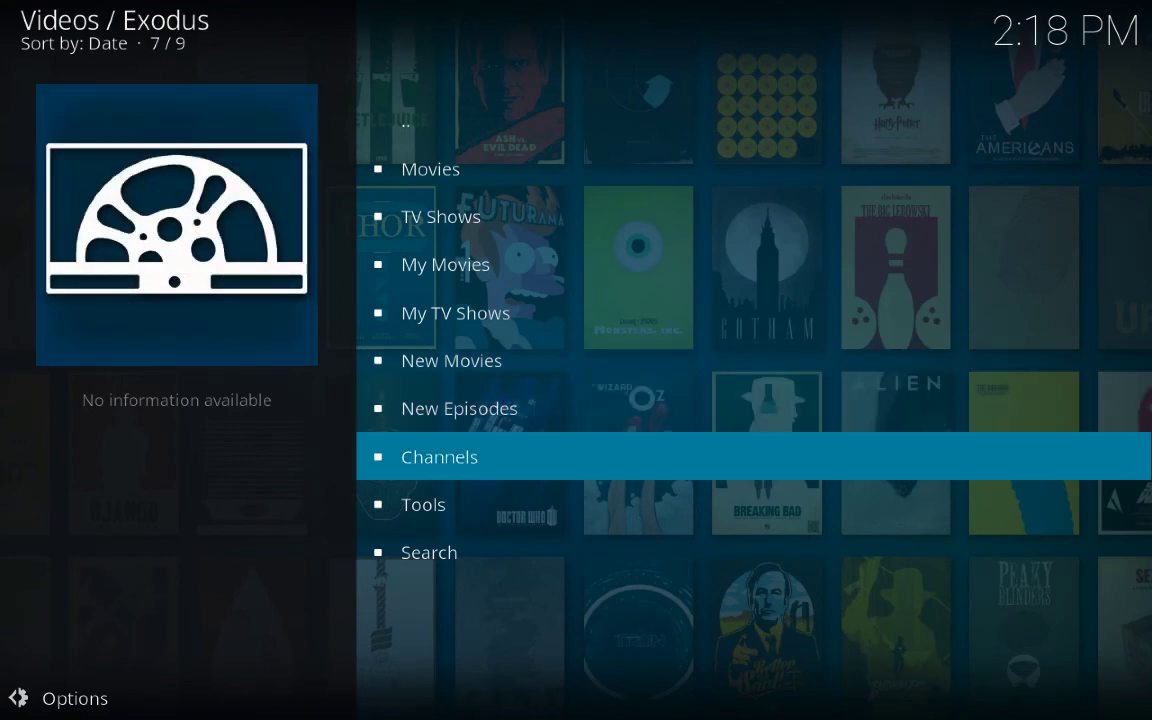
key(BackSpace)
key(BackSpace)
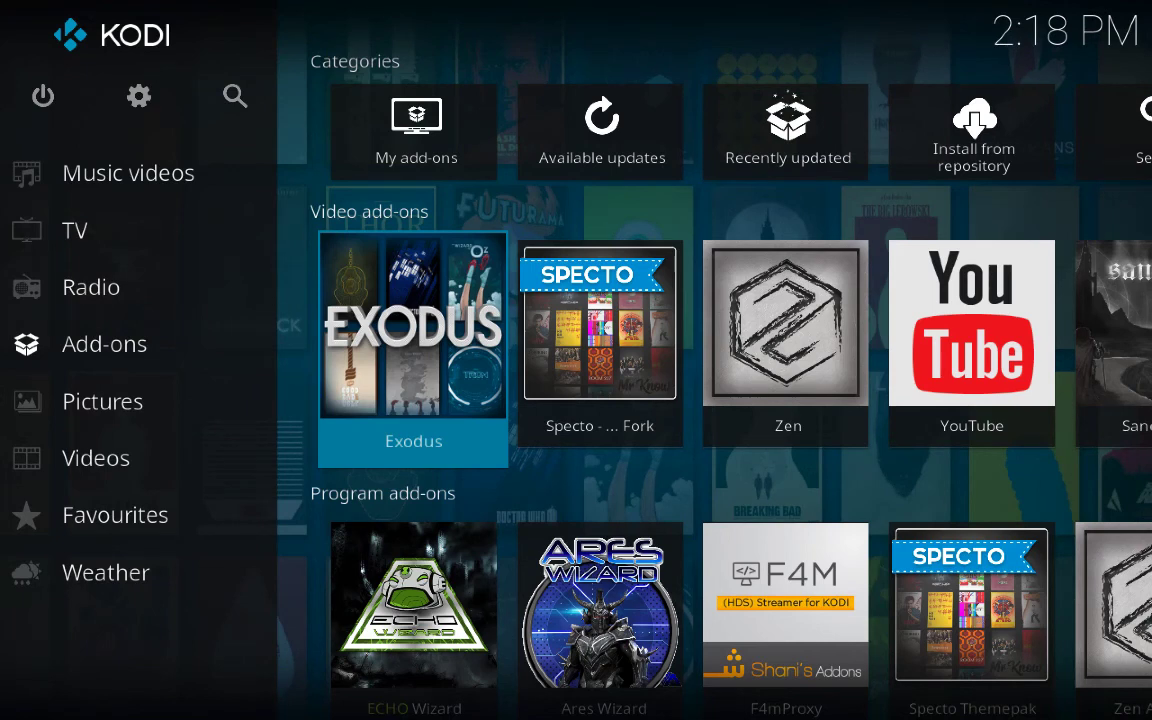
key(Right)
key(Right)
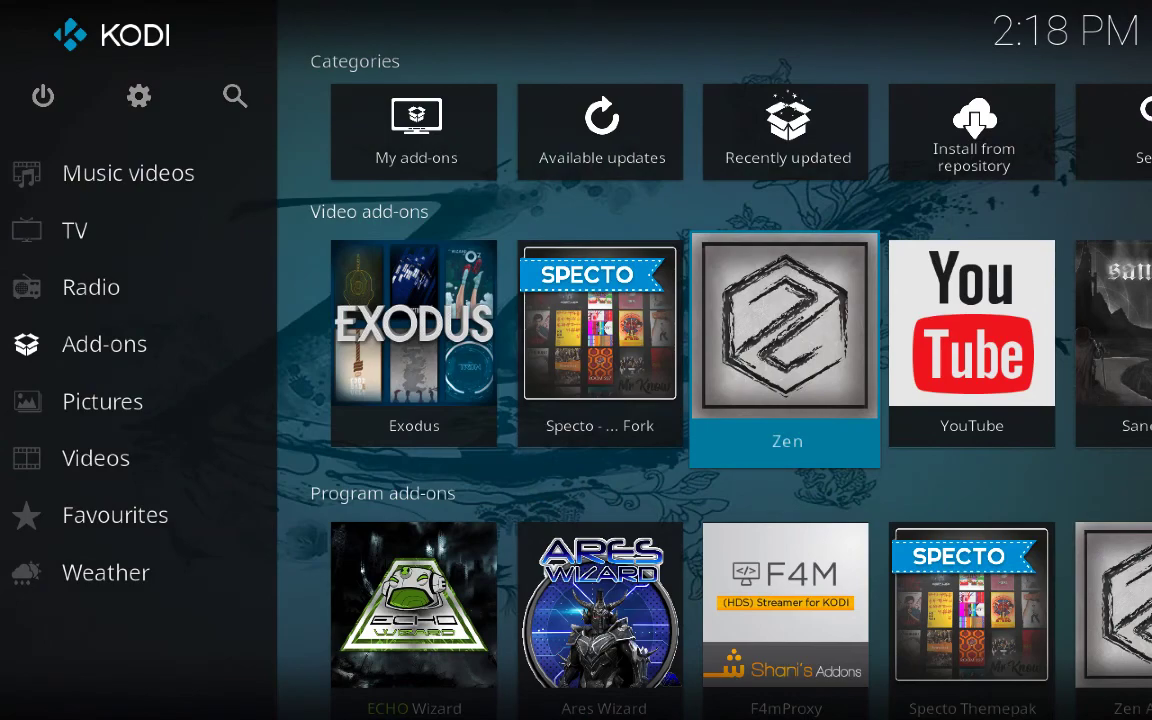
key(Return)
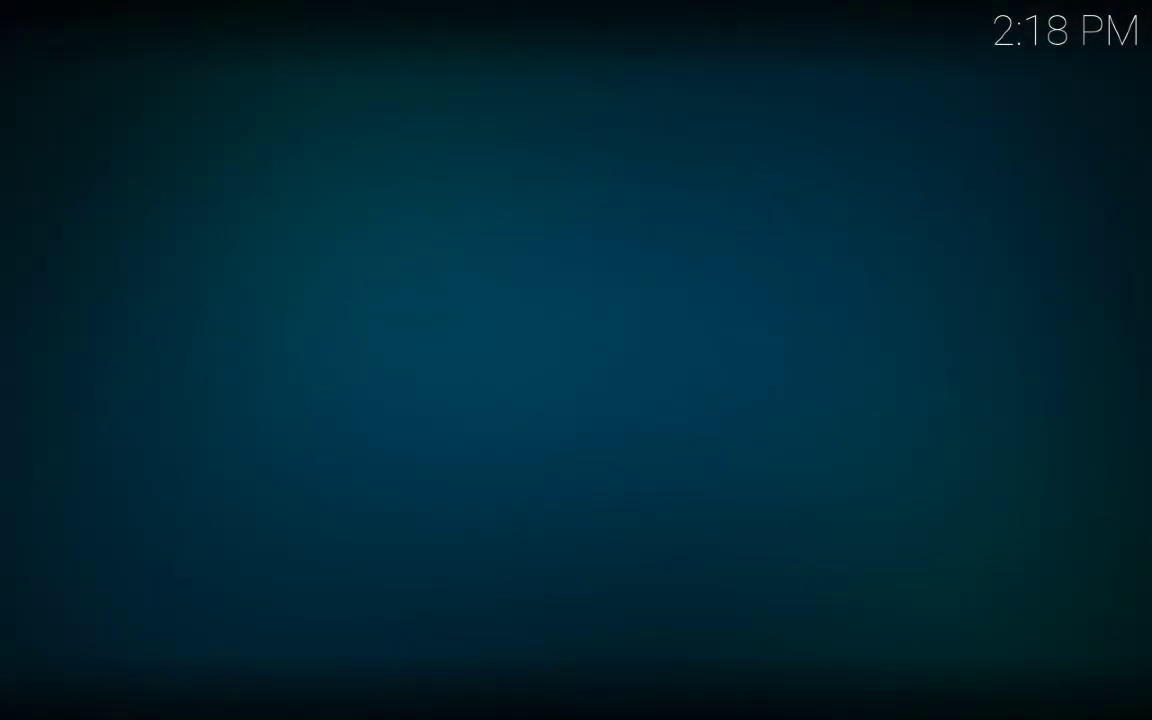
key(Down)
key(Down)
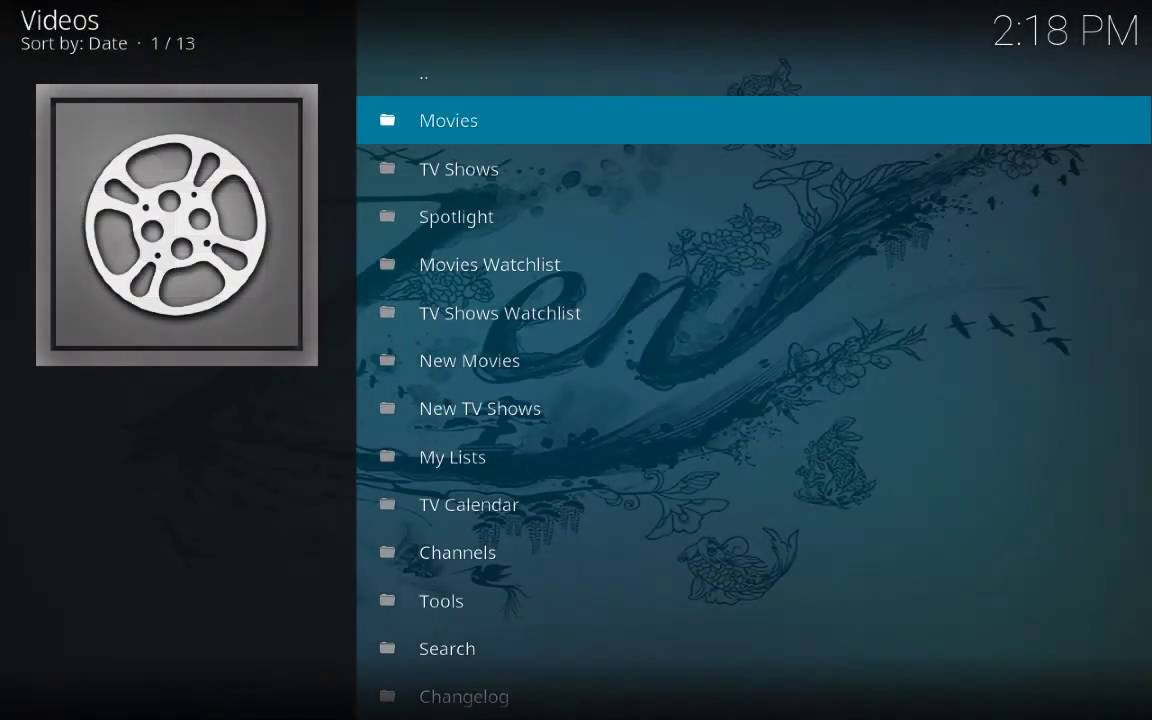
key(Return)
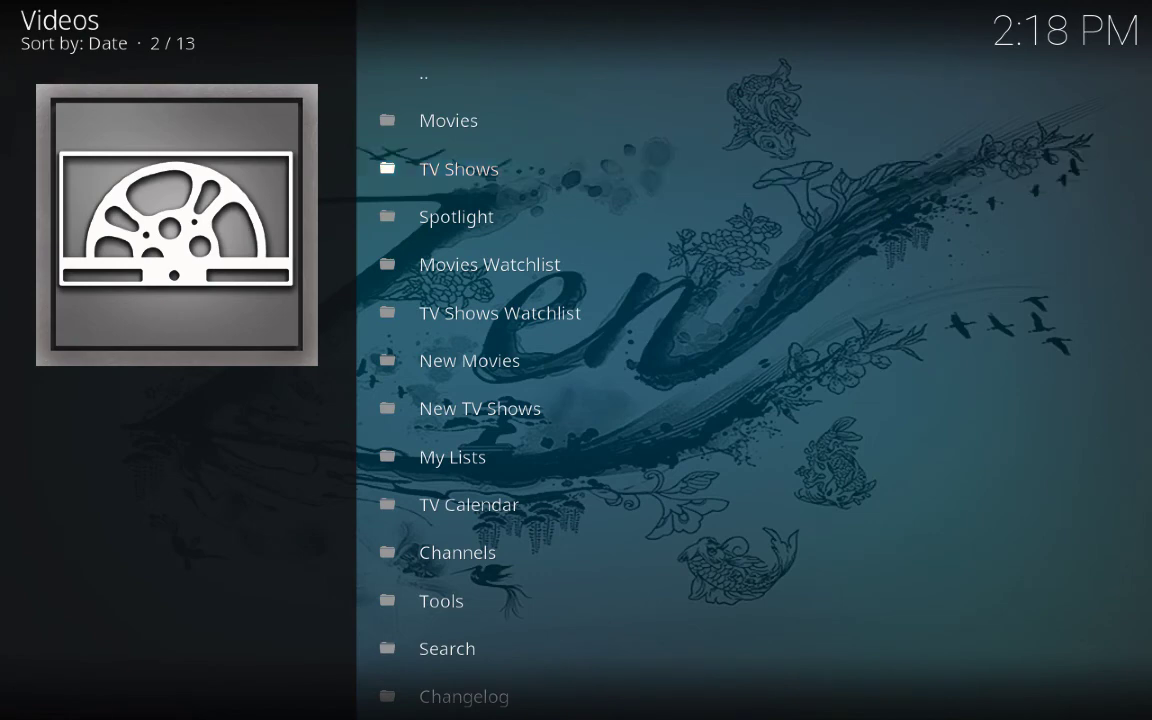
key(Down)
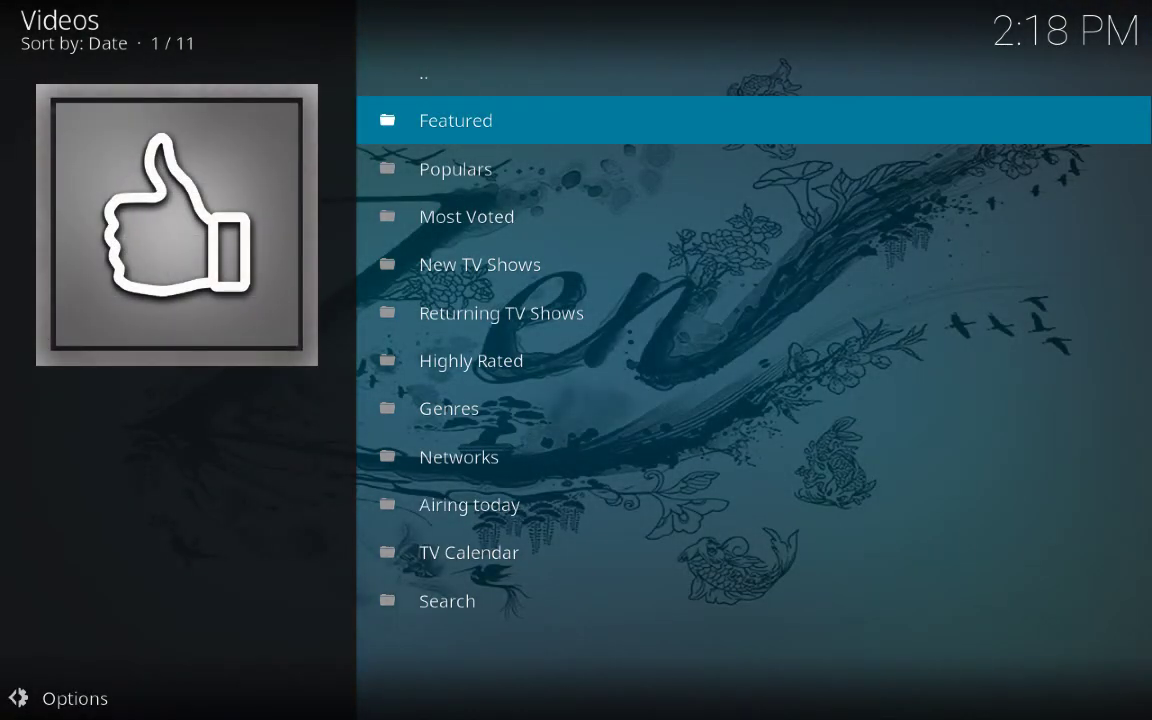
key(Down)
key(Down)
key(Down)
key(Down)
key(Down)
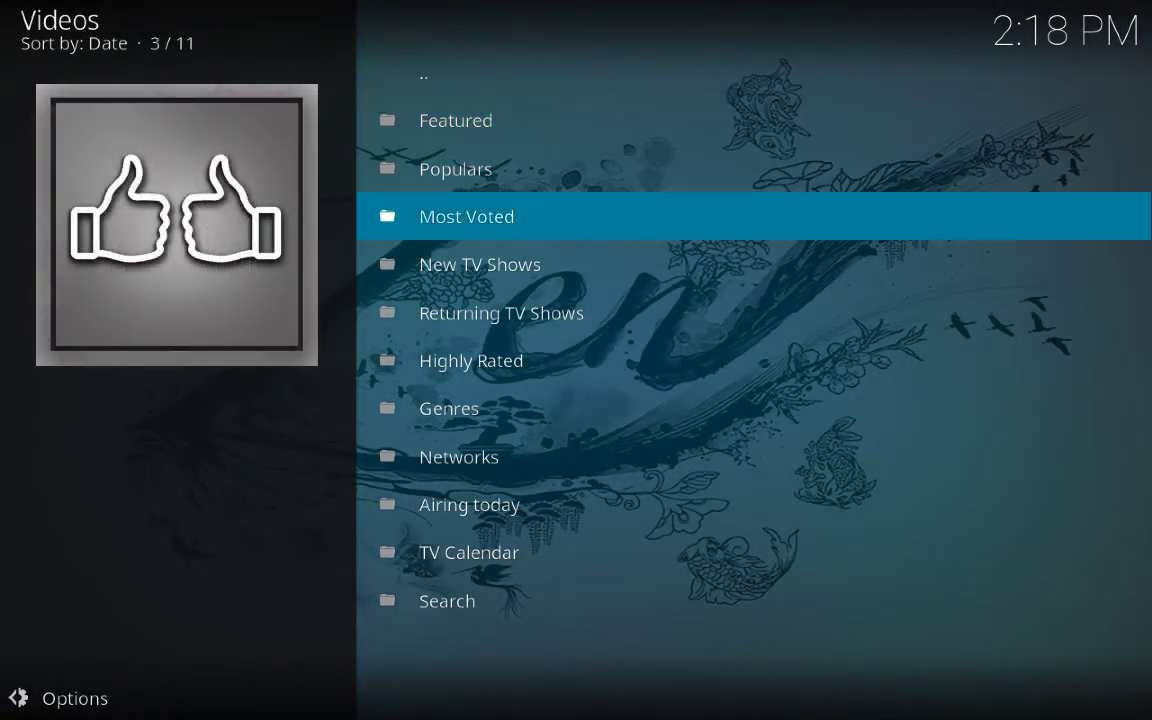
key(Return)
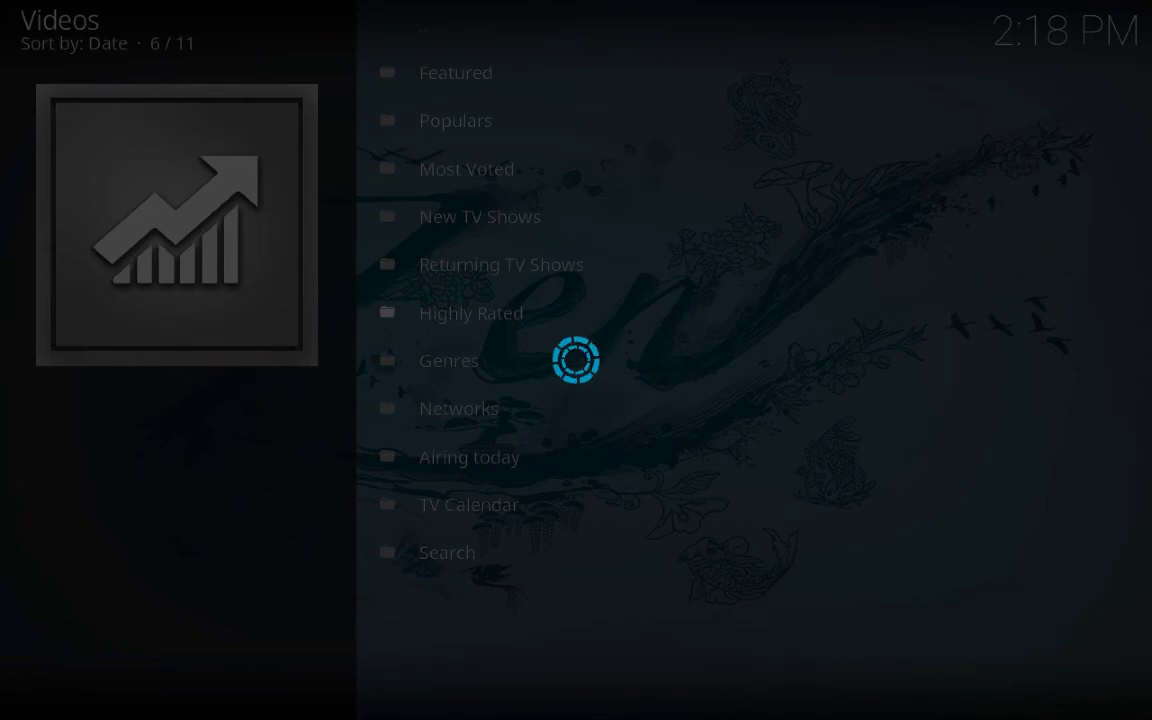
key(Down)
key(Down)
key(Down)
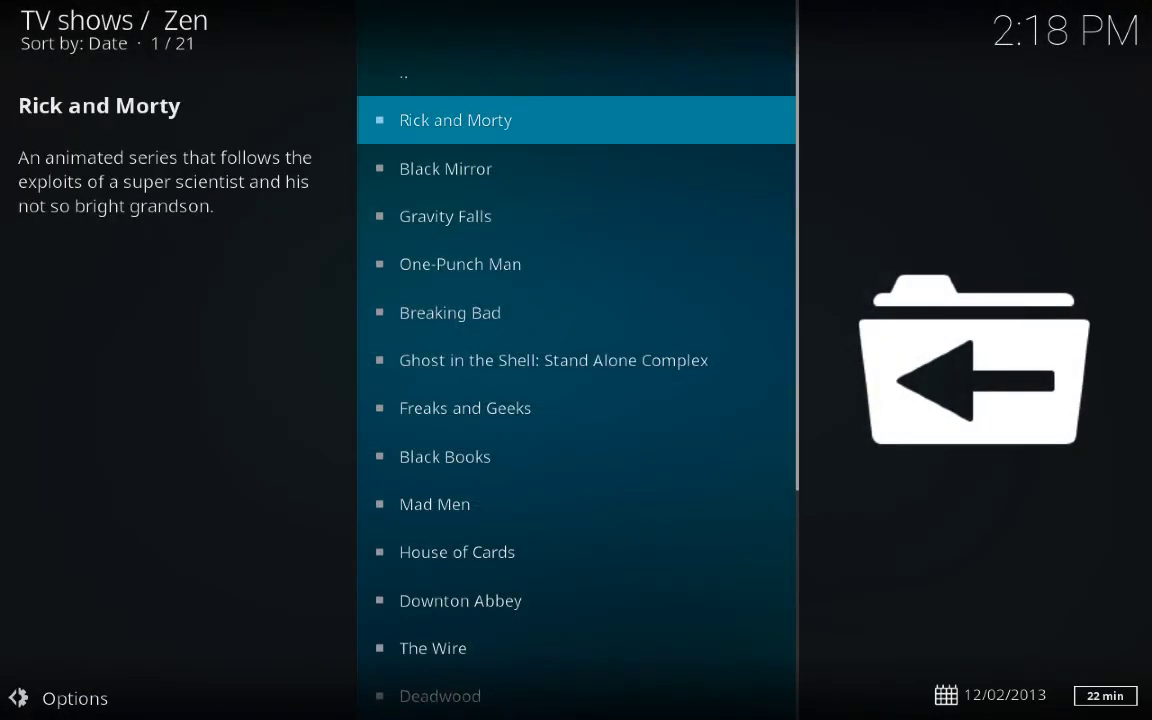
key(Down)
key(Down)
key(Down)
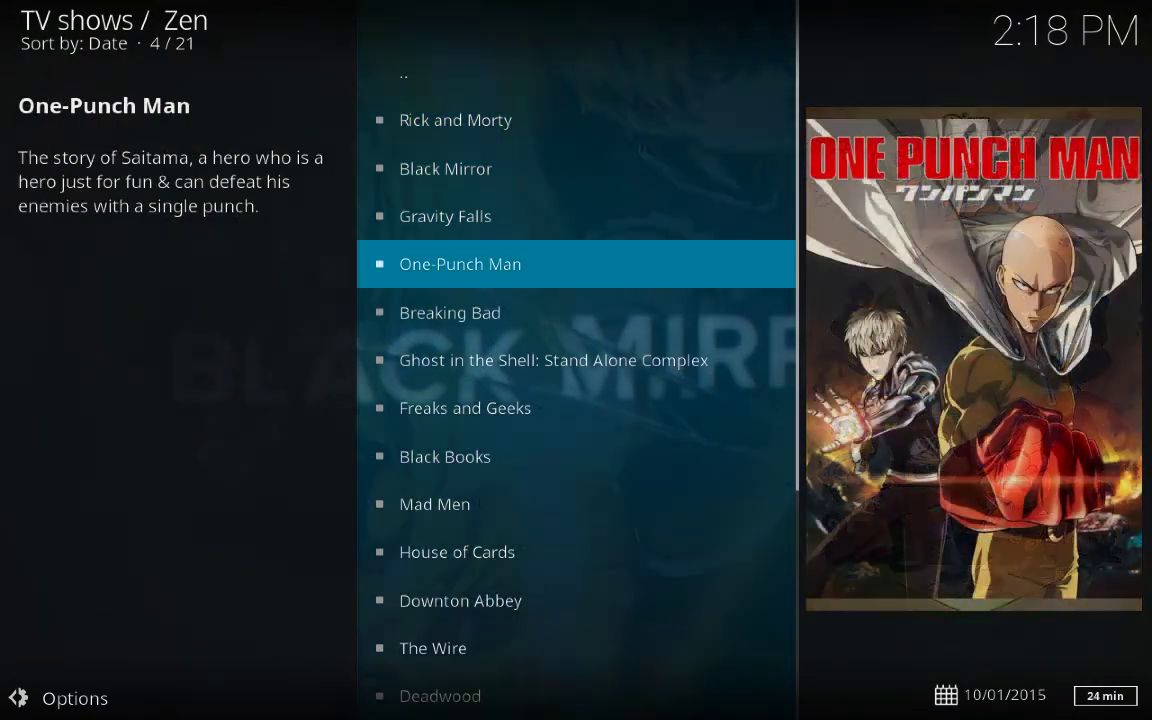
key(Down)
key(Down)
key(Down)
key(Down)
key(Down)
key(Down)
key(Down)
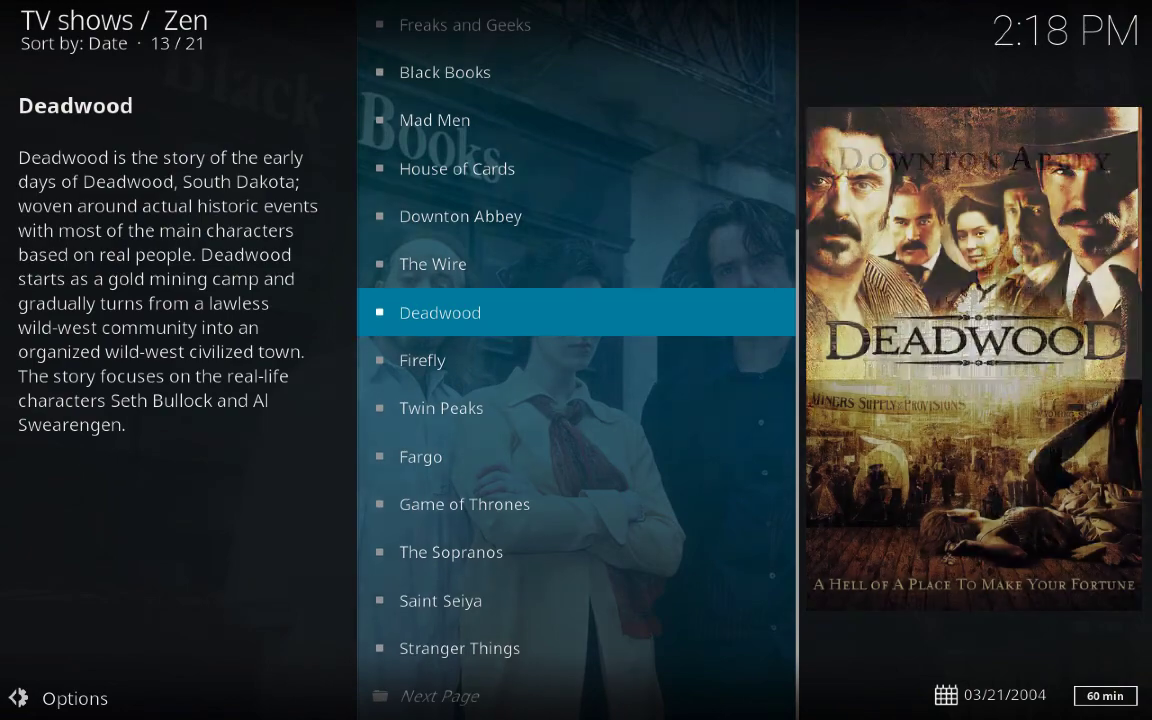
key(Up)
key(Up)
key(Up)
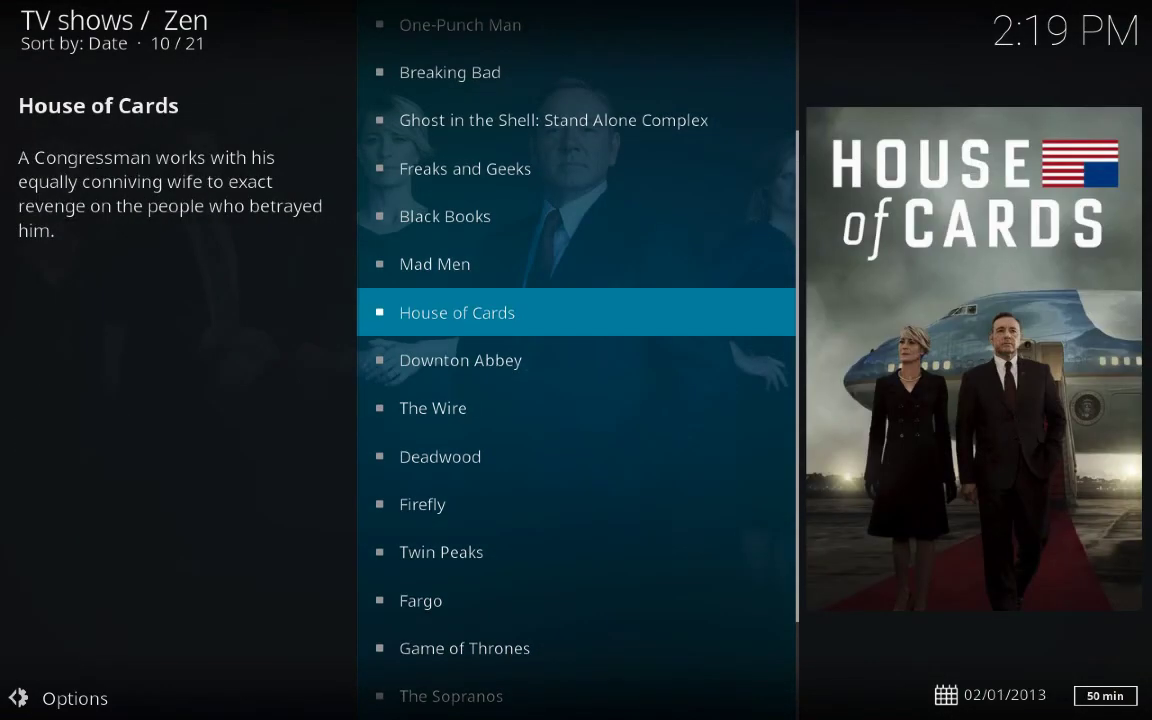
key(BackSpace)
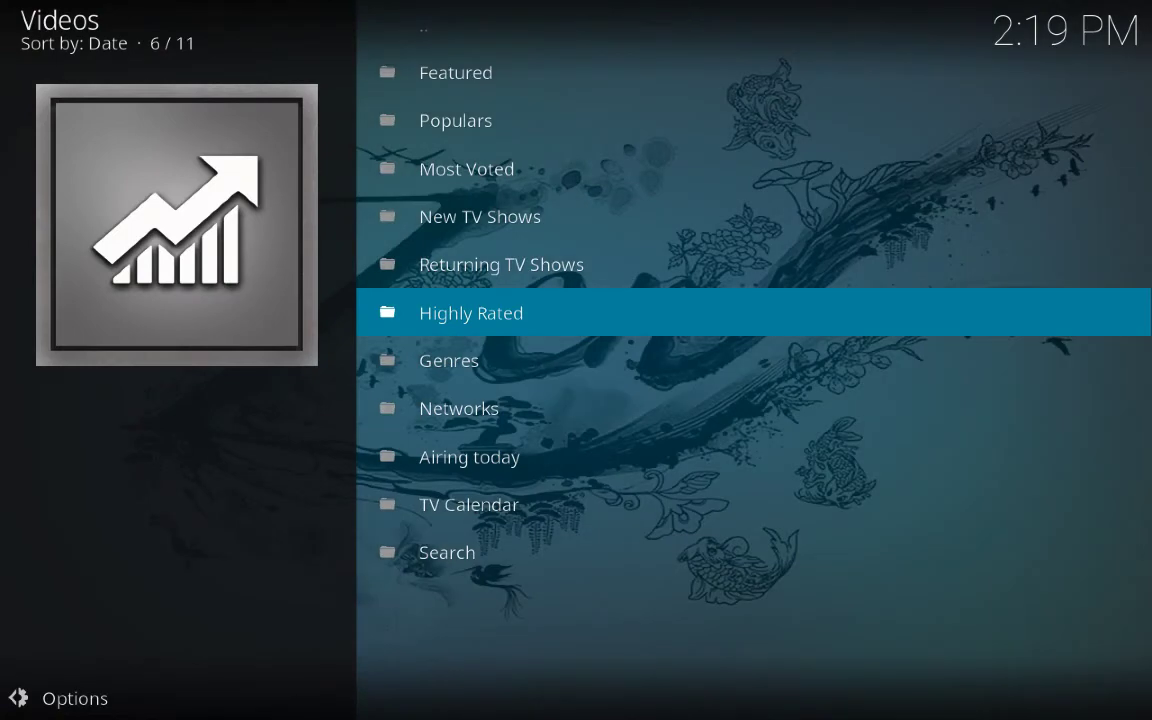
key(BackSpace)
key(BackSpace)
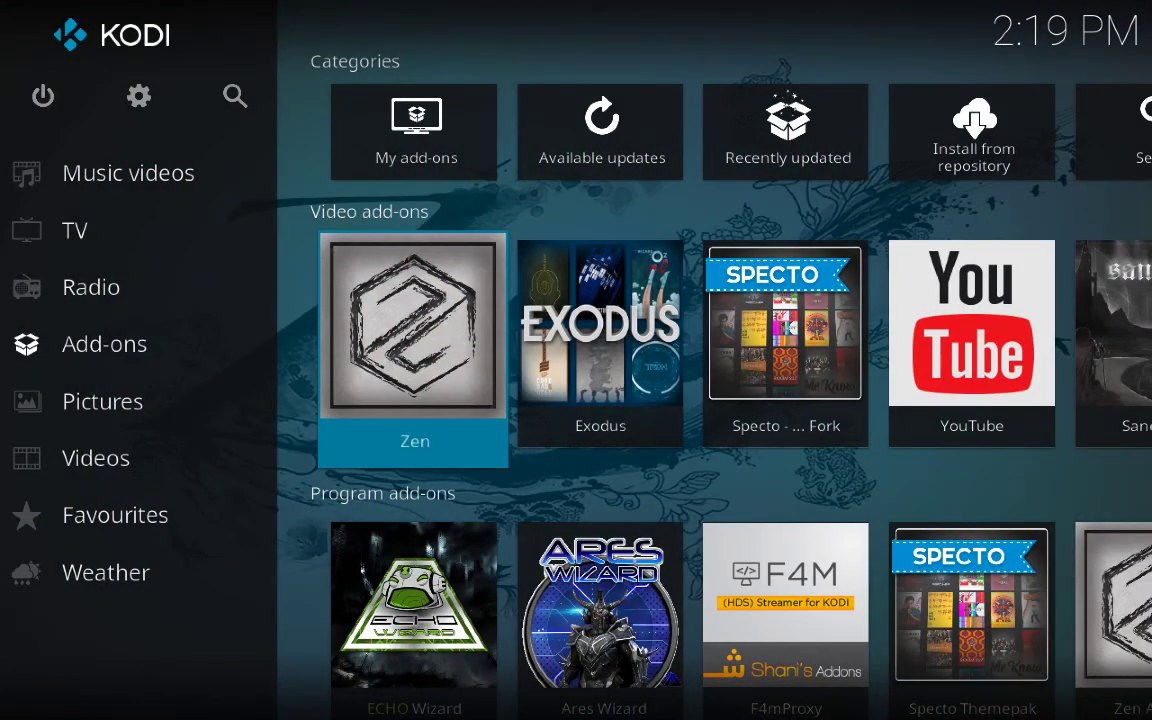
- Open f4mTester from the home video add-ons, browse its streams, exit, then launch Sanctuary
key(Right)
key(Right)
key(Right)
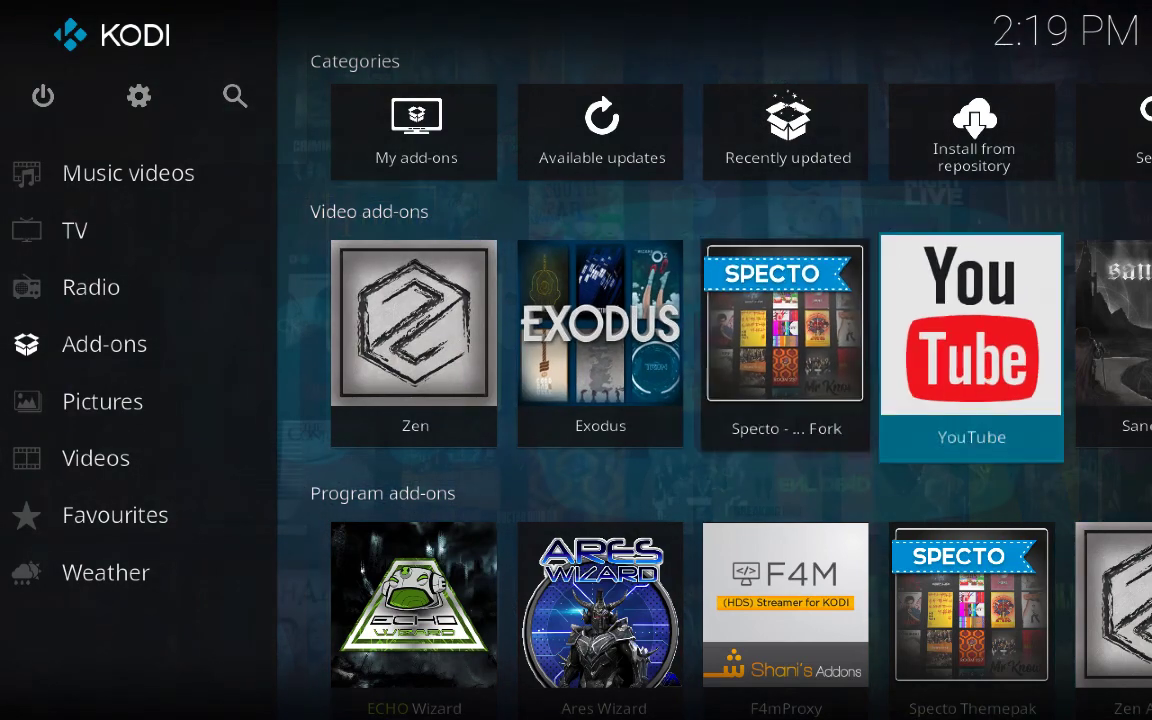
key(Right)
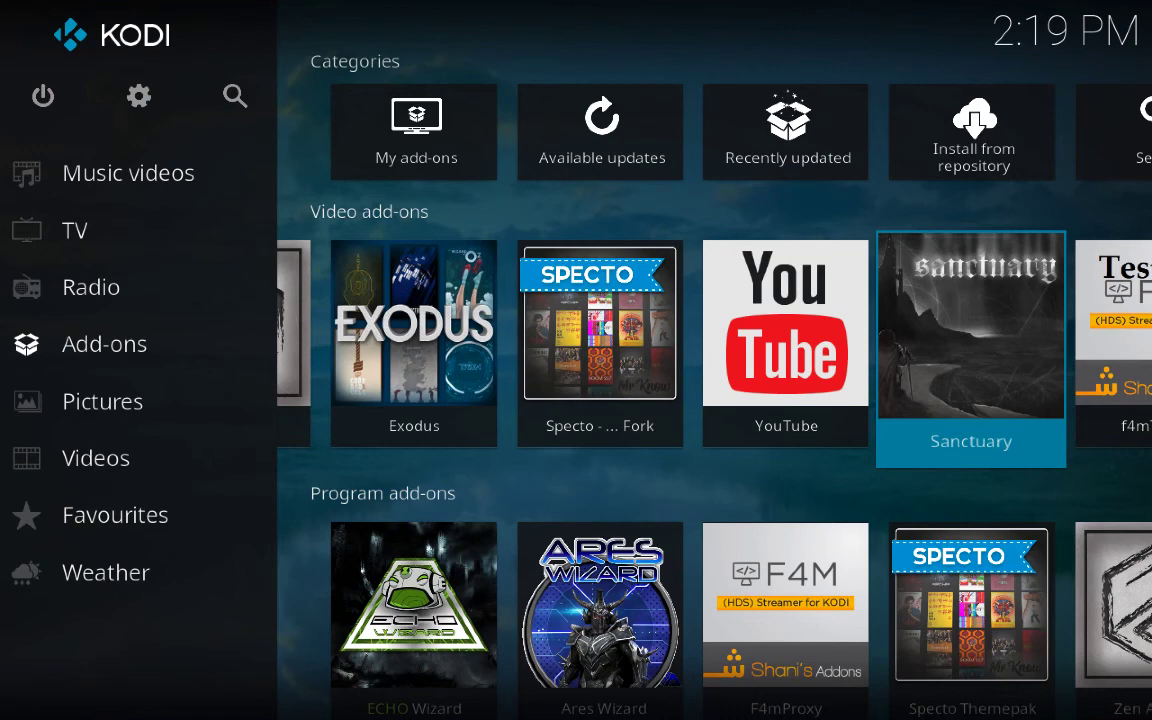
key(Right)
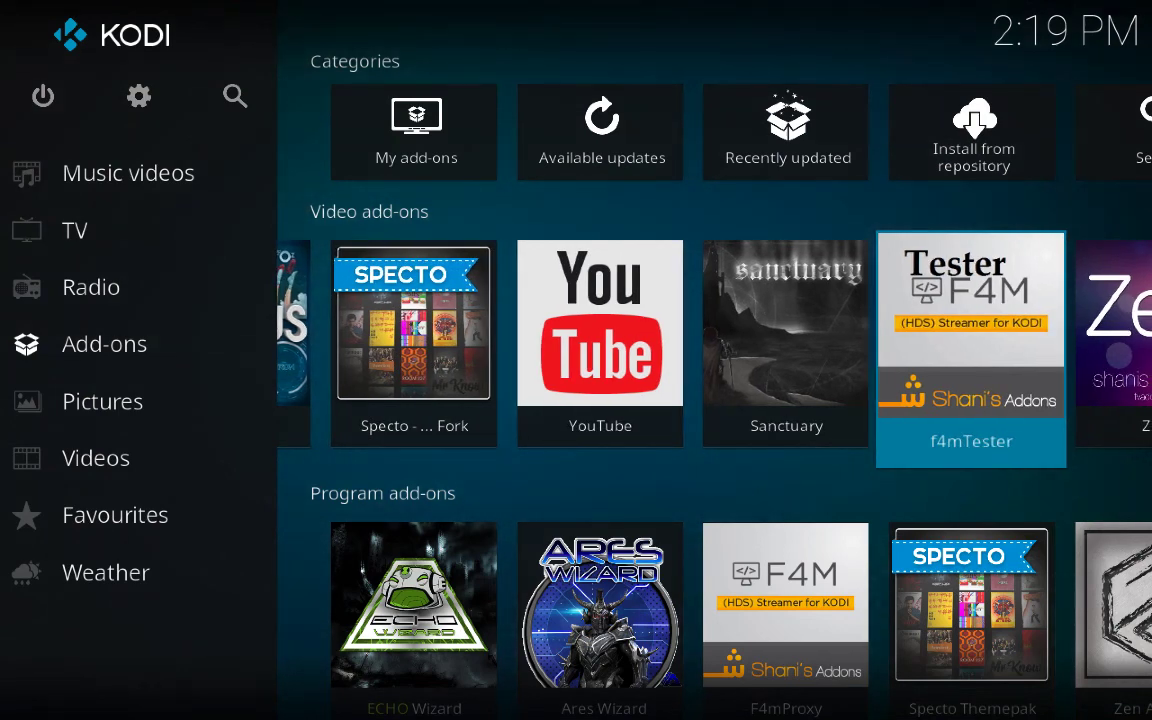
key(Return)
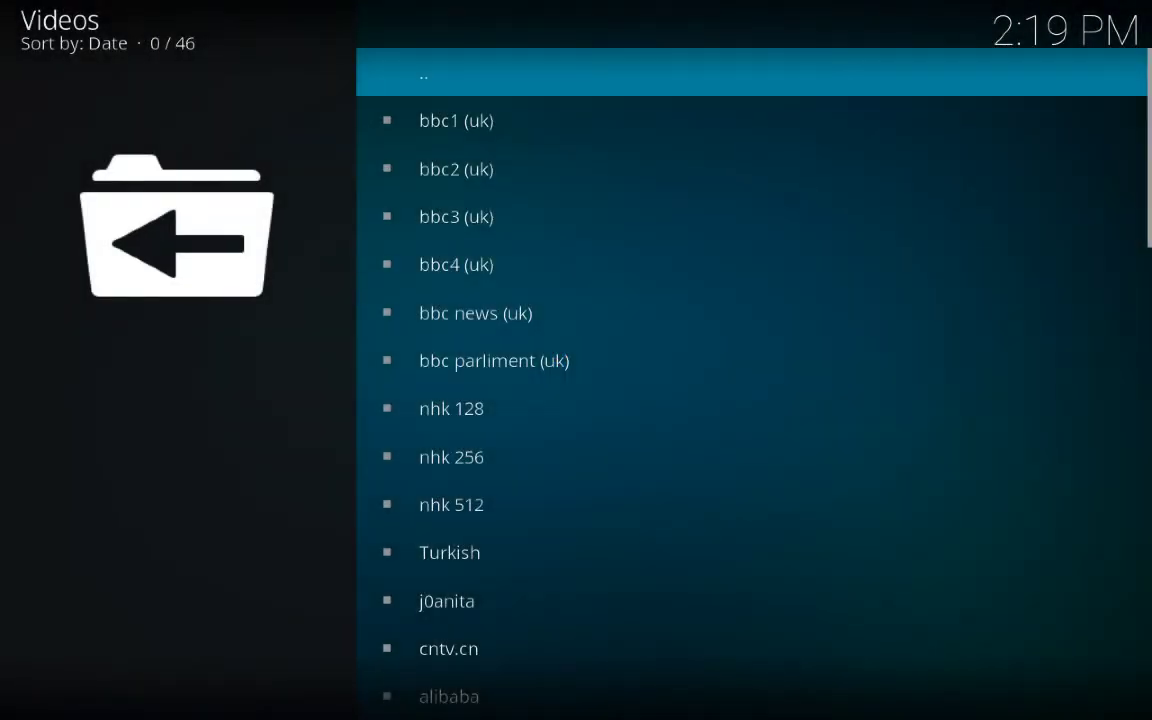
key(Down)
key(Down)
key(Down)
key(Down)
key(Down)
key(Down)
key(Down)
key(Down)
key(Down)
key(Down)
key(Down)
key(Escape)
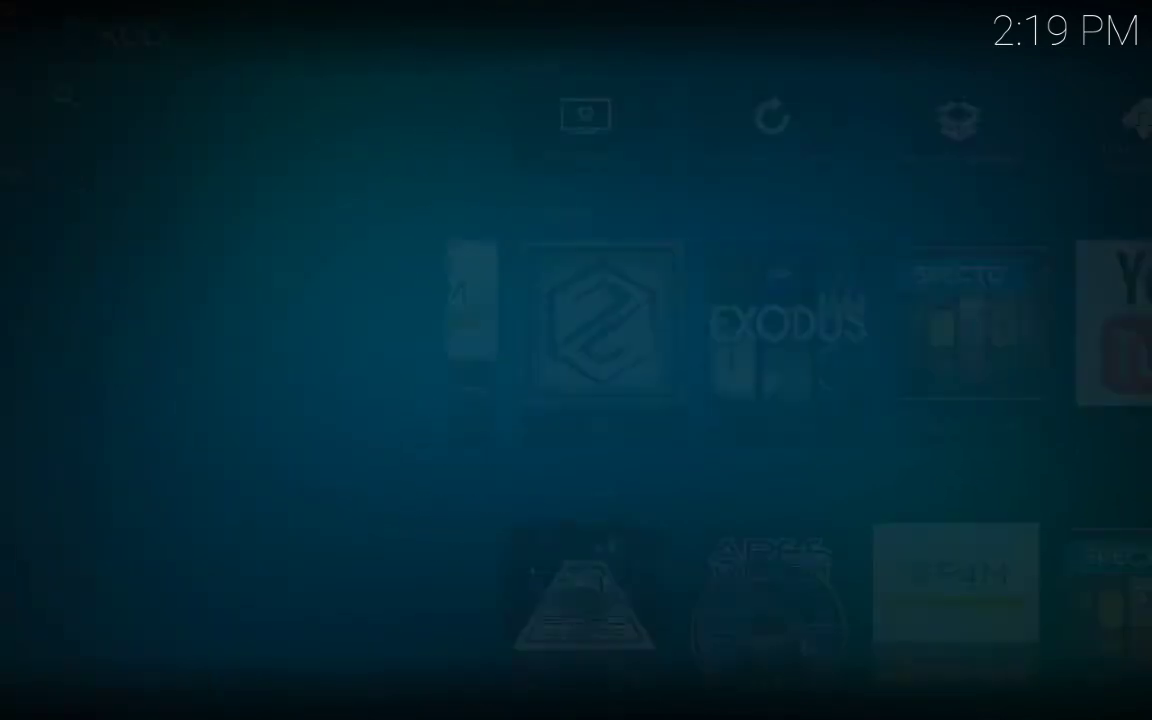
key(Right)
key(Right)
key(Right)
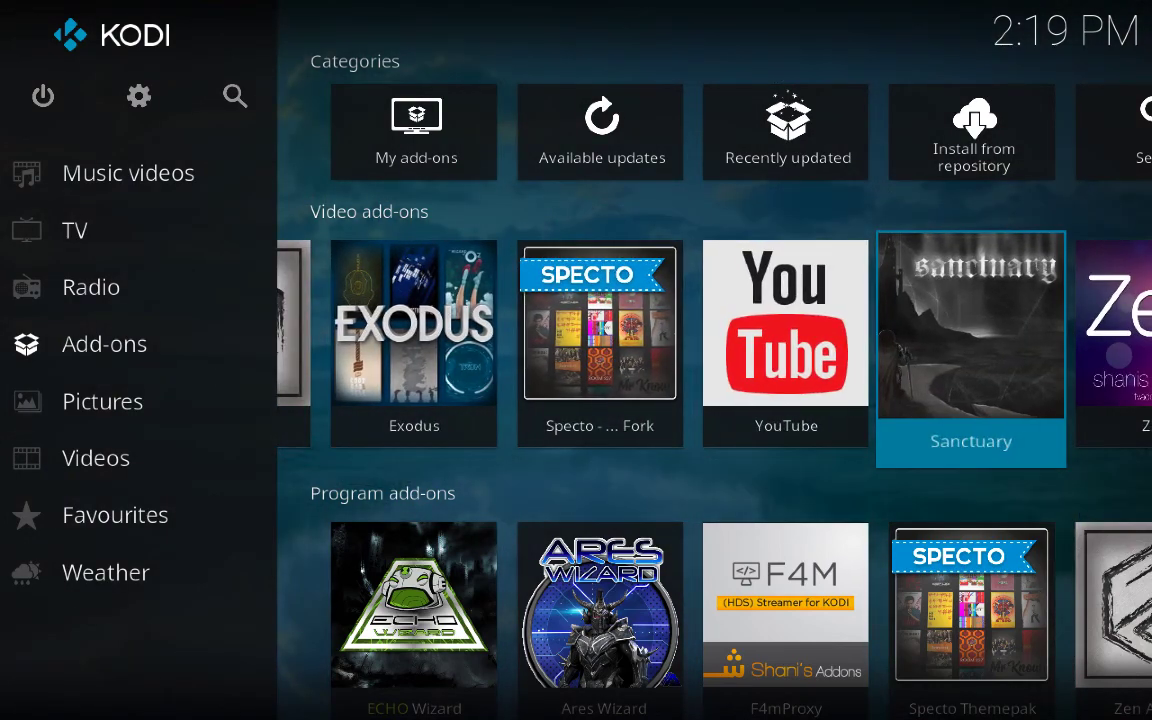
key(Return)
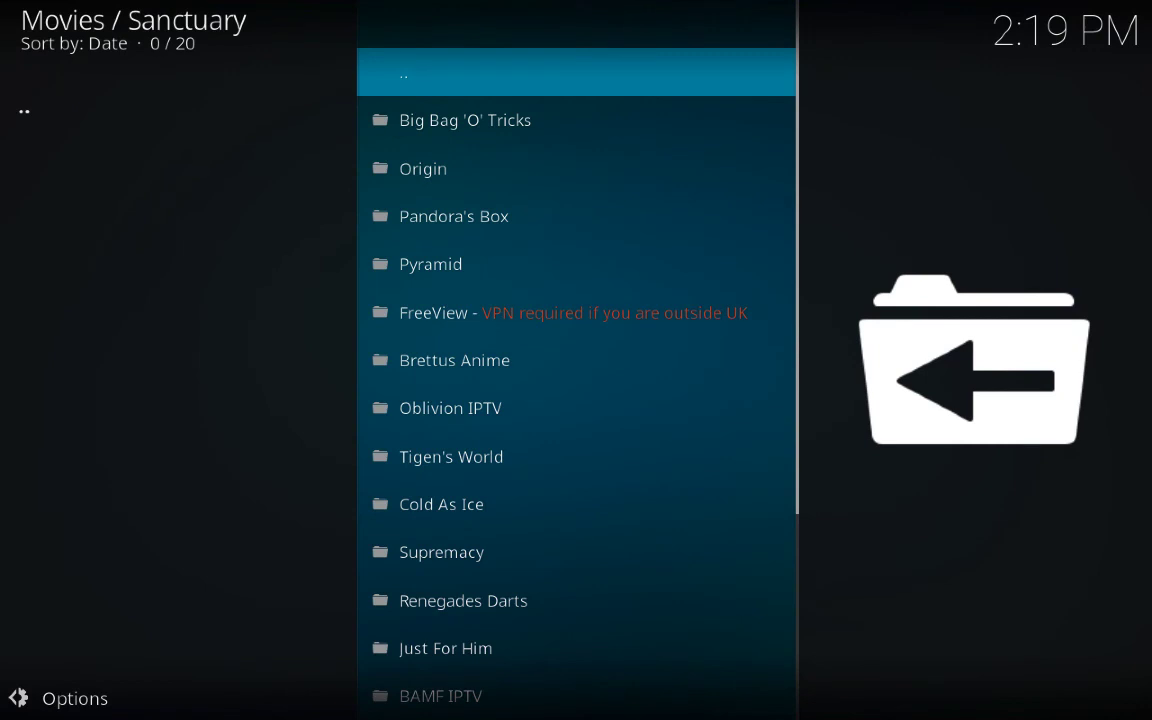
- Browse Sanctuary's sections from Big Bag 'O' Tricks to Ultra IPTV, settling on Oblivion IPTV
click(465, 120)
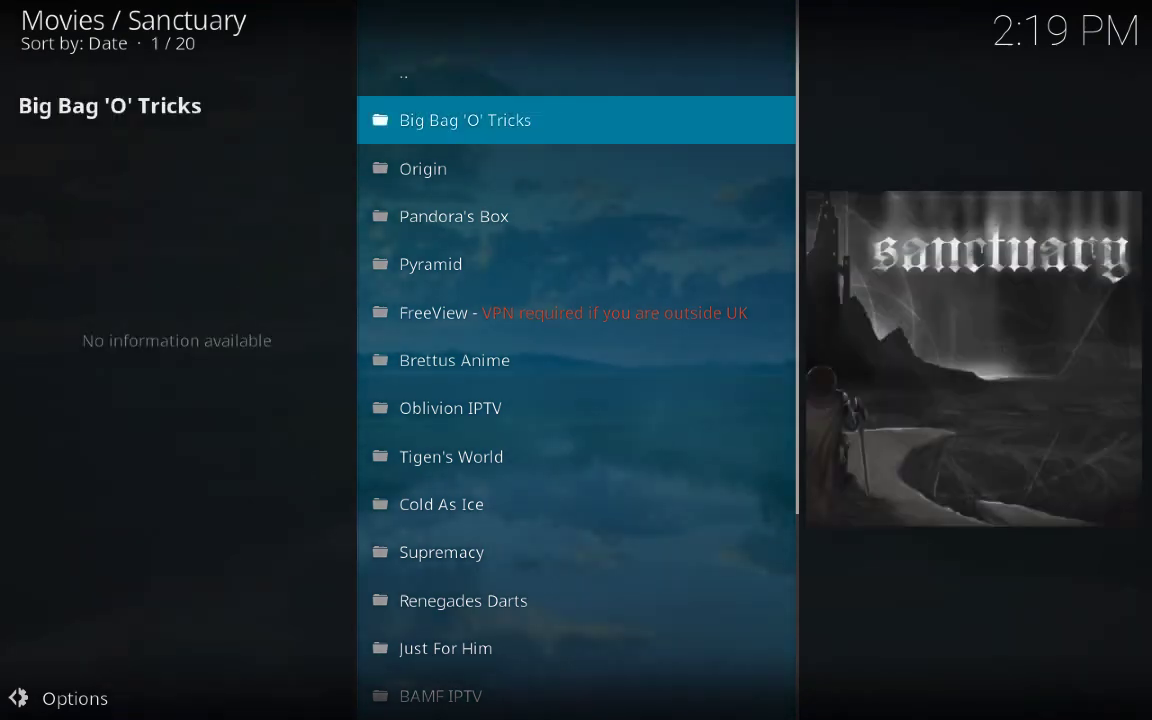
key(Down)
key(Down)
key(Down)
key(Down)
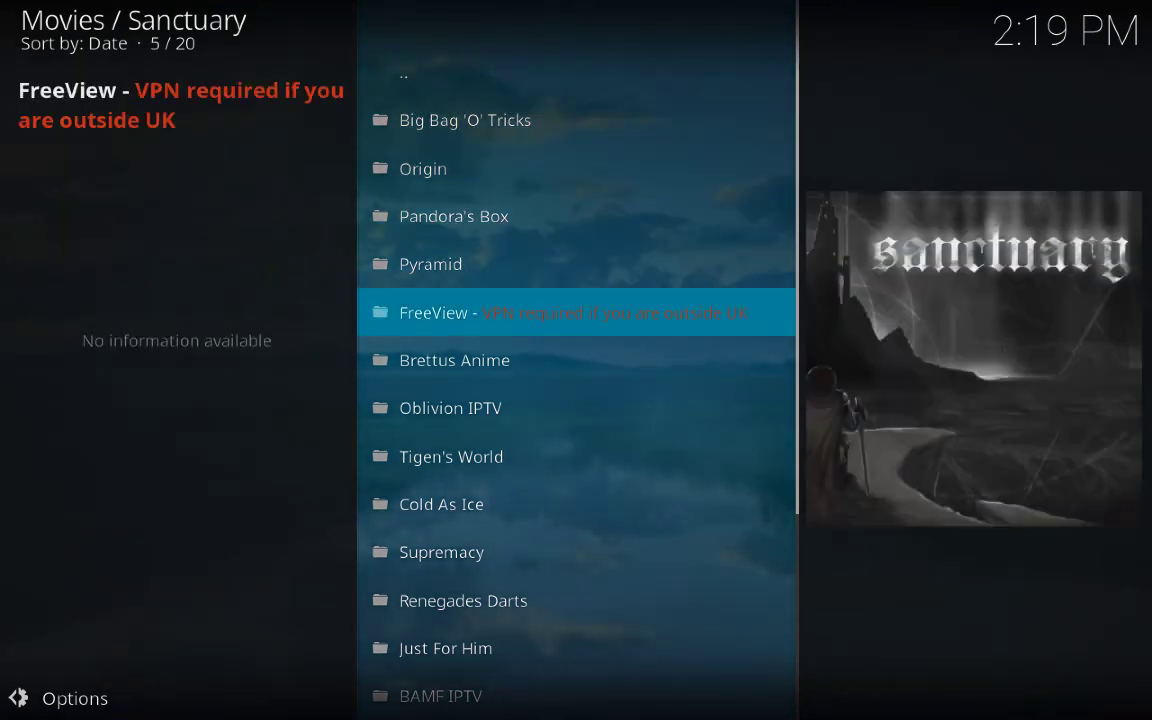
key(Down)
key(Down)
key(Down)
key(Down)
key(Down)
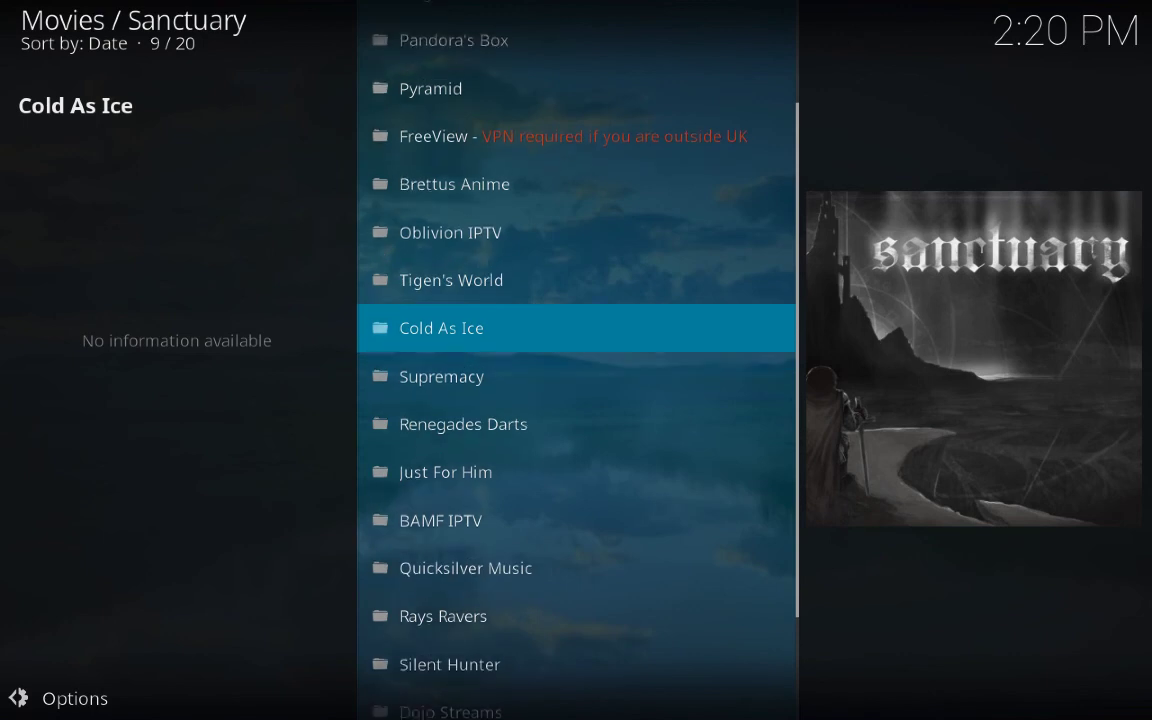
key(Down)
key(Down)
key(Down)
key(Down)
key(Down)
key(Down)
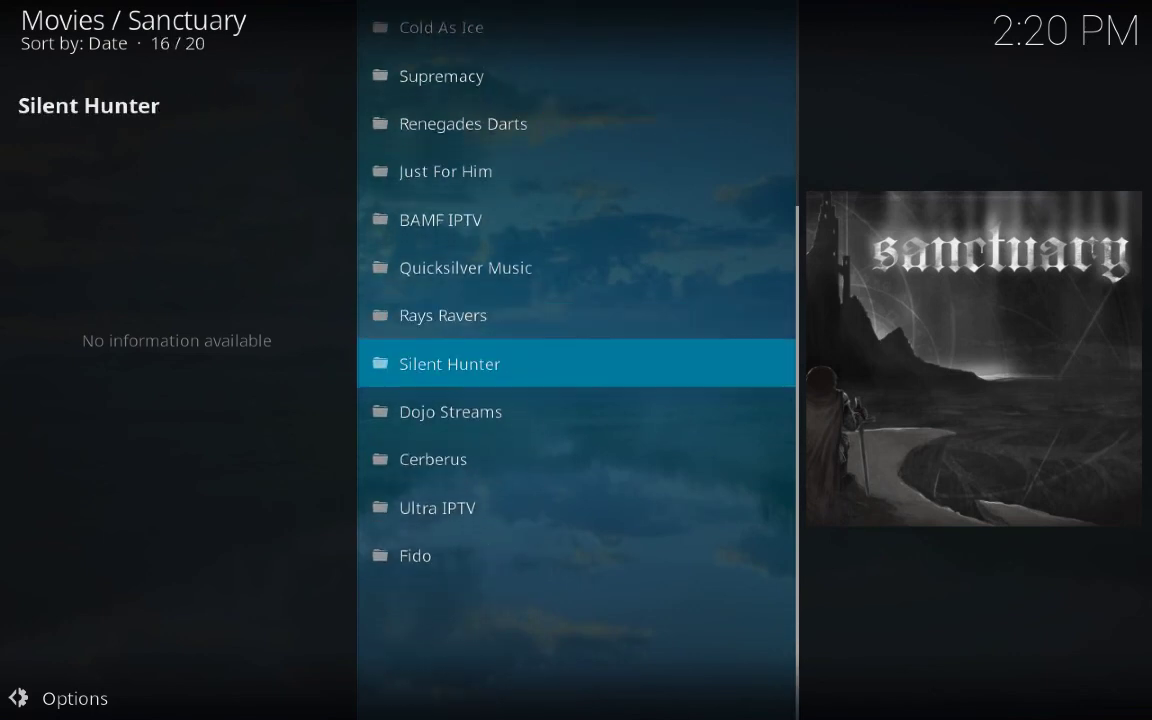
key(Down)
key(Down)
key(Down)
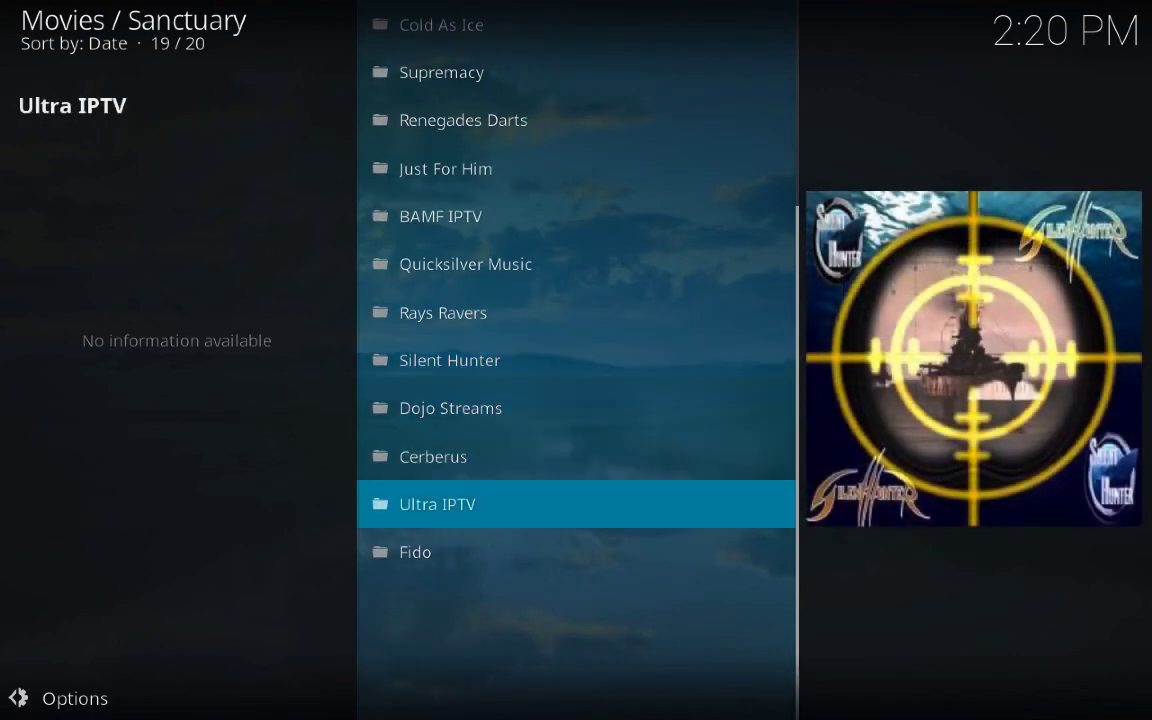
key(Up)
key(Up)
key(Up)
key(Up)
key(Up)
key(Up)
key(Up)
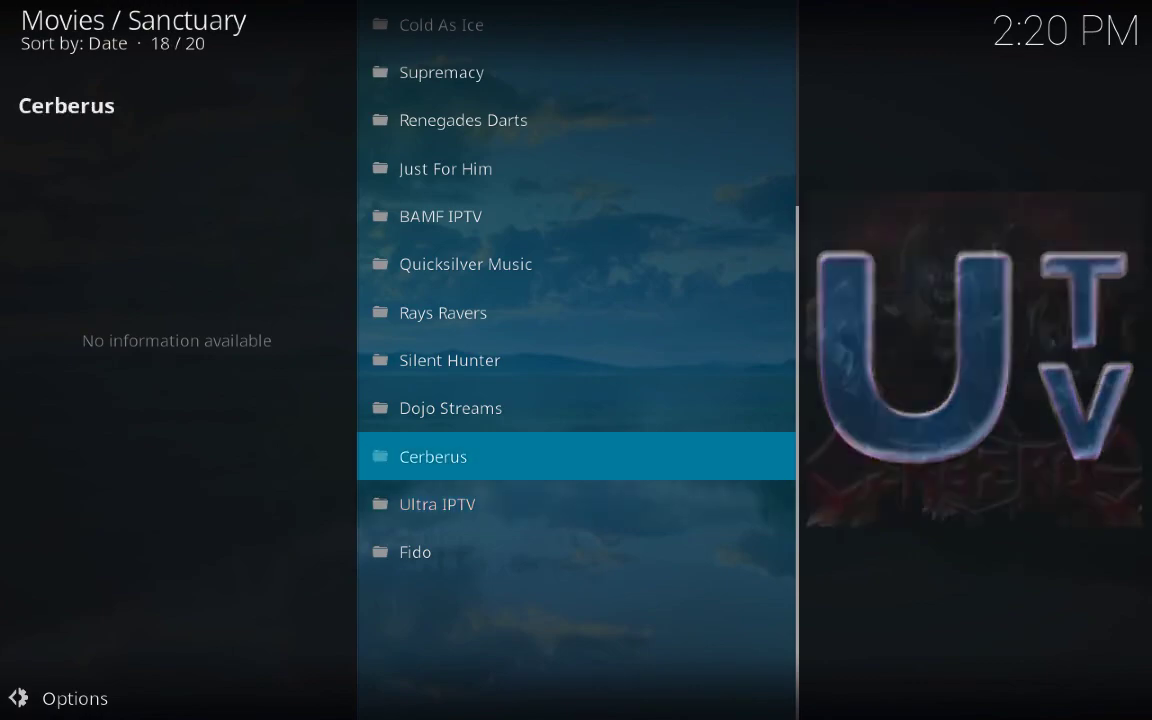
key(Up)
key(Up)
key(Up)
key(Up)
key(Up)
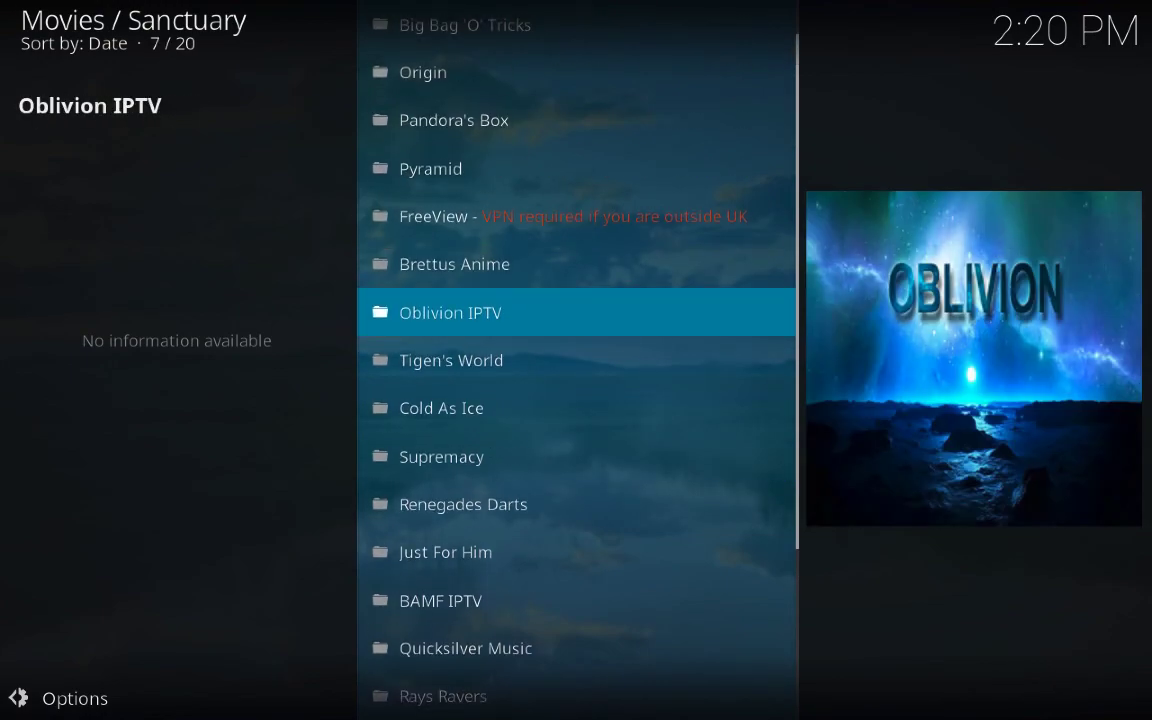
- Open Oblivion IPTV's Live Tv folder, browse its channels, then back out to the home screen
key(Return)
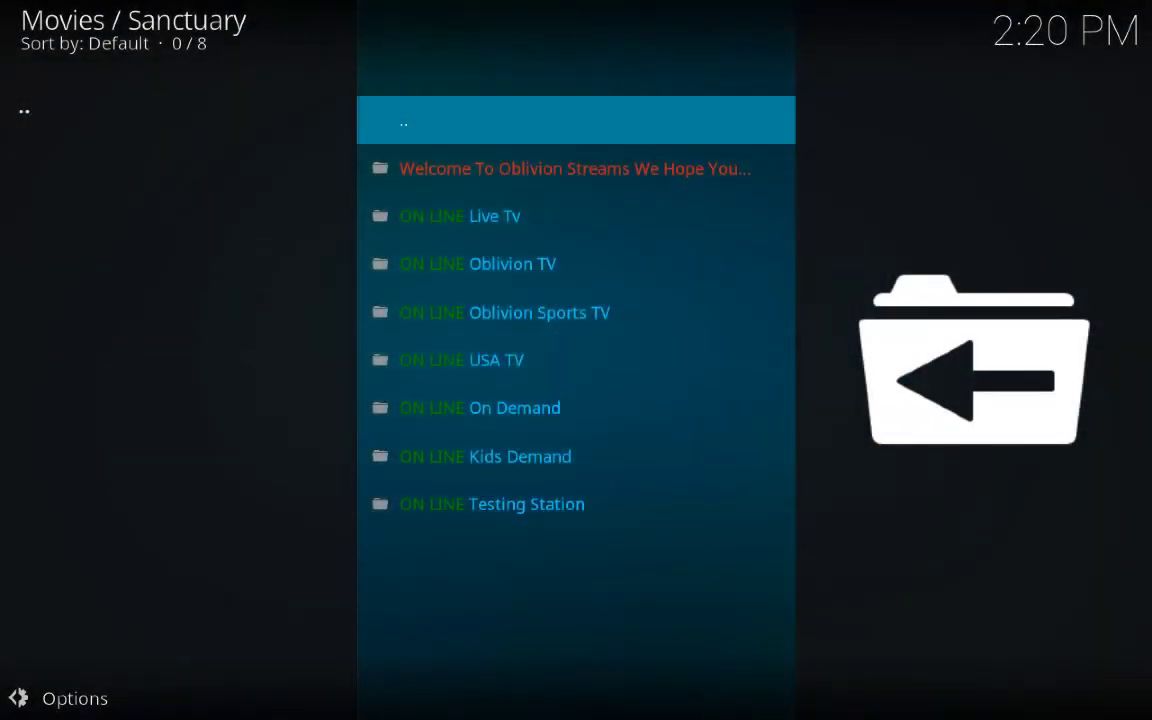
key(Down)
key(Down)
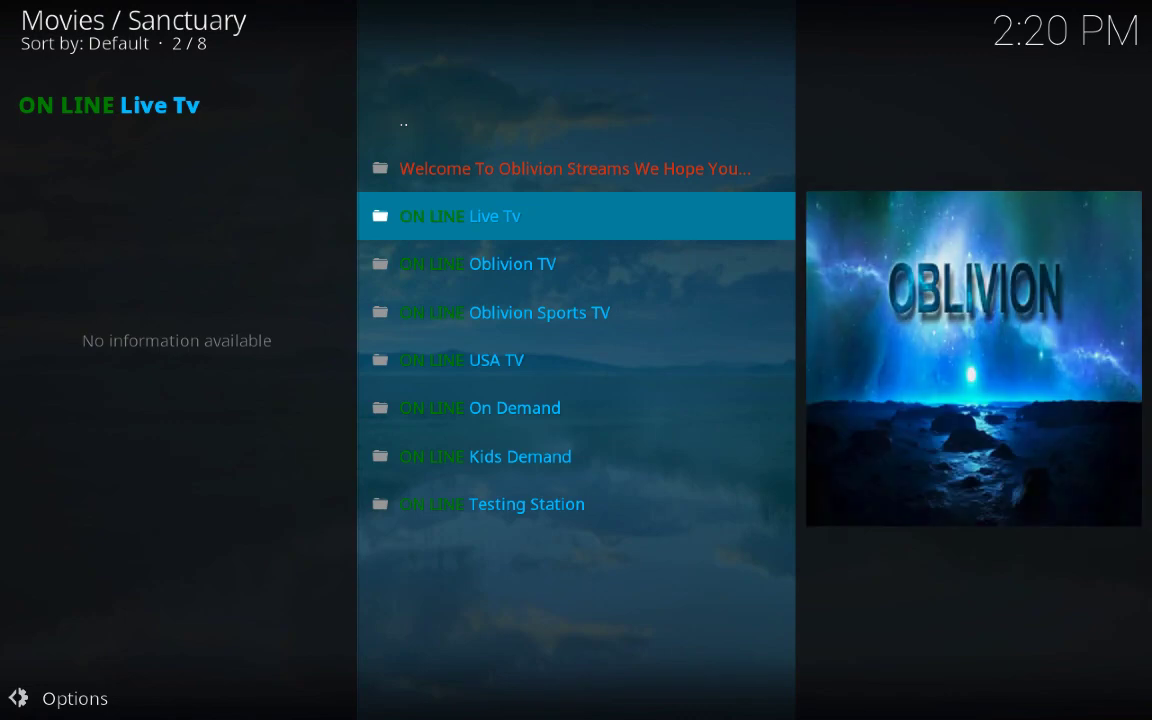
key(Return)
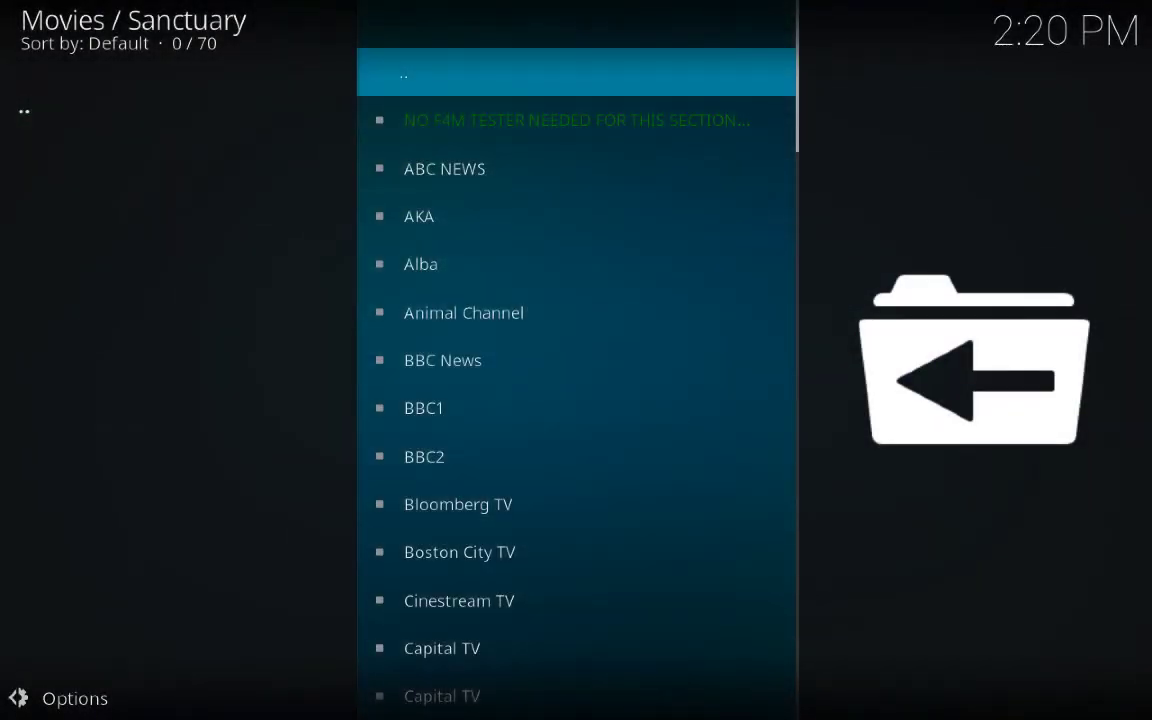
key(Down)
key(Down)
key(Down)
key(Down)
key(Down)
key(Down)
key(Down)
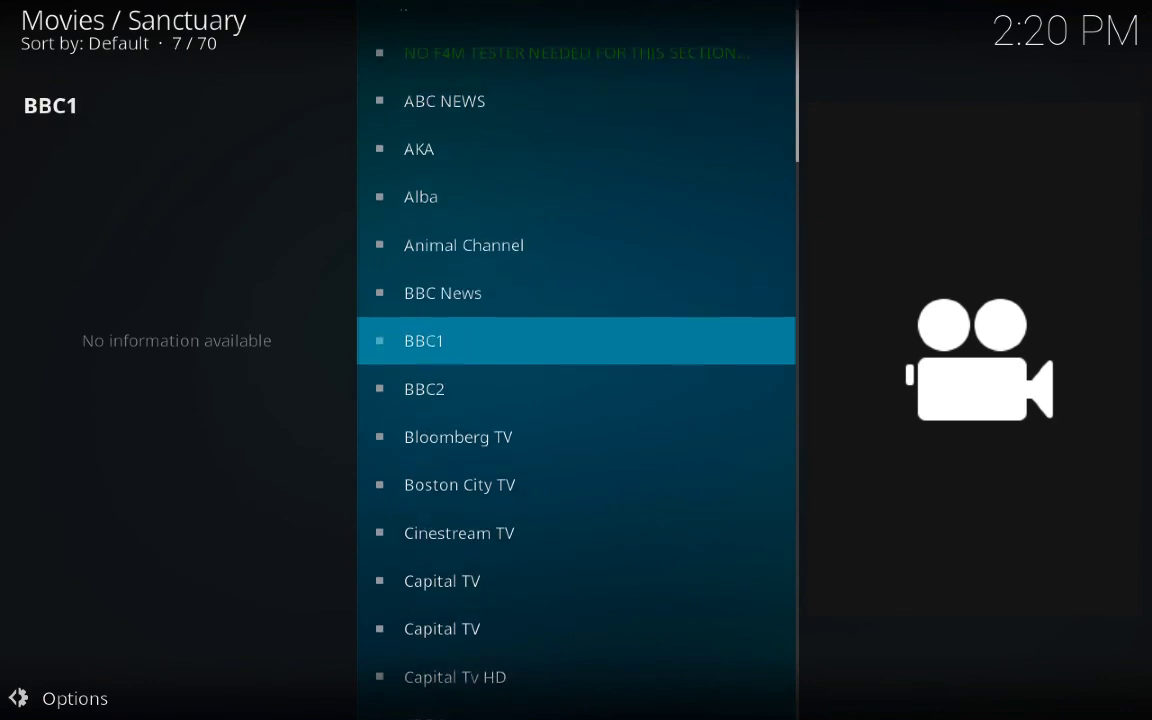
key(BackSpace)
key(BackSpace)
key(BackSpace)
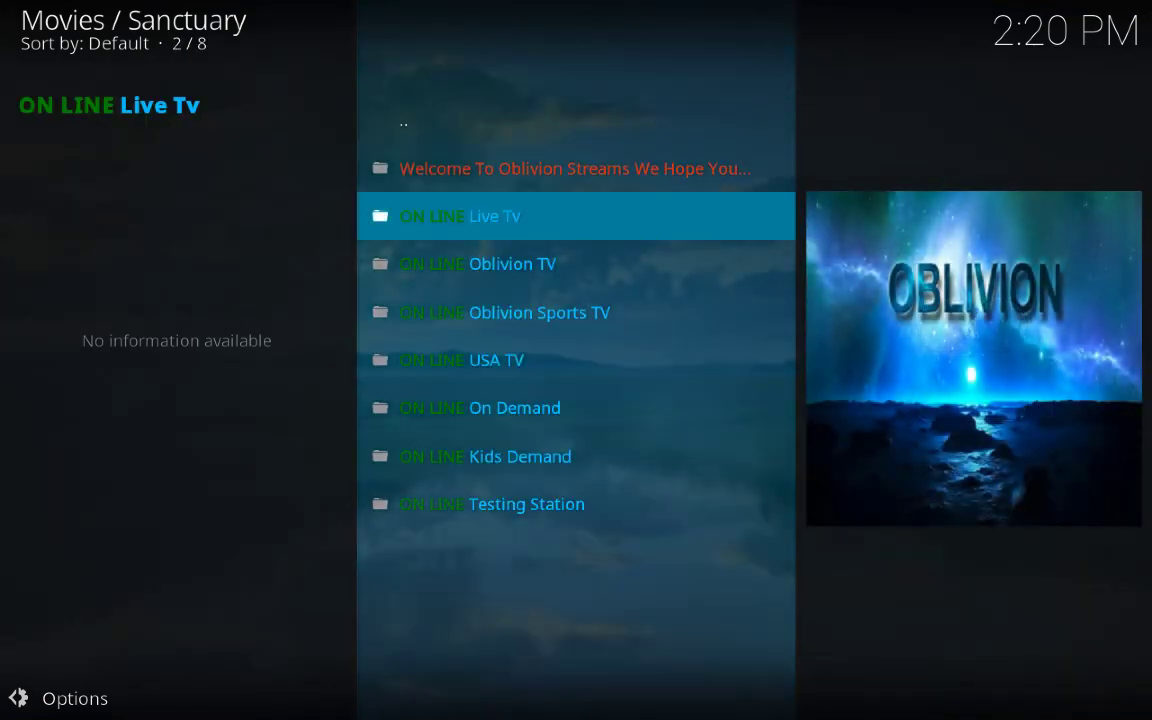
key(BackSpace)
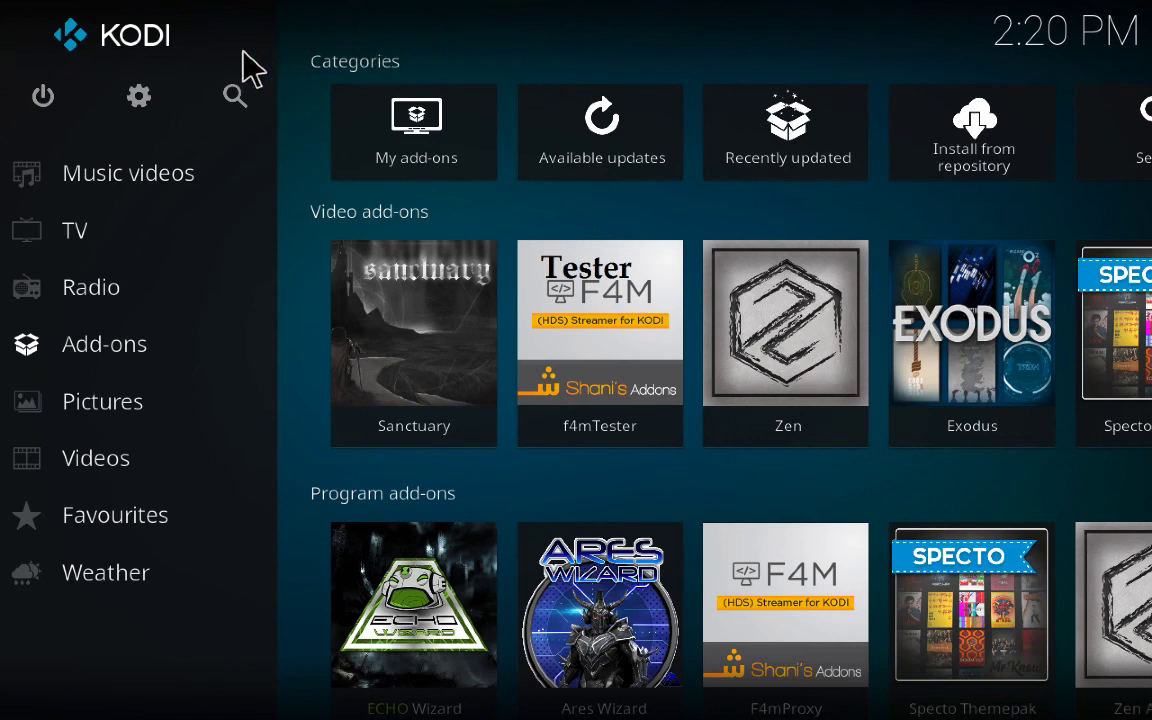
- Install the Confluence skin from Interface settings > Skin and choose to keep it
click(141, 94)
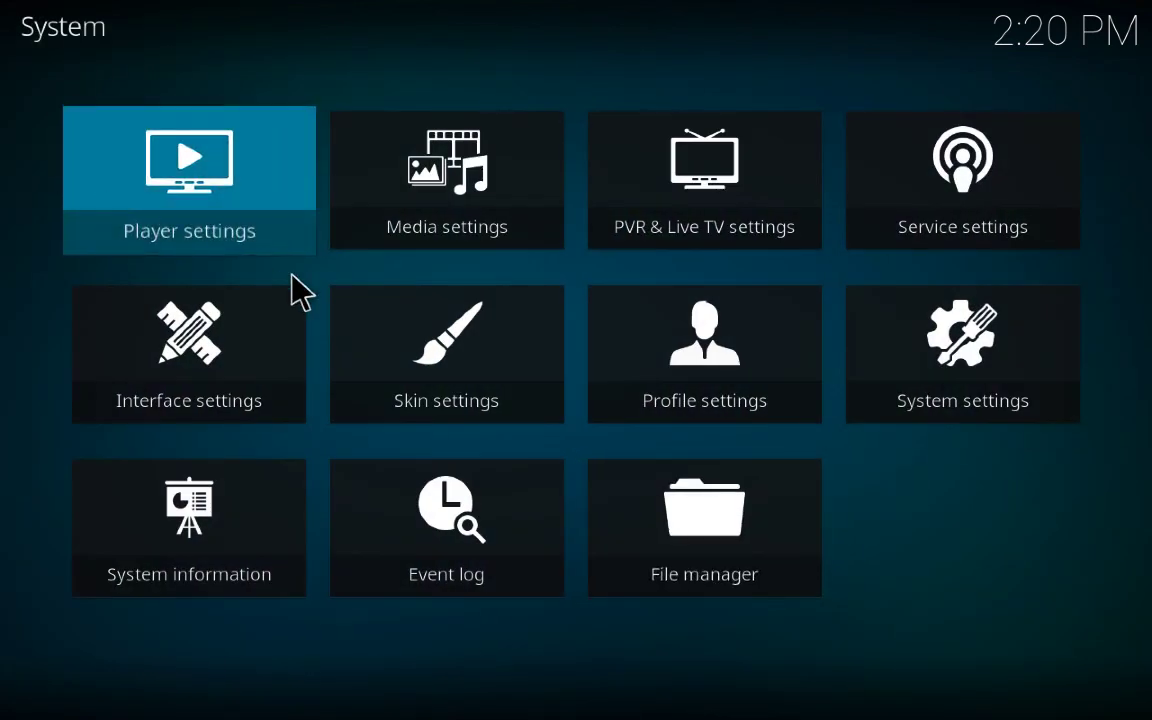
click(206, 345)
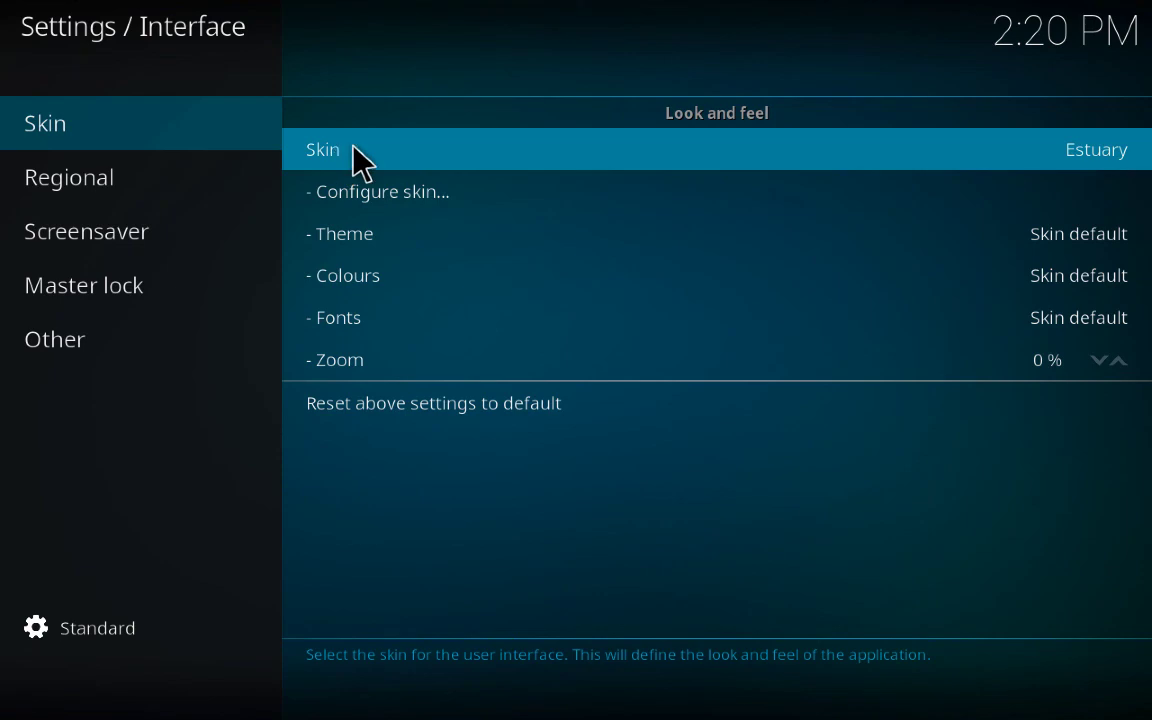
click(446, 163)
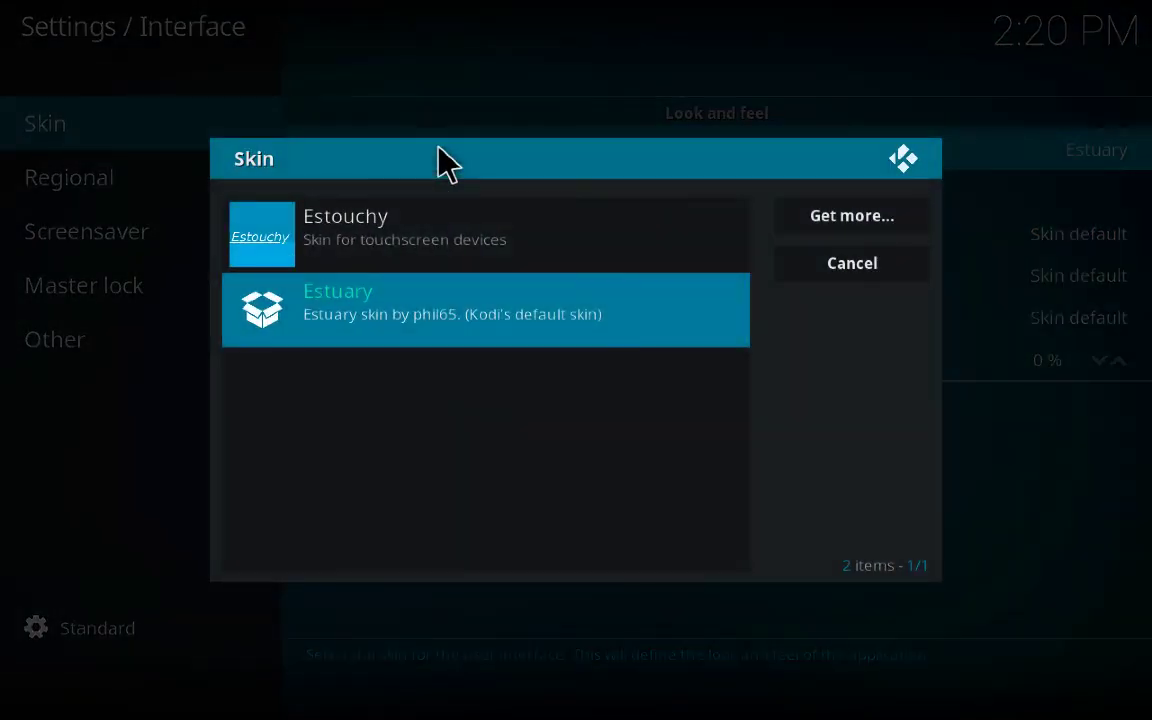
click(830, 232)
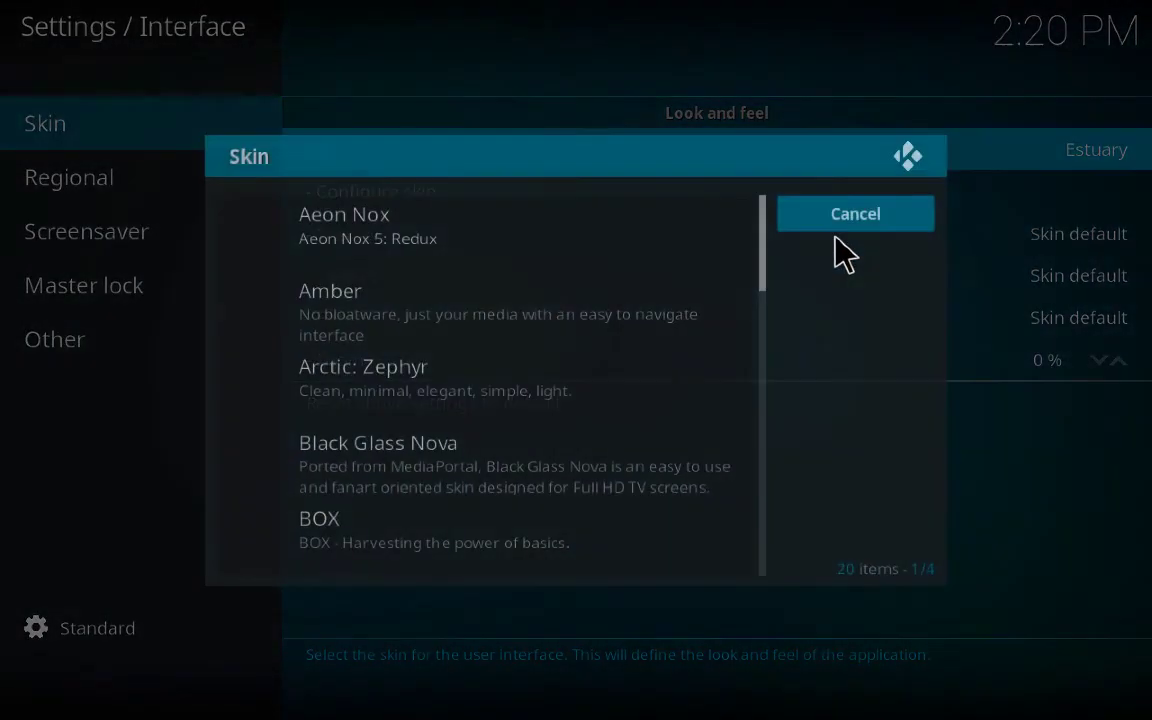
drag(765, 268, 765, 333)
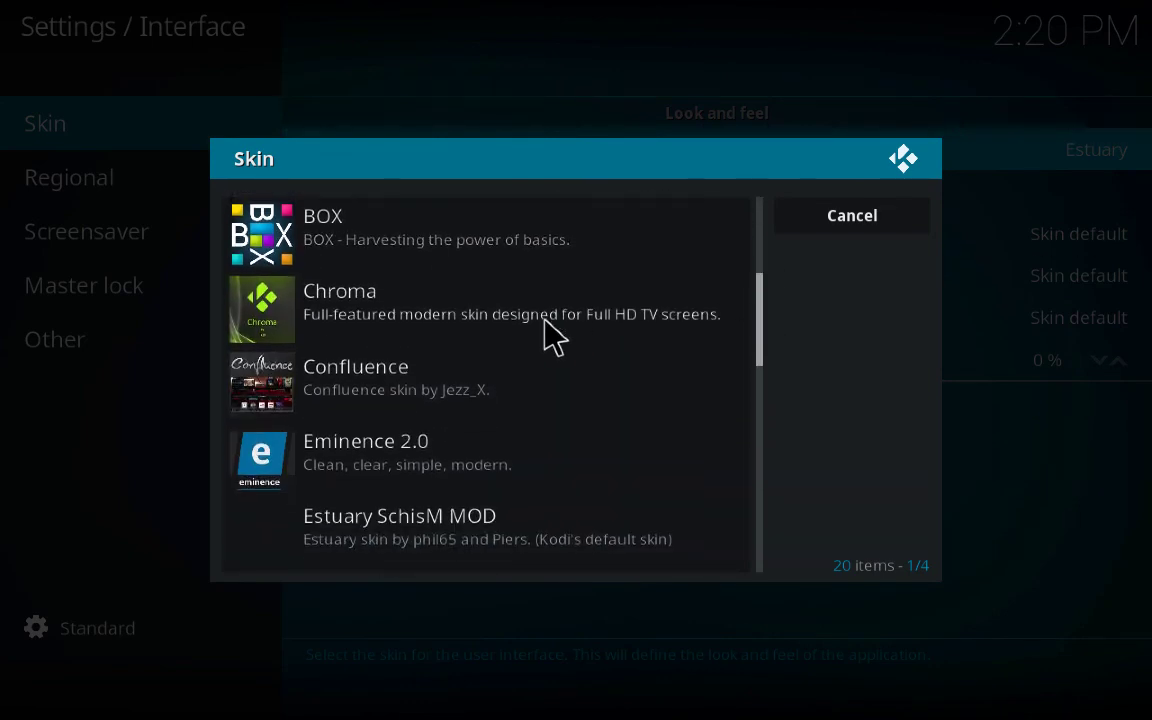
click(388, 388)
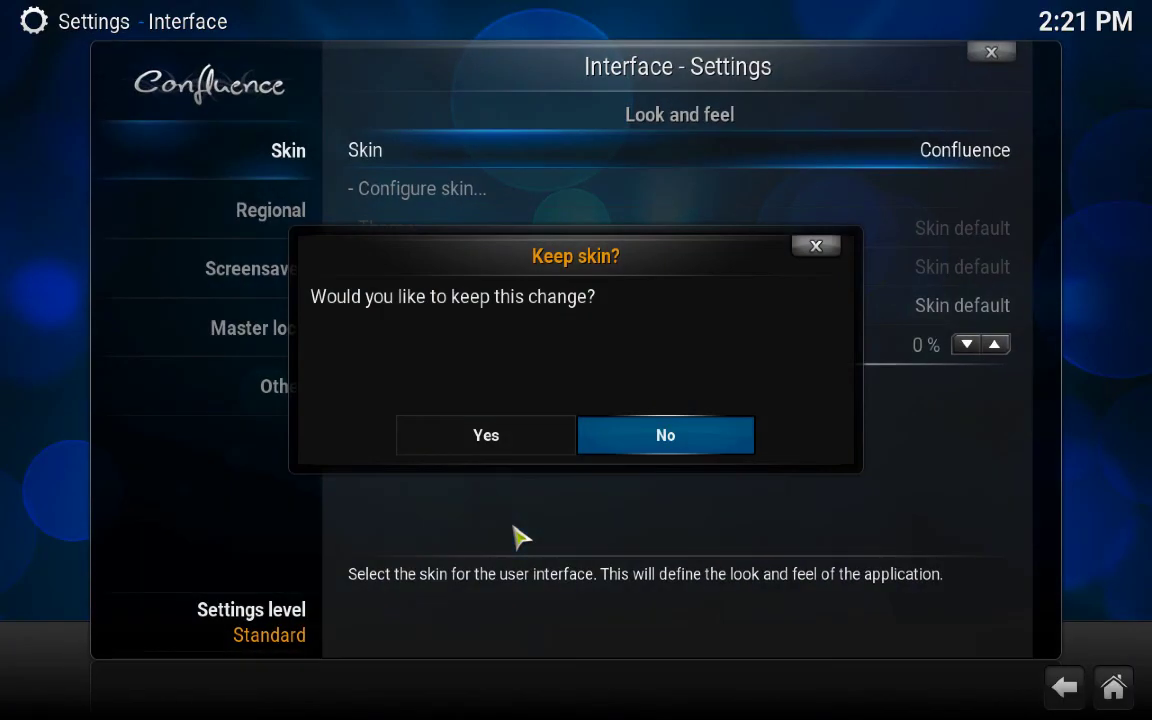
click(507, 444)
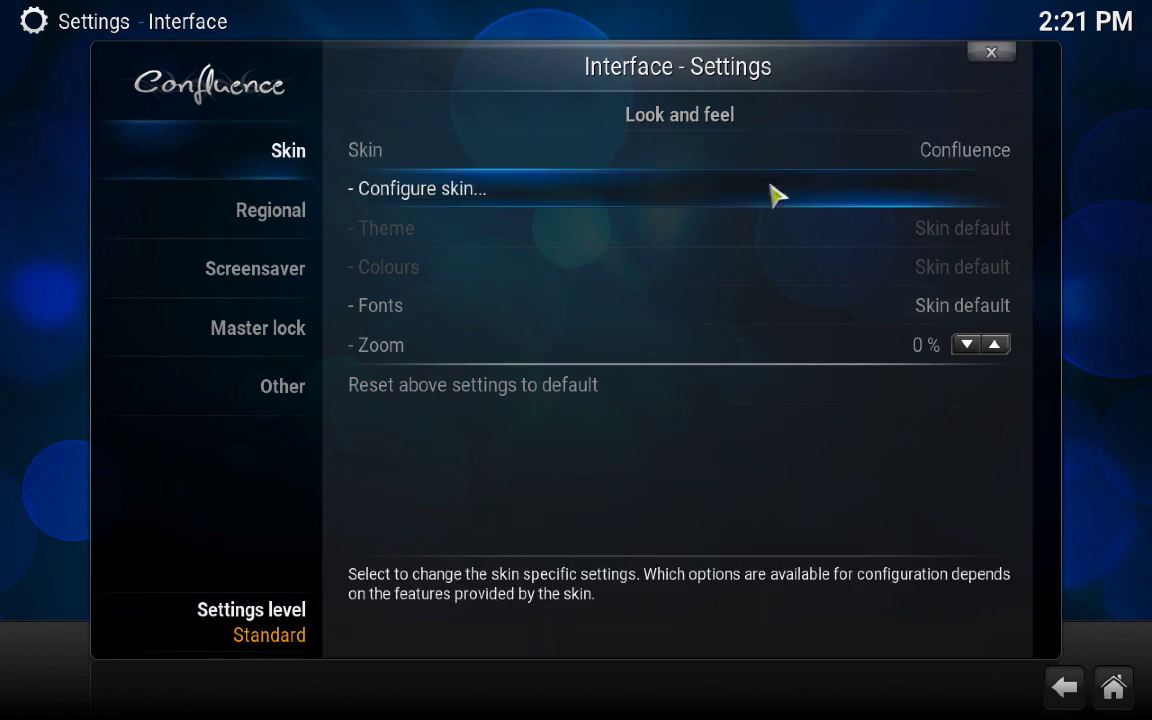
- Close settings and open the Videos Add-ons list, dismissing the first-run help notice
click(1000, 55)
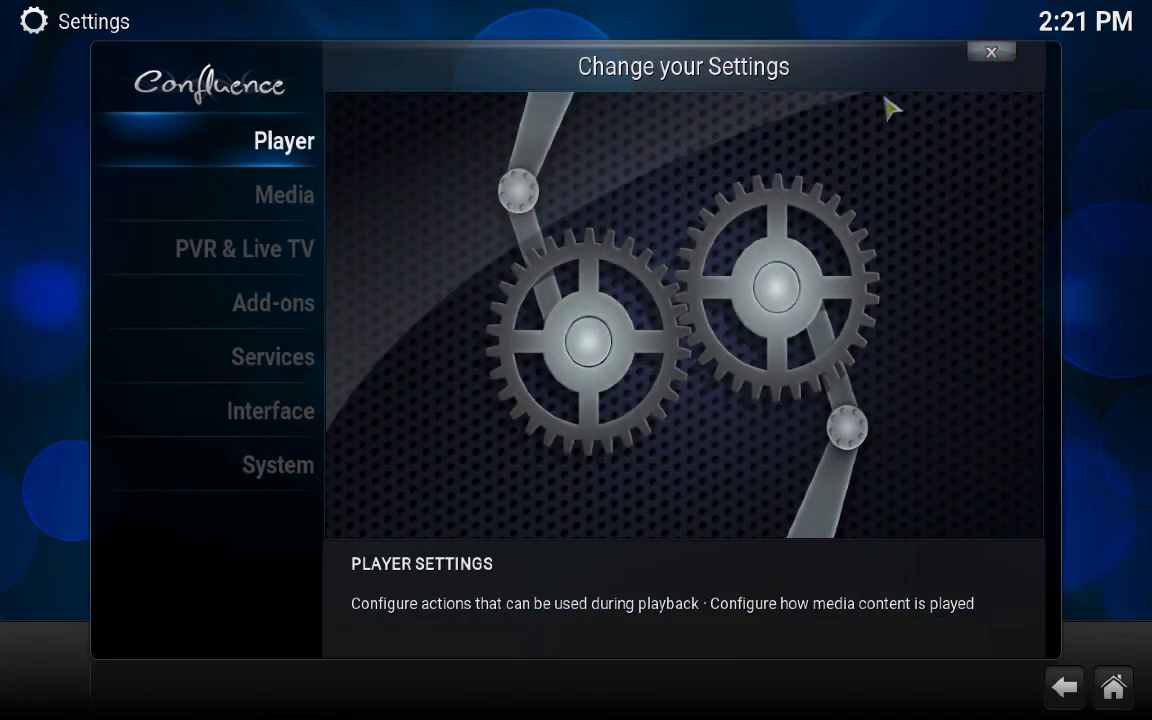
click(990, 56)
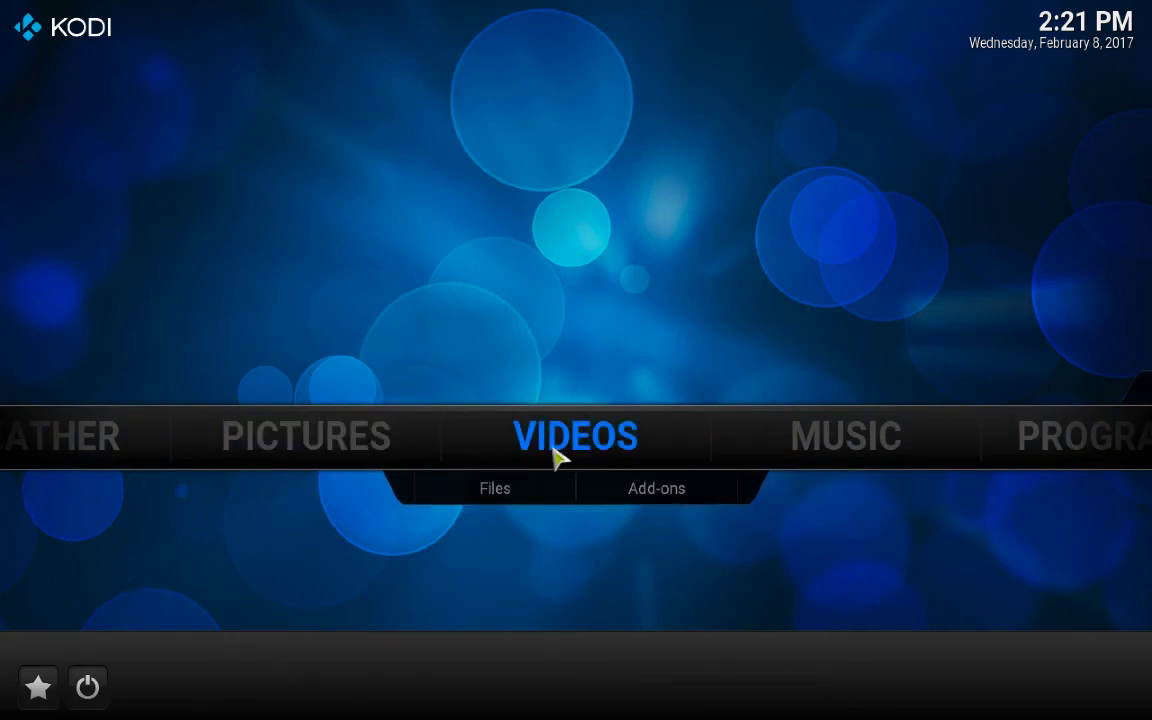
click(660, 499)
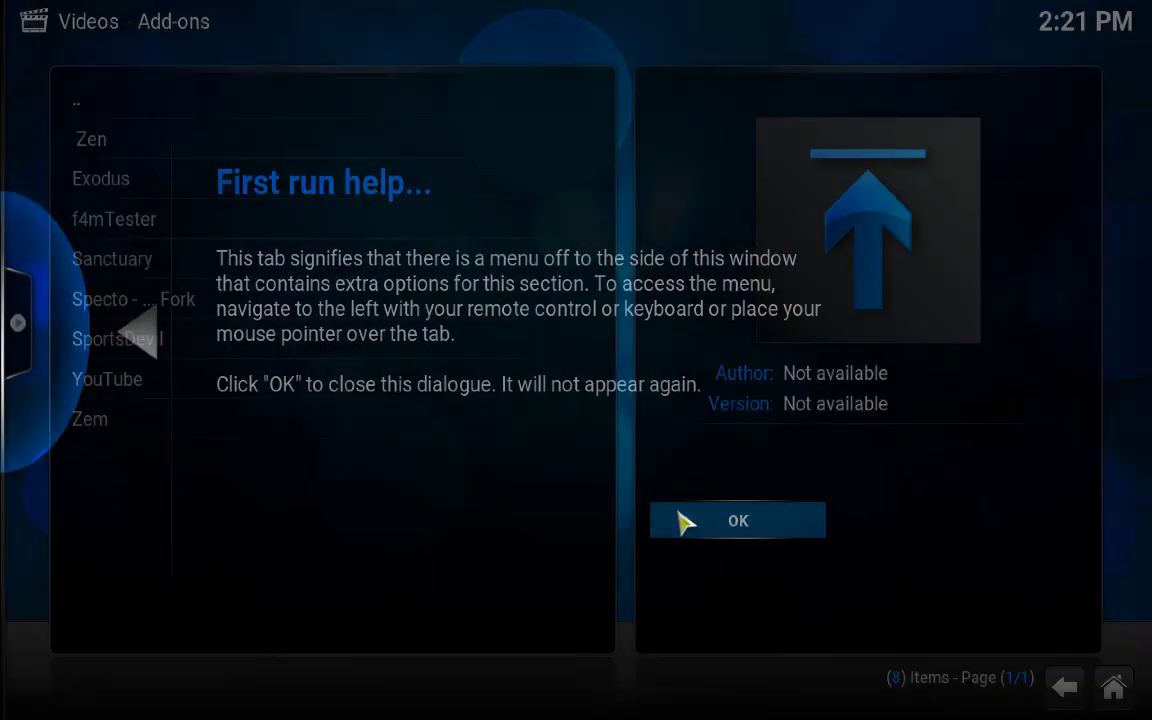
click(681, 519)
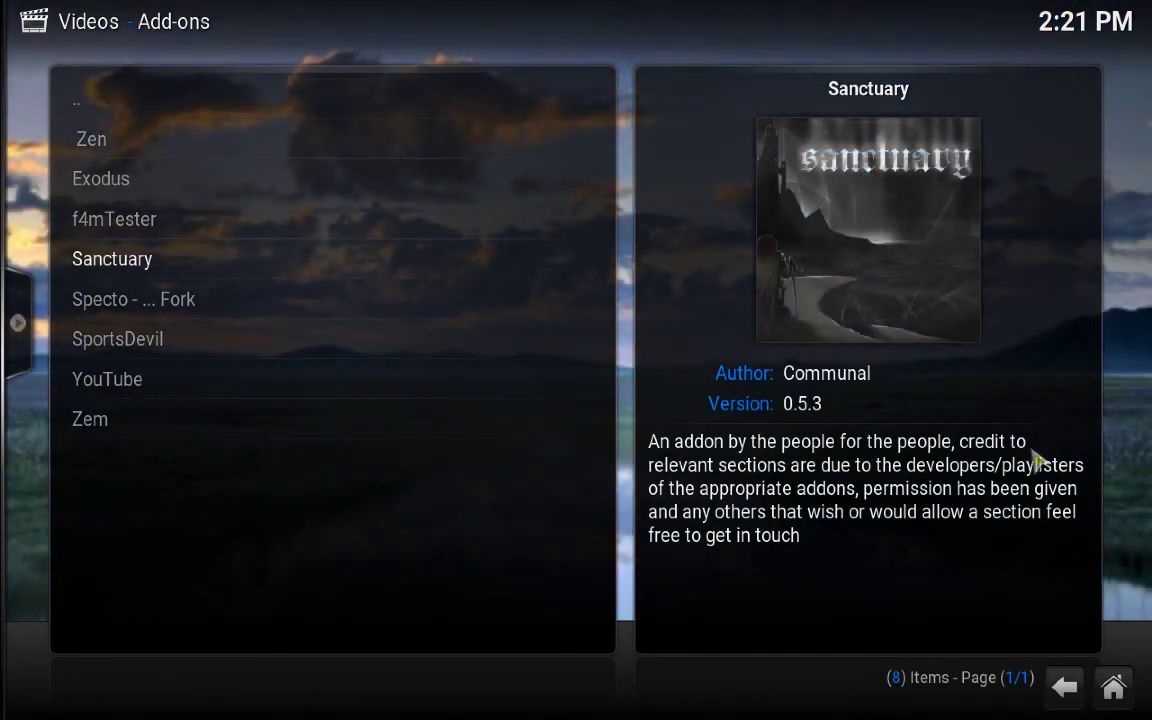